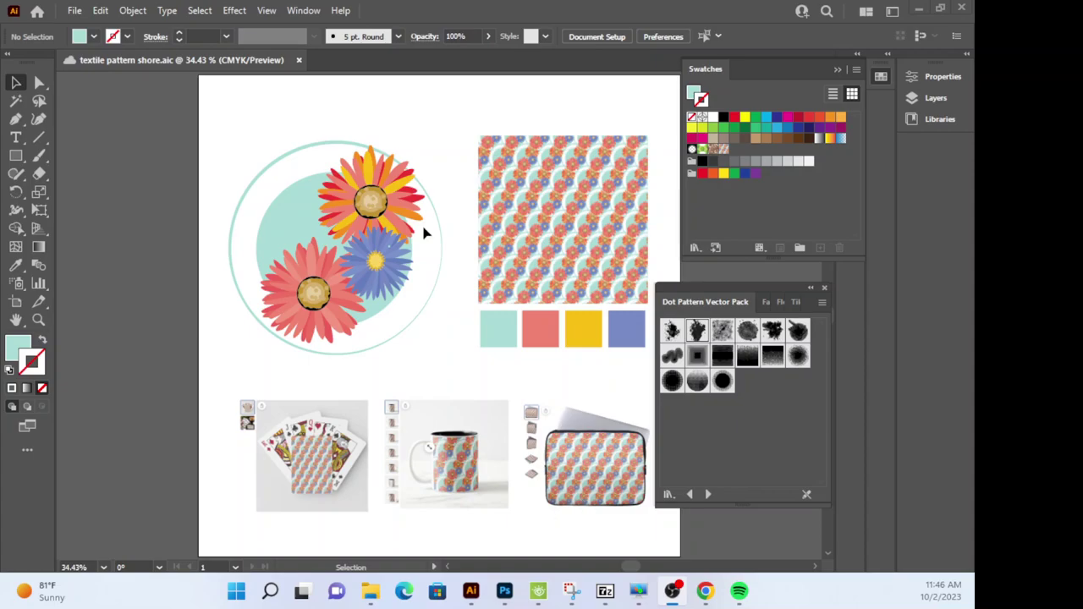
Create a new 20 × 20 in document from the Custom preset.
click(76, 12)
click(87, 31)
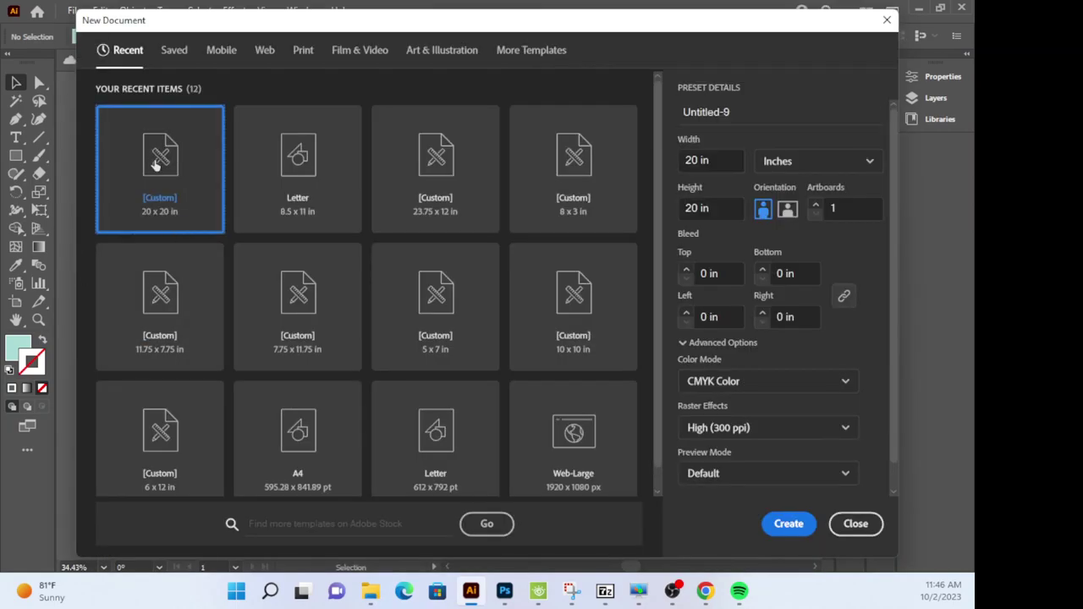
click(780, 524)
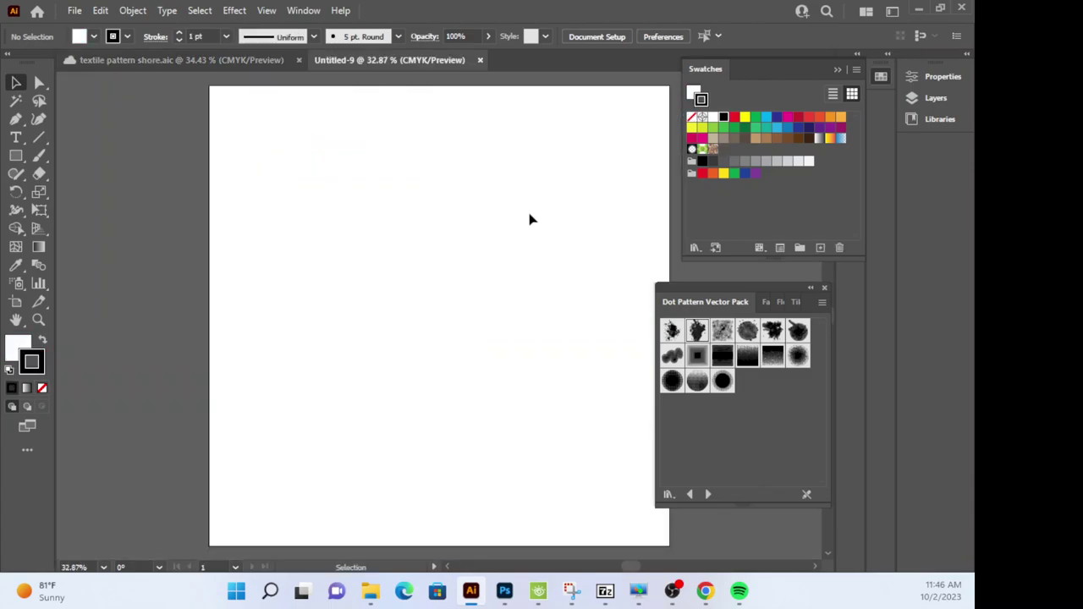
Save the new document to Creative Cloud as 'final tile shore'.
click(76, 10)
click(119, 169)
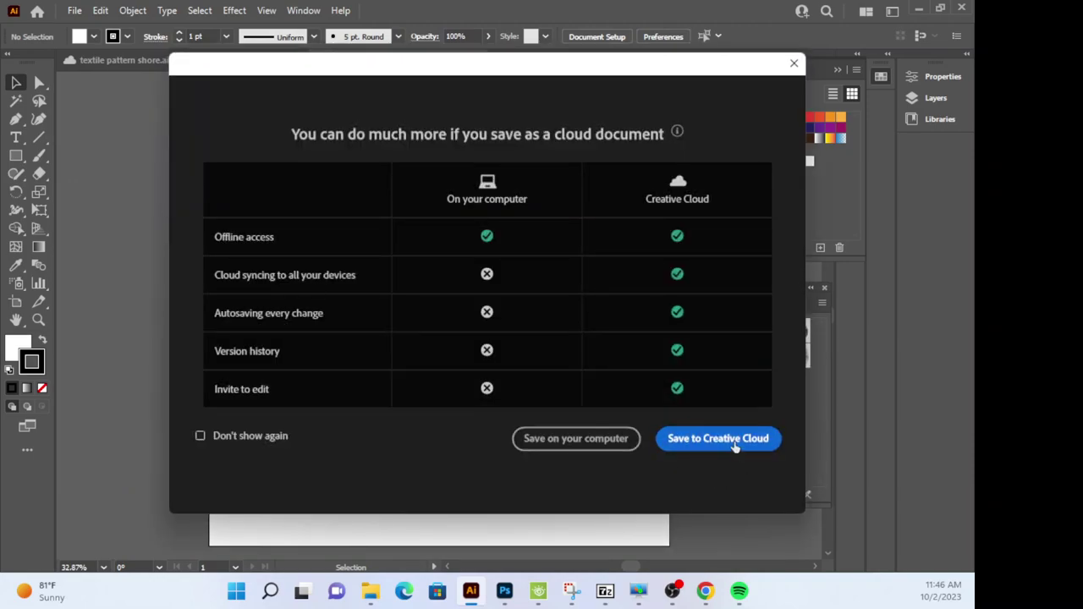
click(734, 438)
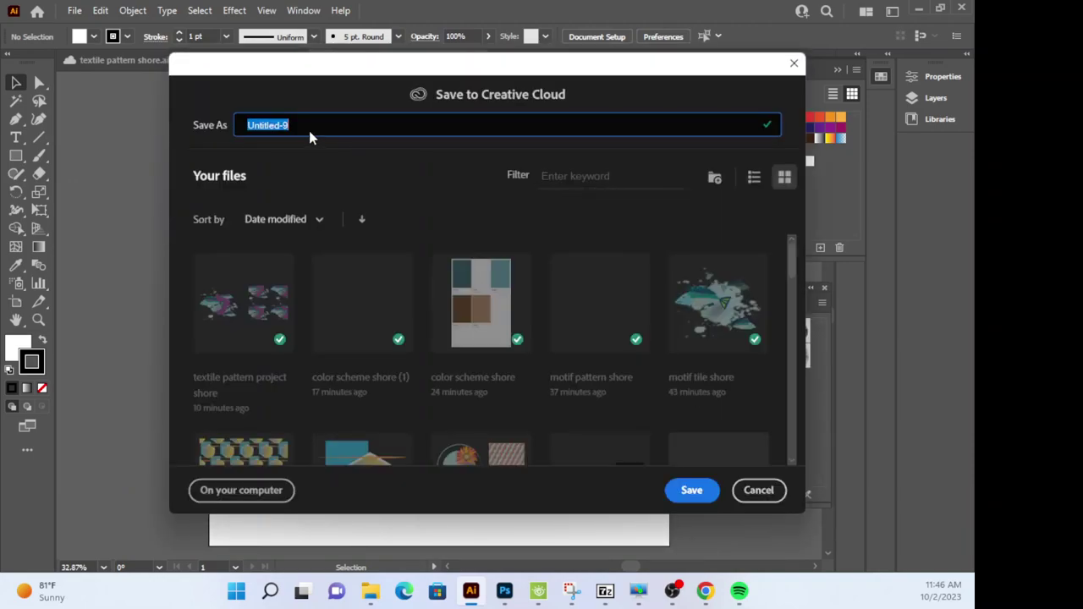
text(final tile shore)
click(690, 491)
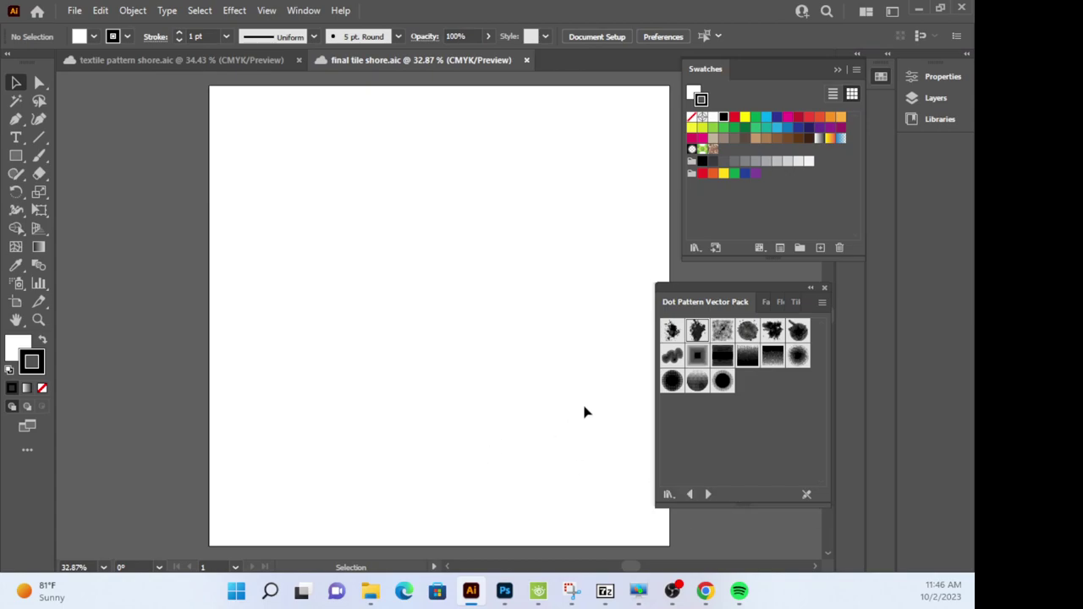
Copy the whole flower circle motif from the textile pattern shore board.
click(158, 59)
drag(209, 127, 456, 362)
click(100, 10)
click(126, 85)
Paste the motif into final tile shore, enlarge it to fill most of the artboard, and center it.
click(351, 59)
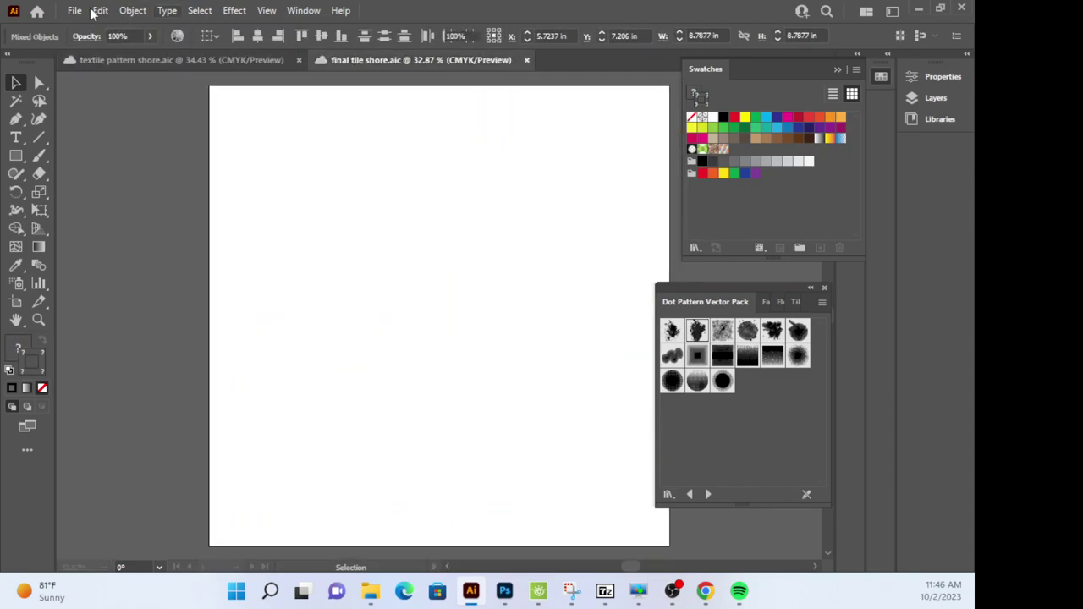
click(100, 10)
click(127, 101)
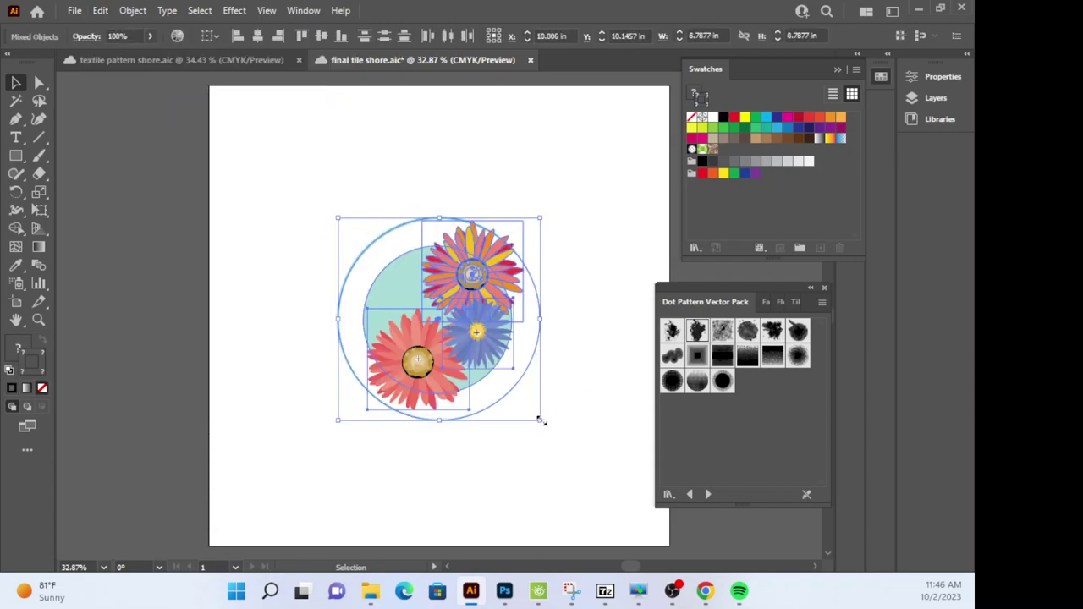
drag(540, 419, 588, 469)
drag(340, 219, 230, 96)
drag(430, 238, 462, 259)
click(253, 533)
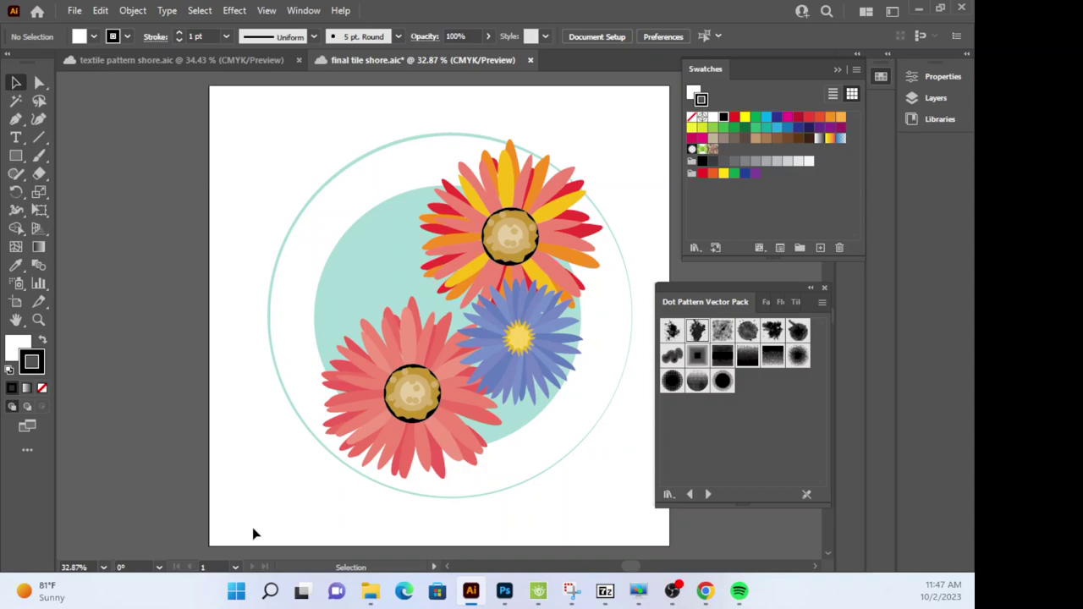
Create another 20 × 20 in document from the Custom preset.
click(75, 11)
click(94, 31)
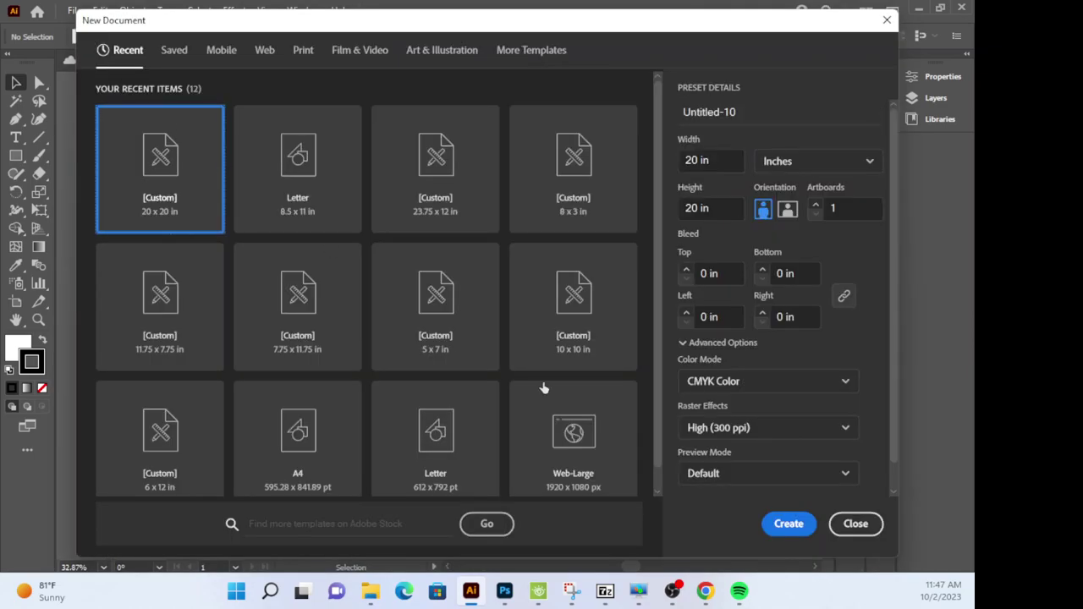
click(788, 523)
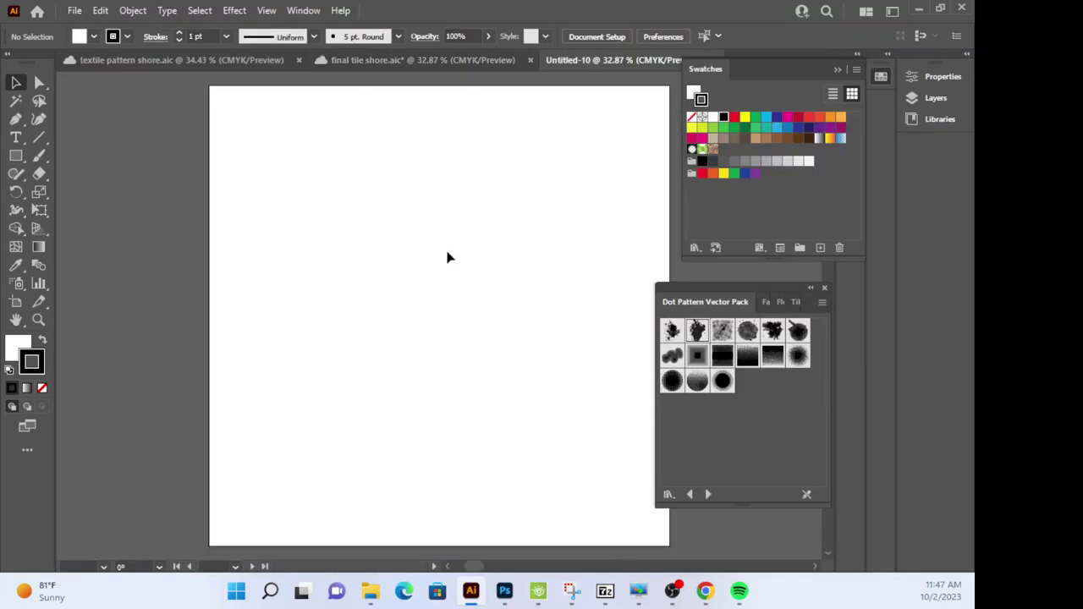
Save the new document to Creative Cloud as 'final pattern swatch shore'.
click(74, 10)
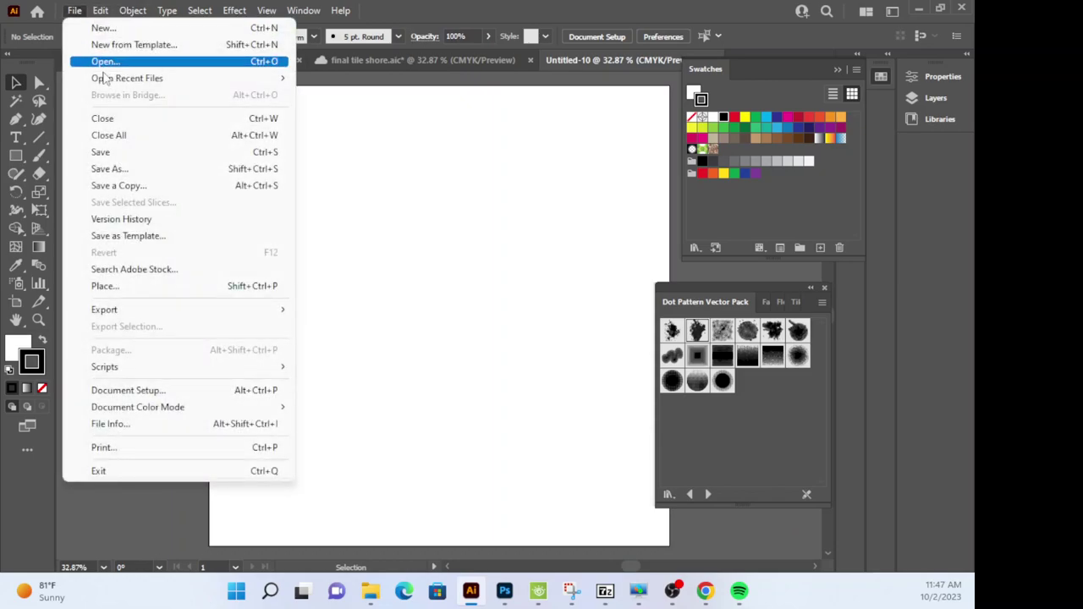
click(111, 169)
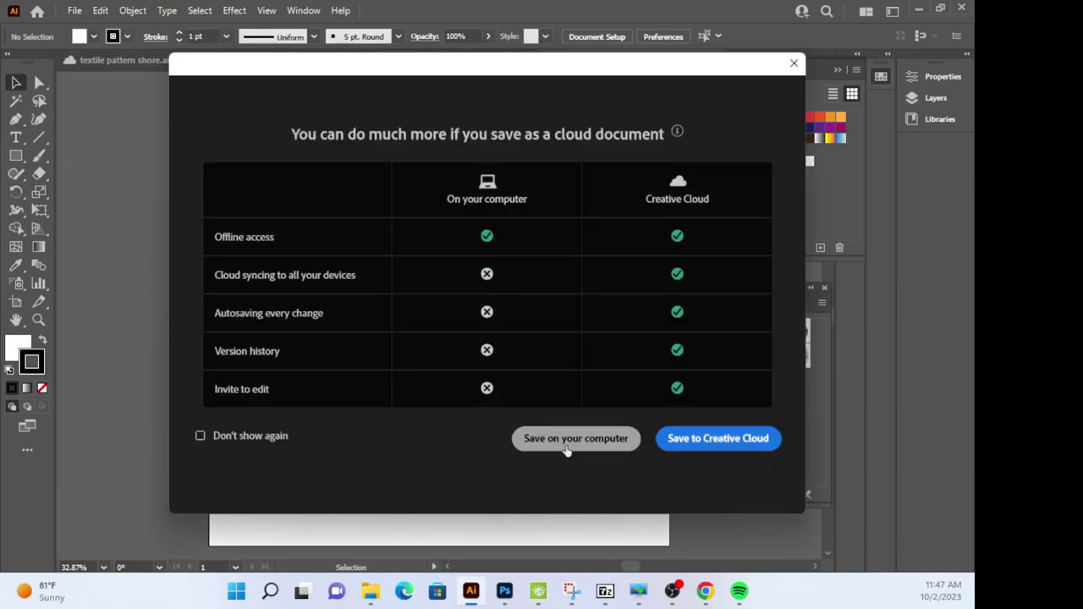
click(711, 439)
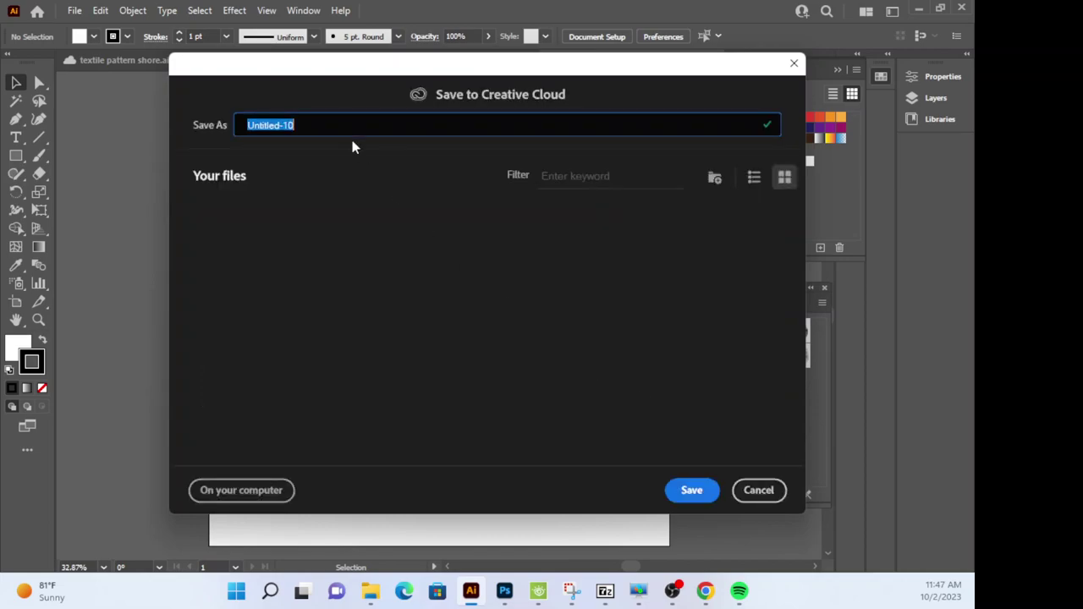
text(final p)
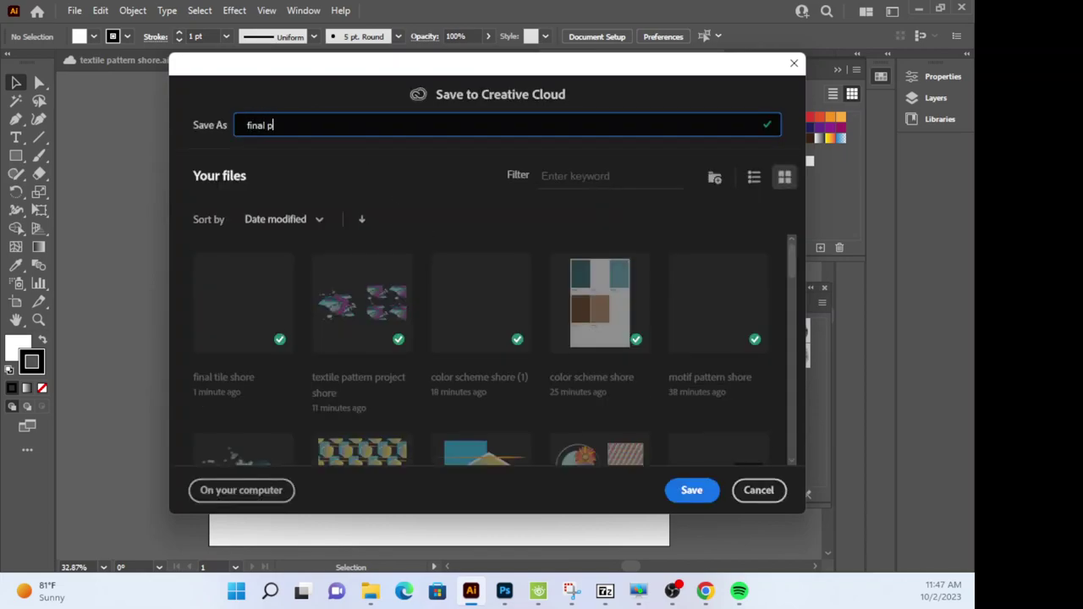
text(attern swatch shore)
click(695, 492)
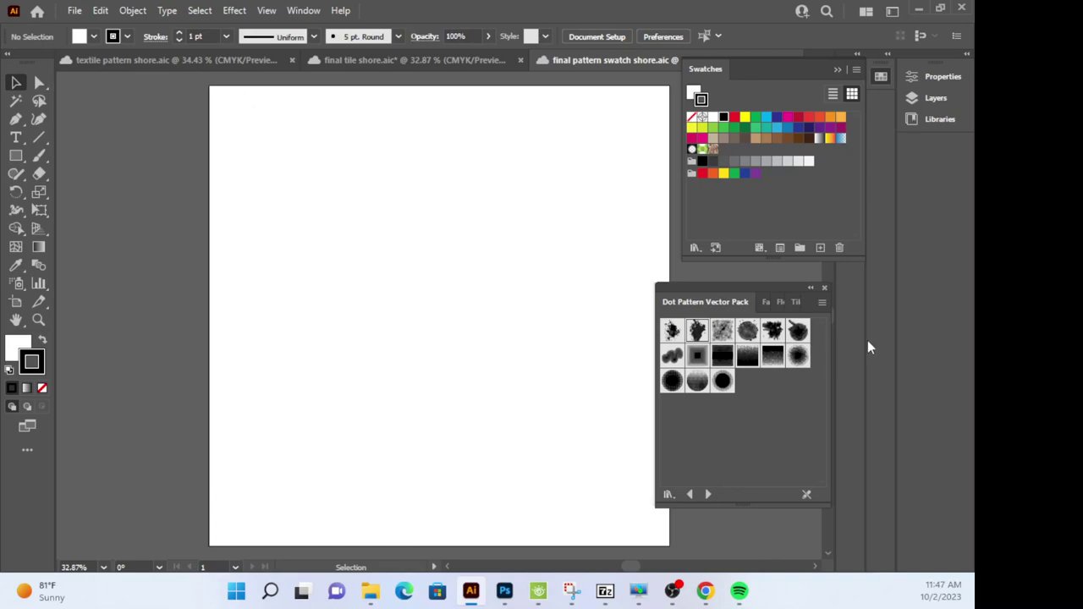
Close the Dot Pattern panel, collapse Swatches, and copy the flower motif from final tile shore.
click(824, 290)
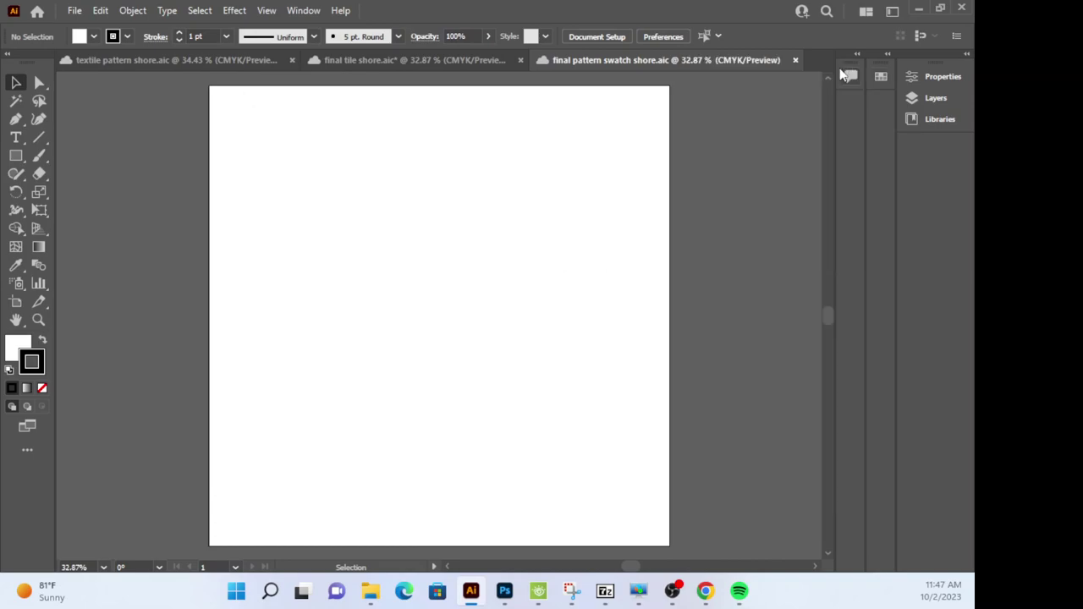
click(838, 68)
click(421, 61)
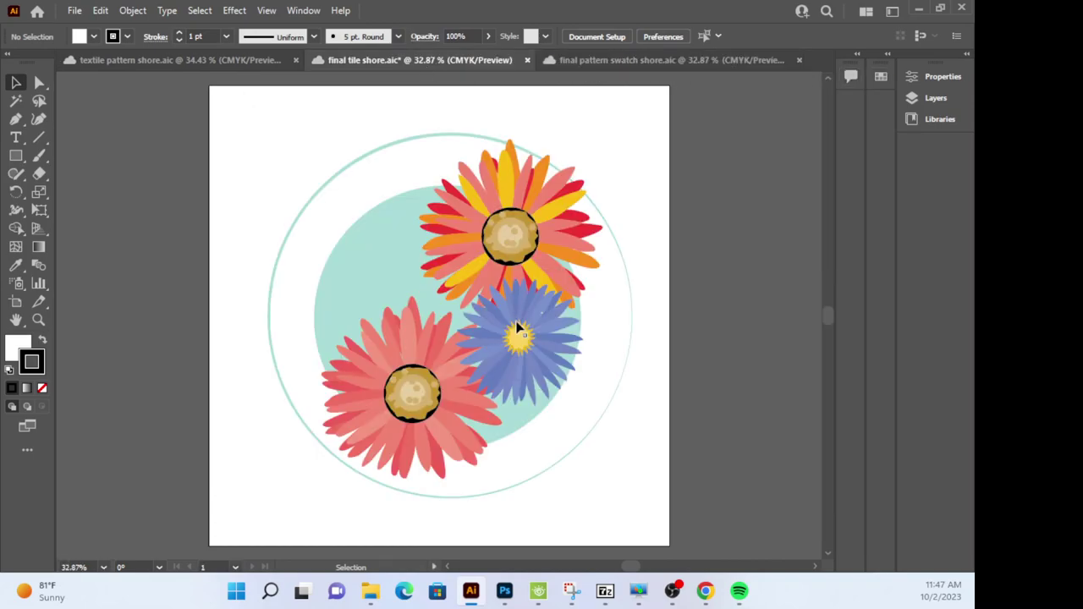
drag(223, 116, 660, 541)
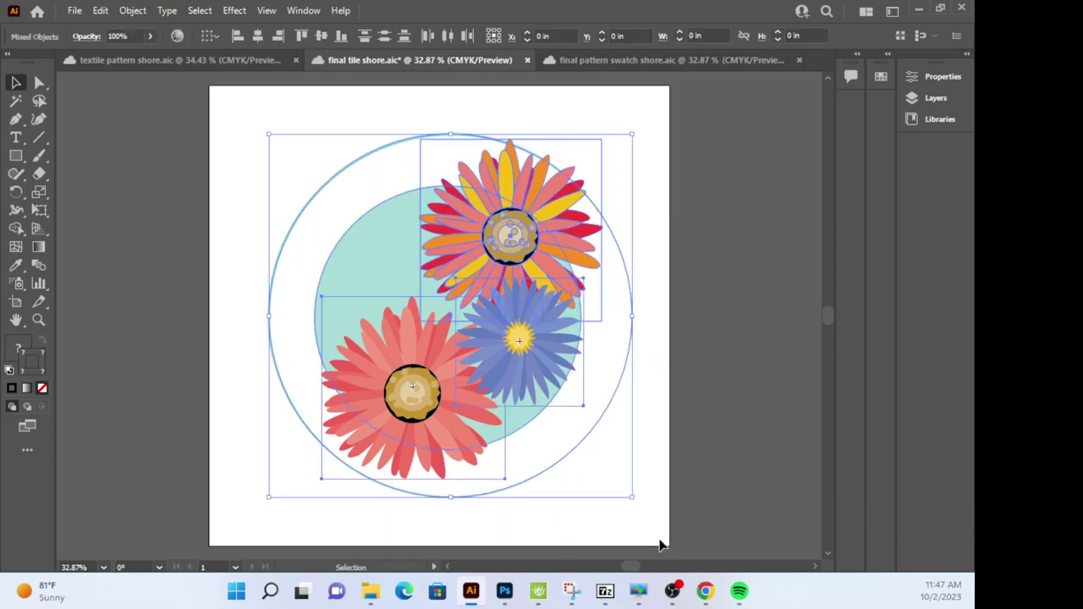
click(106, 11)
click(118, 85)
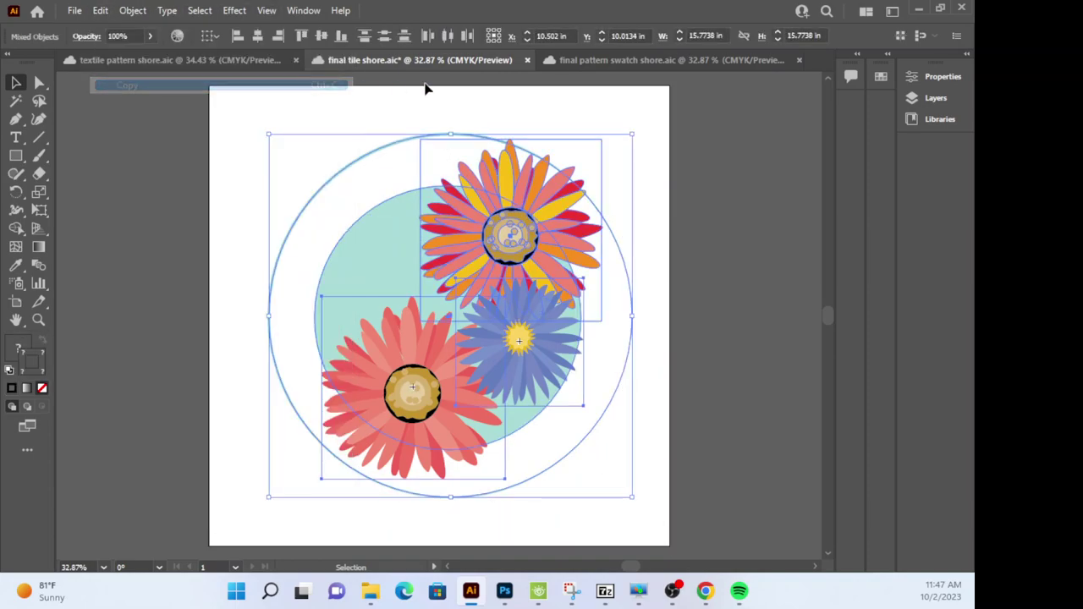
Paste the motif into final pattern swatch shore and shrink it to about 2.5 in.
click(573, 63)
click(75, 11)
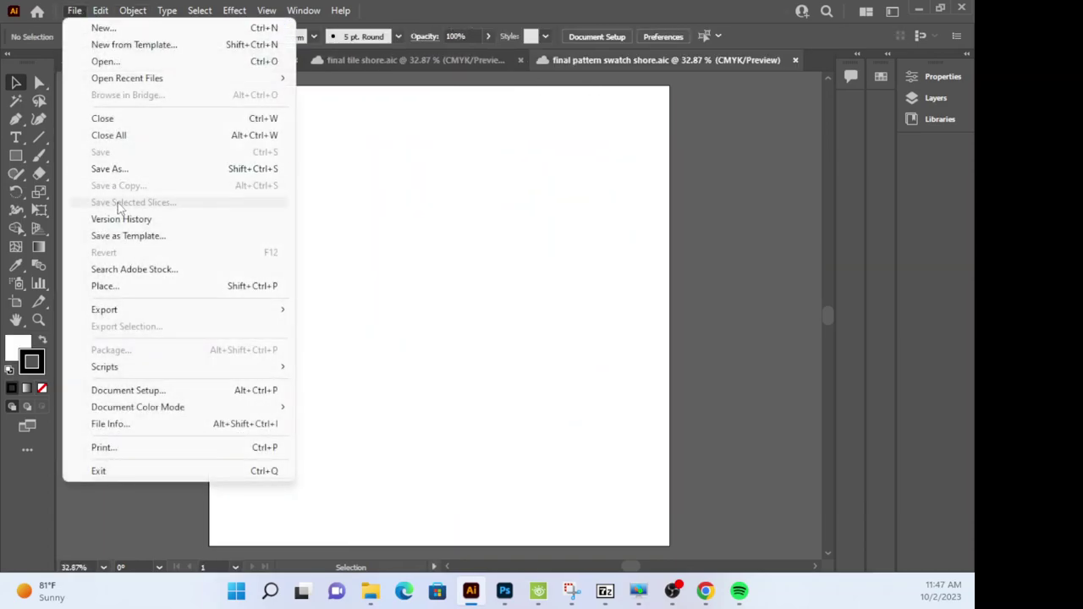
mouse_move(108, 17)
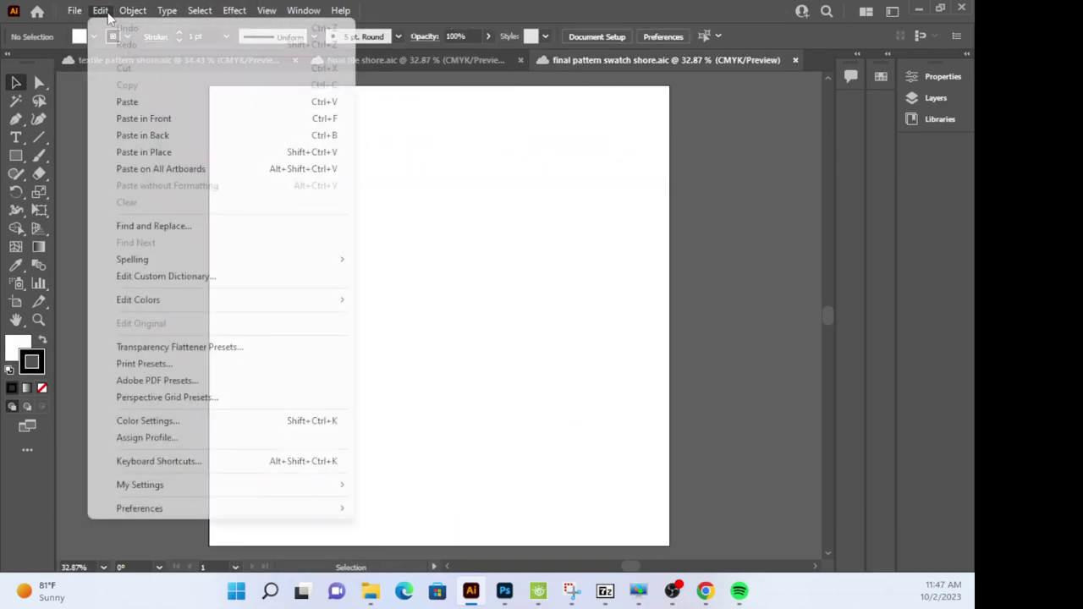
click(124, 102)
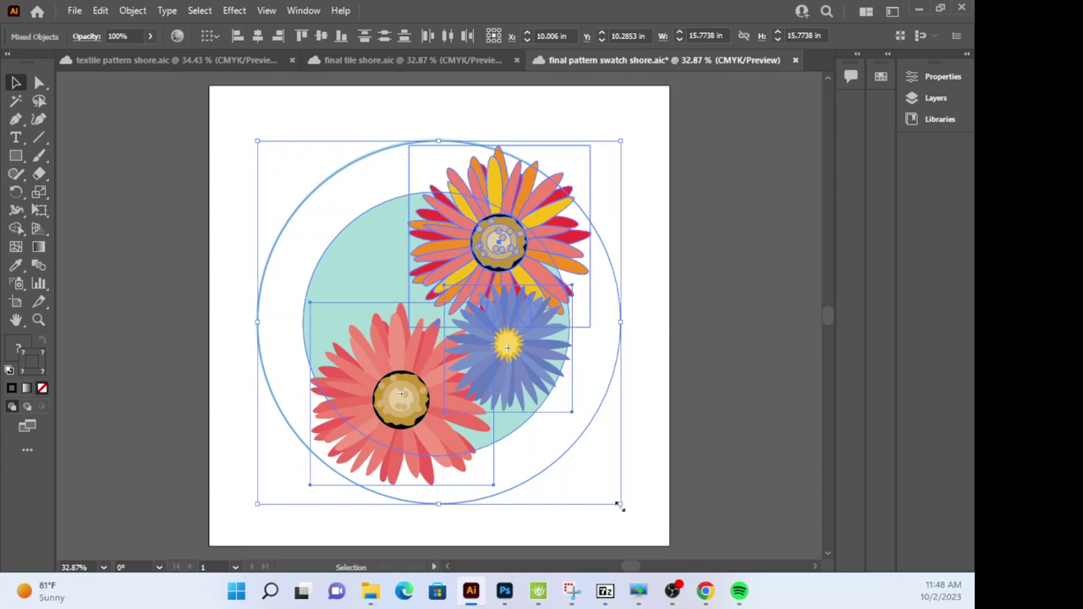
drag(620, 505, 153, 129)
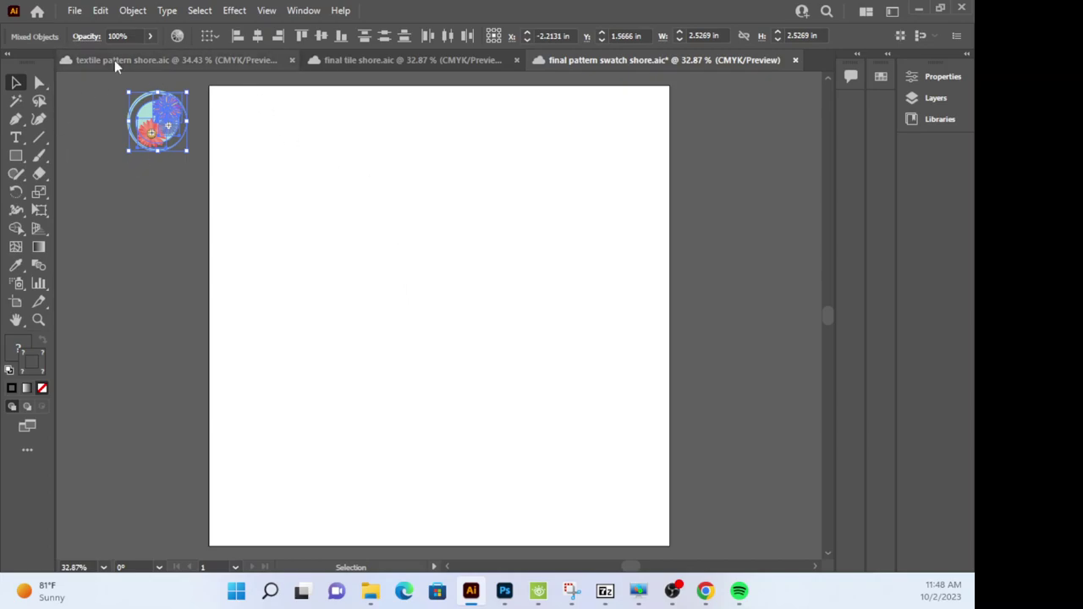
Make a pattern swatch from the flower motif using Brick by Row tile type.
click(140, 11)
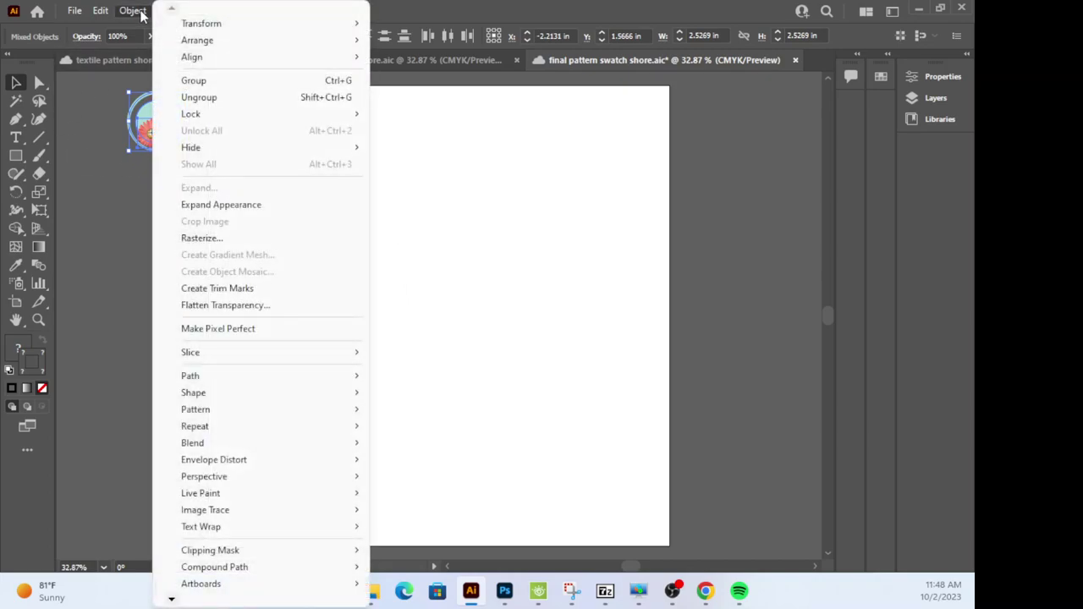
mouse_move(226, 411)
click(397, 410)
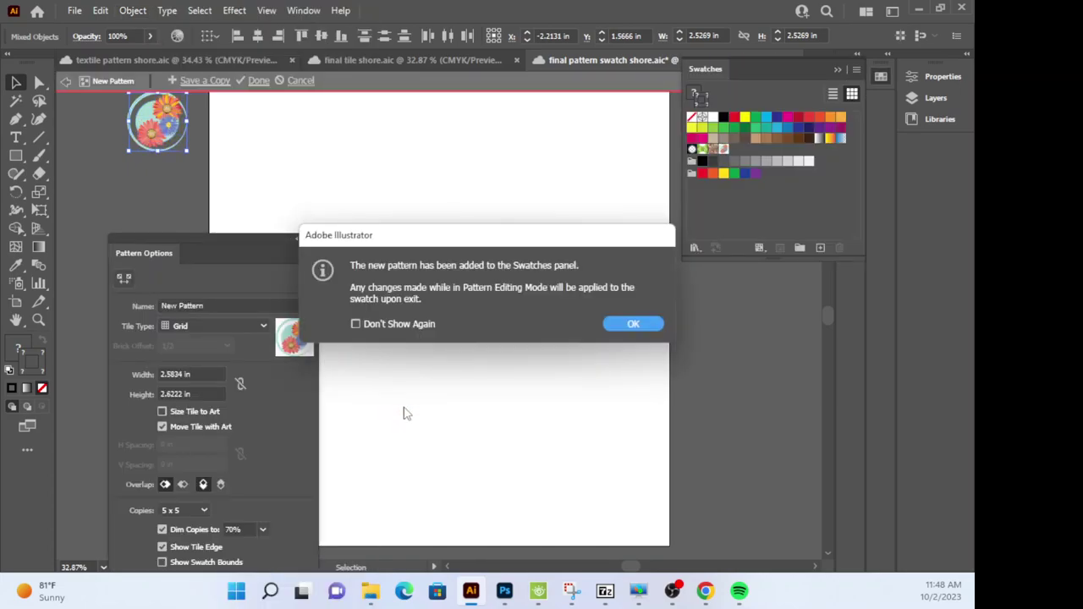
click(636, 324)
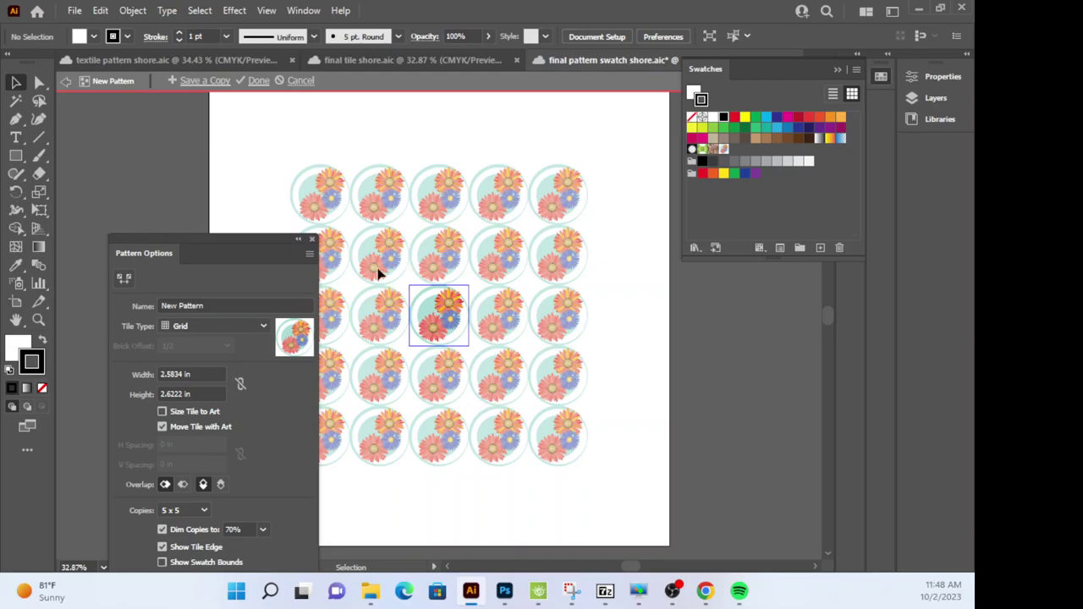
drag(229, 241, 164, 87)
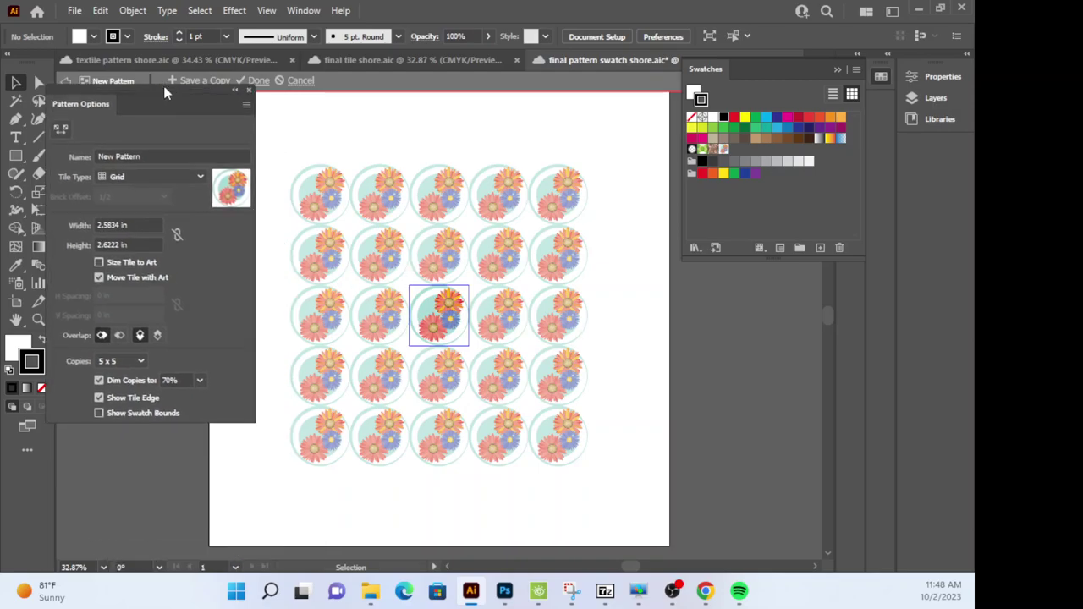
click(148, 176)
click(145, 188)
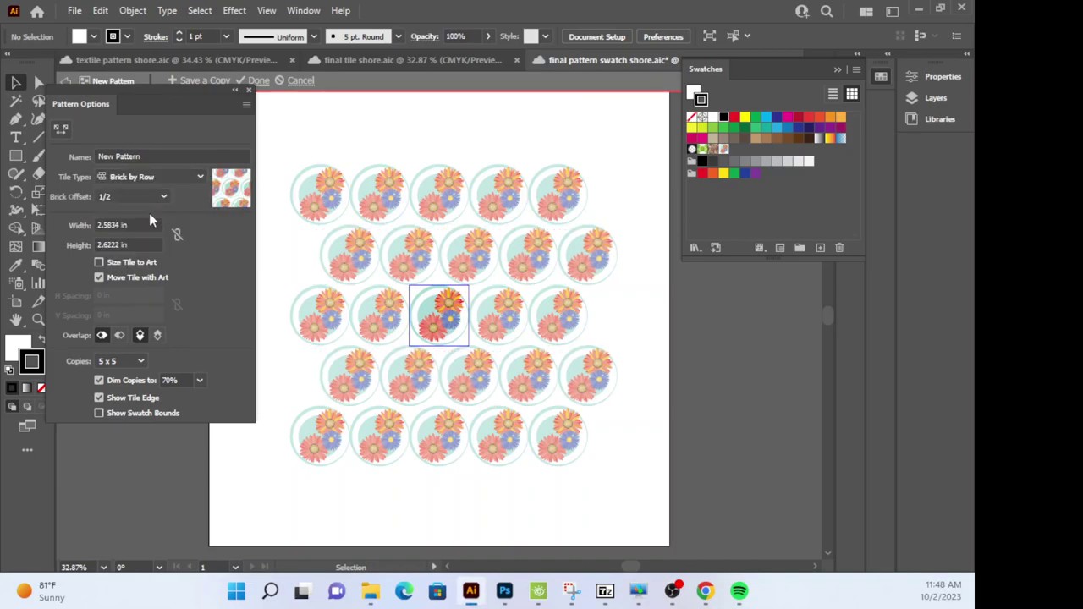
click(264, 84)
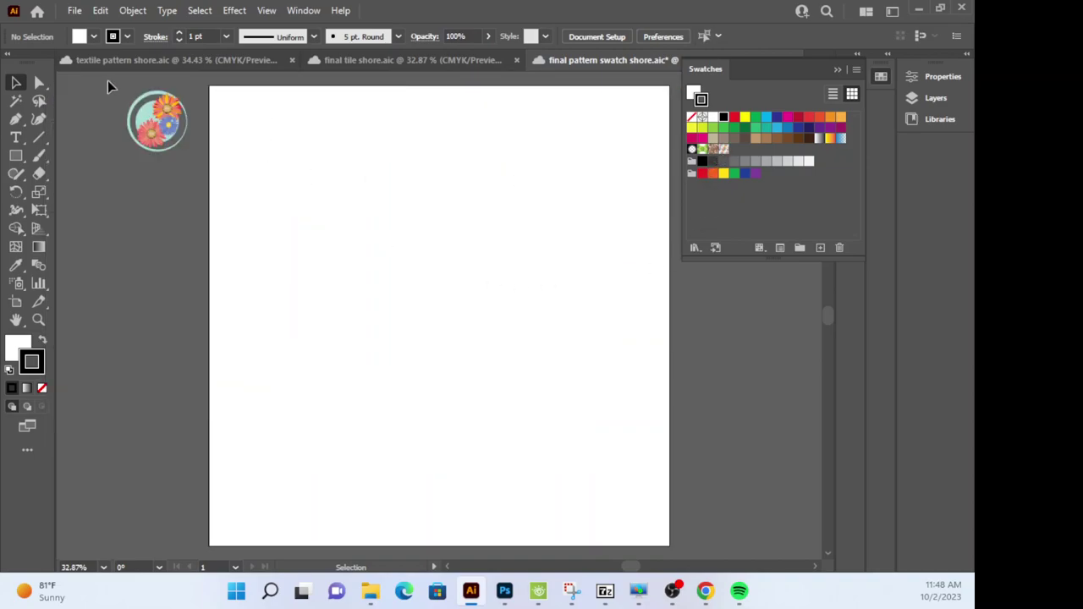
Delete the flower emblem beside the artboard and draw an artboard-sized rectangle.
drag(108, 80, 222, 203)
key(Delete)
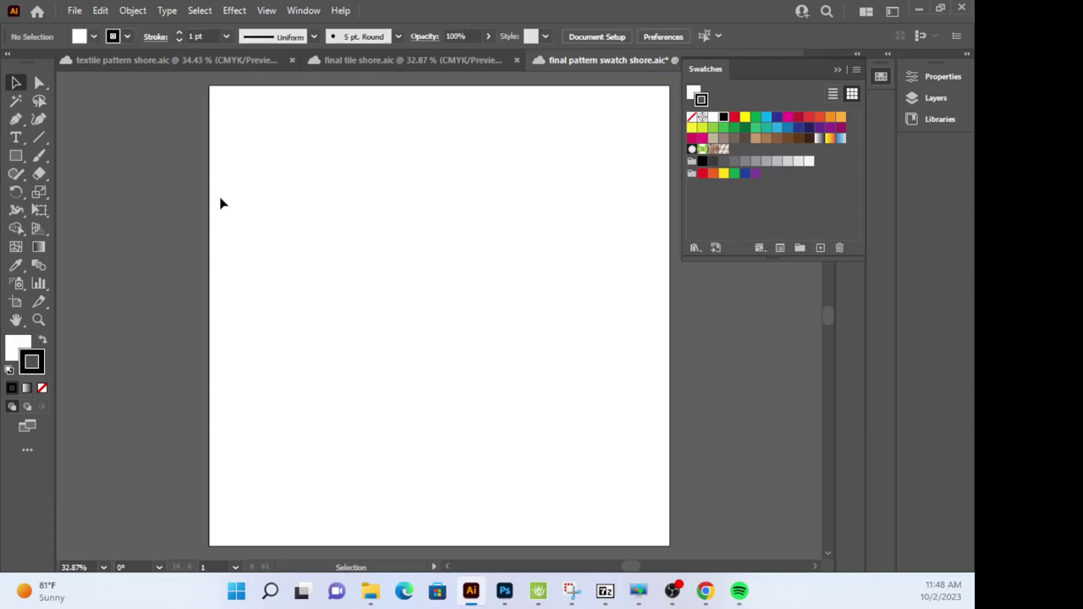
click(16, 156)
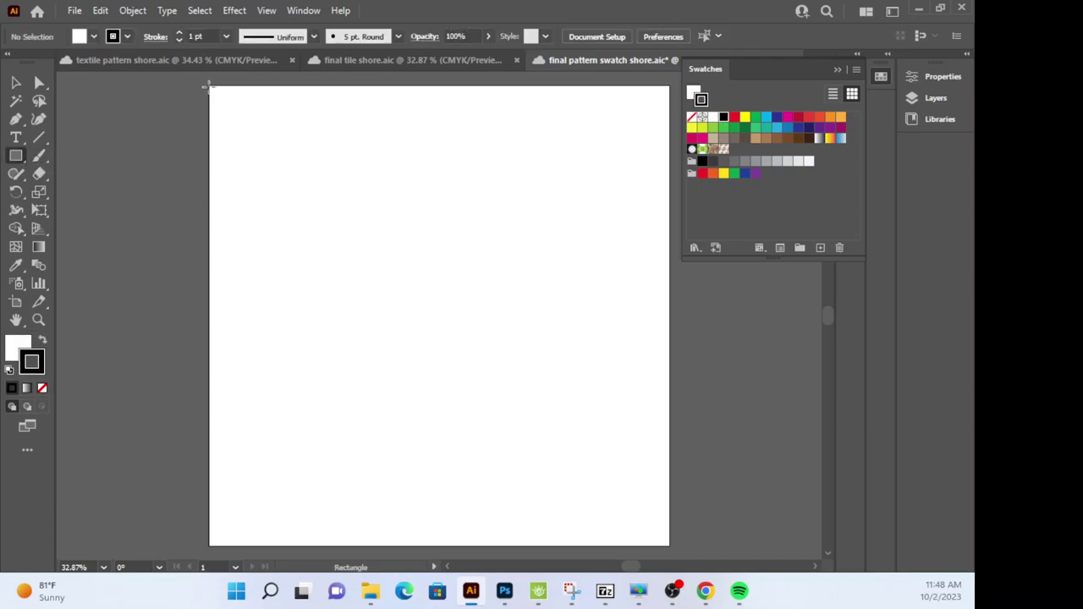
drag(210, 86, 669, 546)
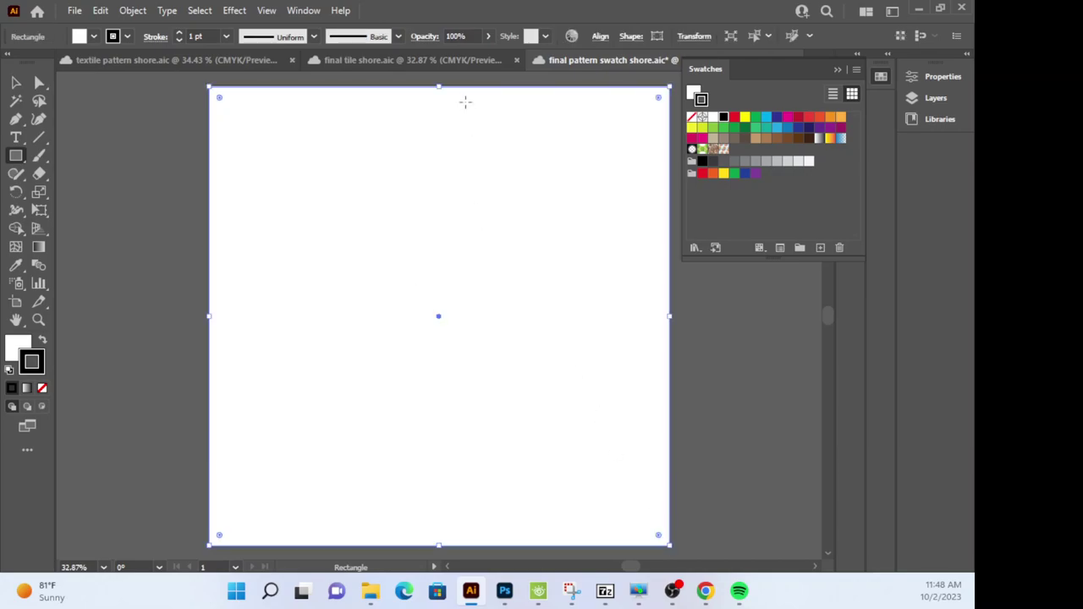
Set the rectangle's stroke to None and fill it with the flower pattern swatch.
drag(440, 87, 439, 85)
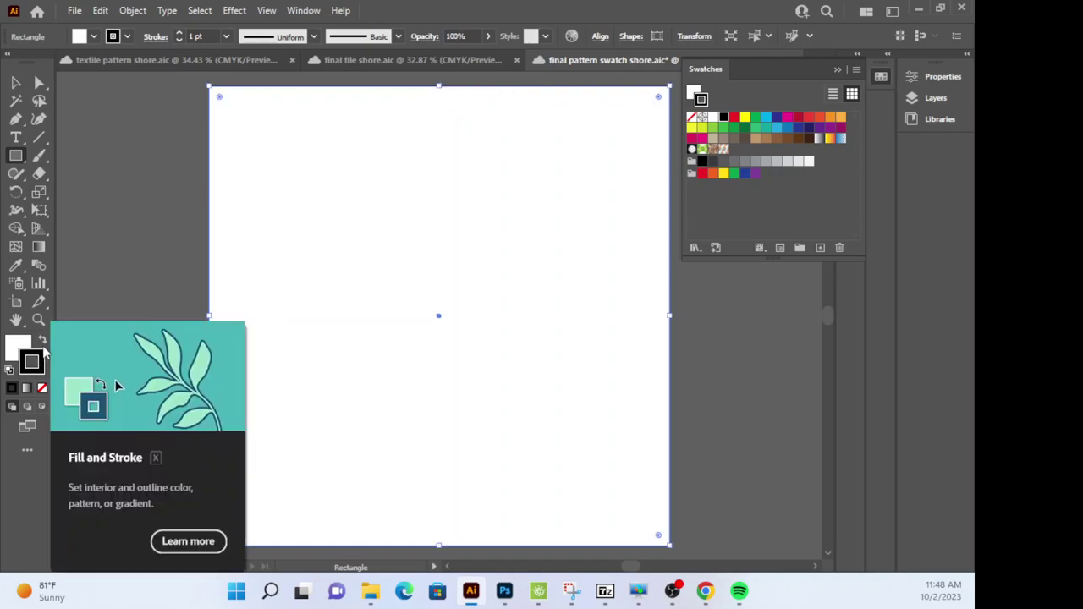
click(127, 36)
click(9, 62)
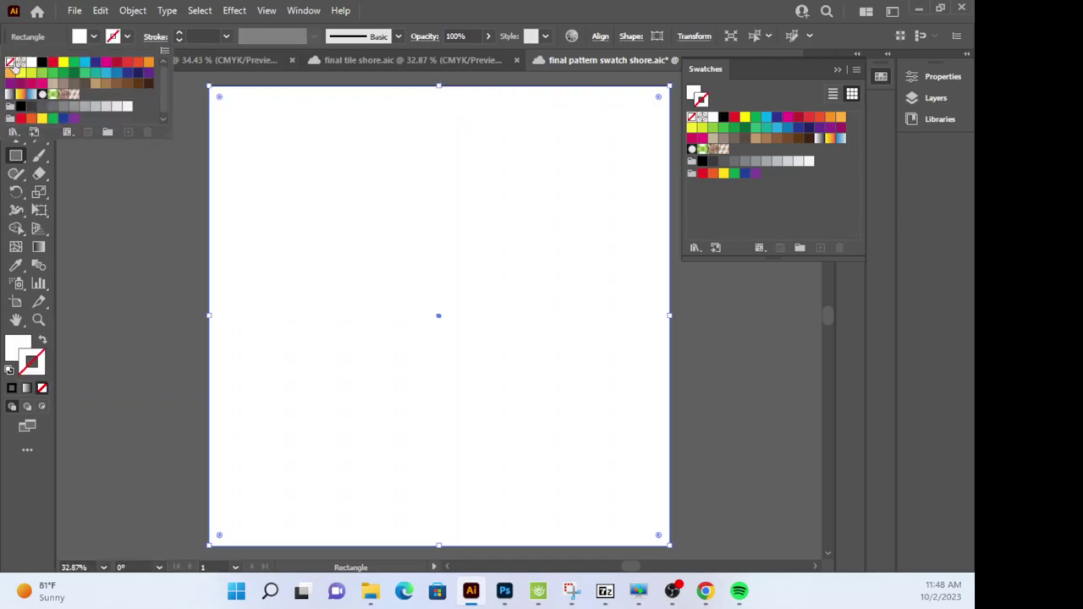
click(21, 347)
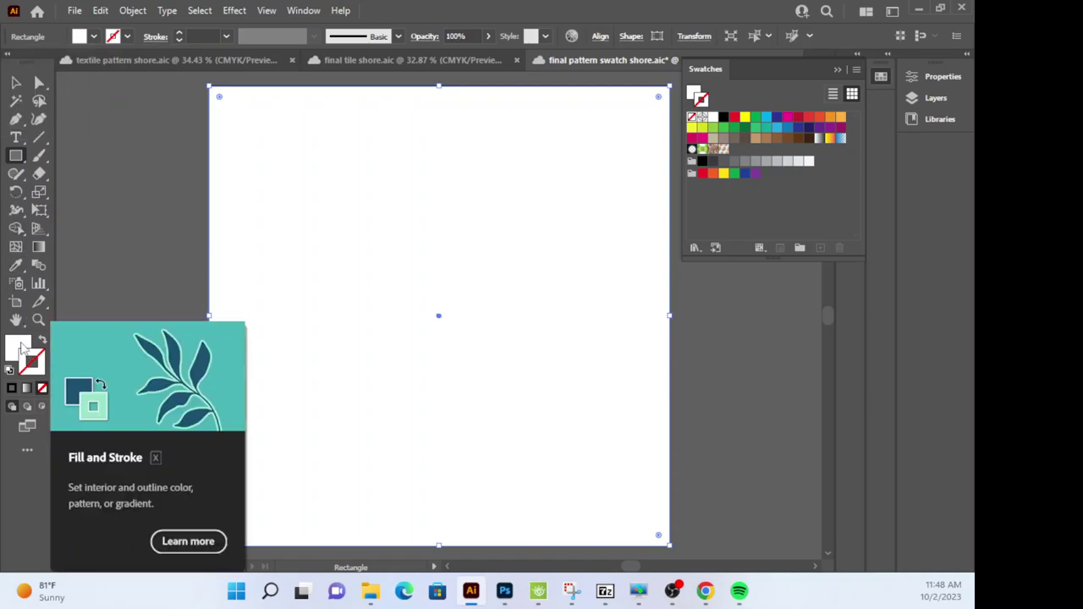
click(722, 150)
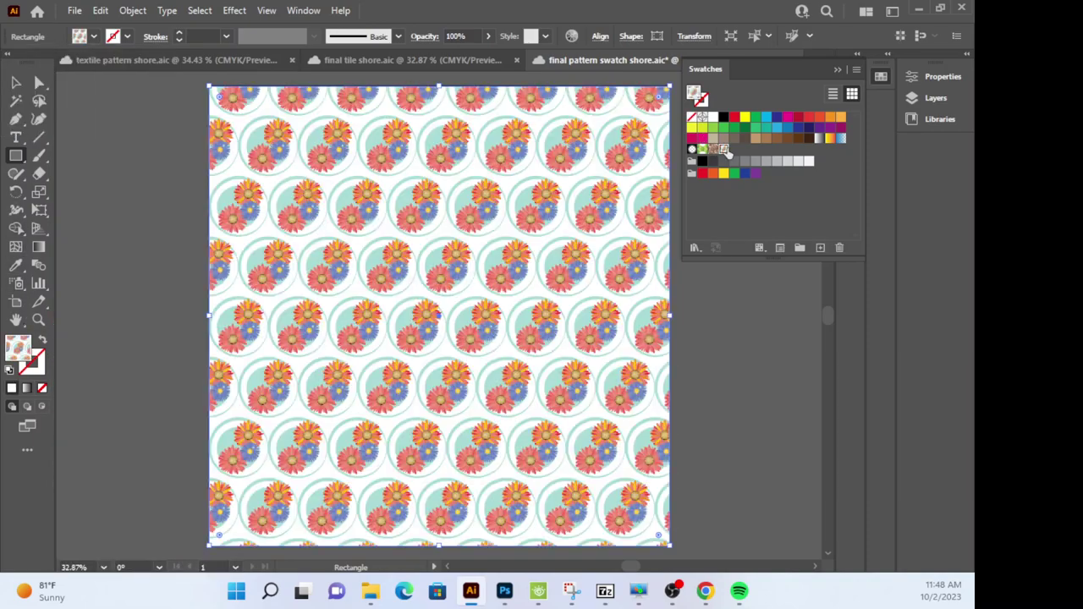
Shift the pattern rectangle down about 90 px and deselect it.
click(15, 82)
click(115, 197)
drag(519, 225, 430, 279)
click(111, 138)
Draw a second artboard-sized grey rectangle and send it behind the pattern.
click(15, 156)
drag(210, 86, 671, 546)
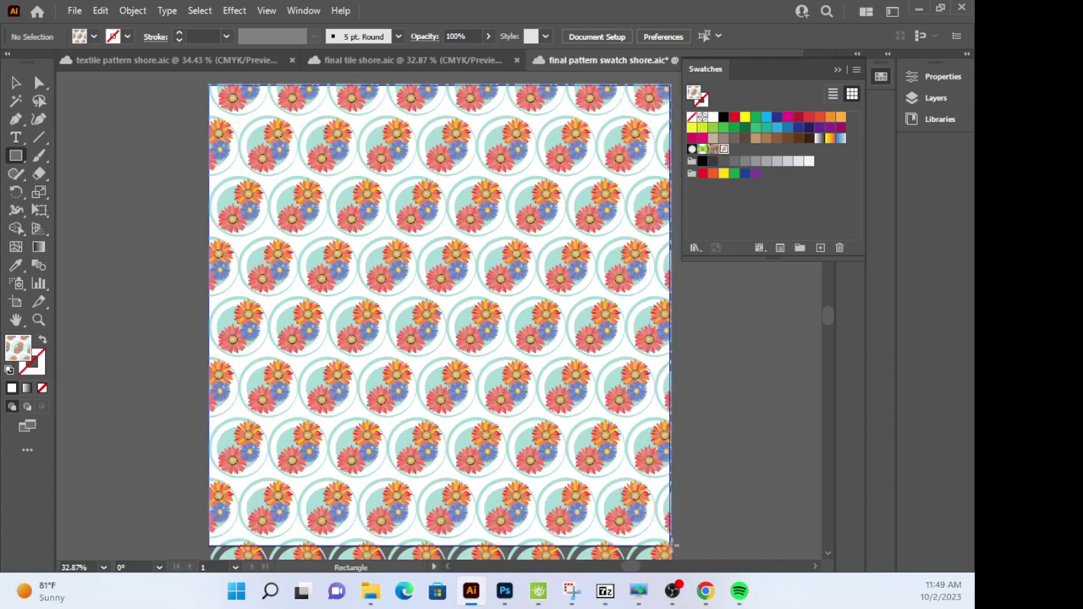
click(767, 161)
click(130, 11)
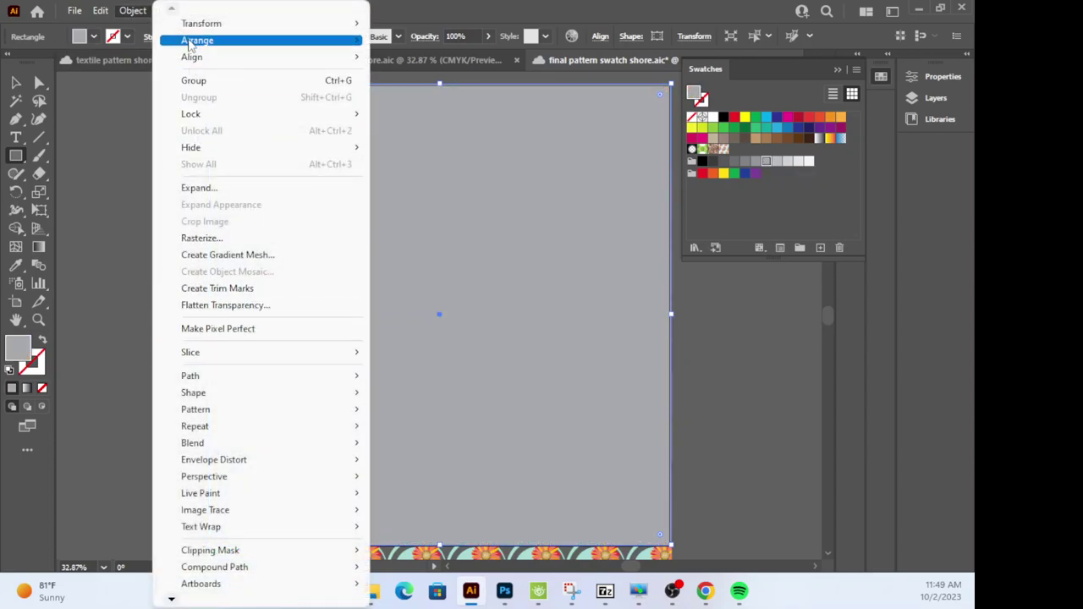
mouse_move(257, 42)
click(418, 90)
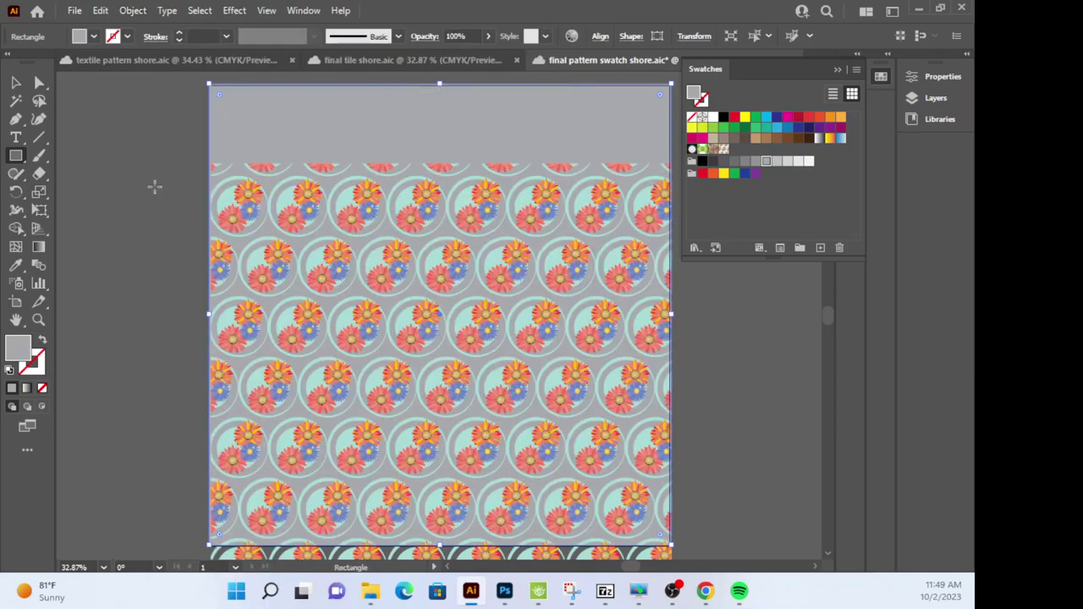
Lighten the background rectangle to a pale grey and check the pattern's coverage.
click(788, 162)
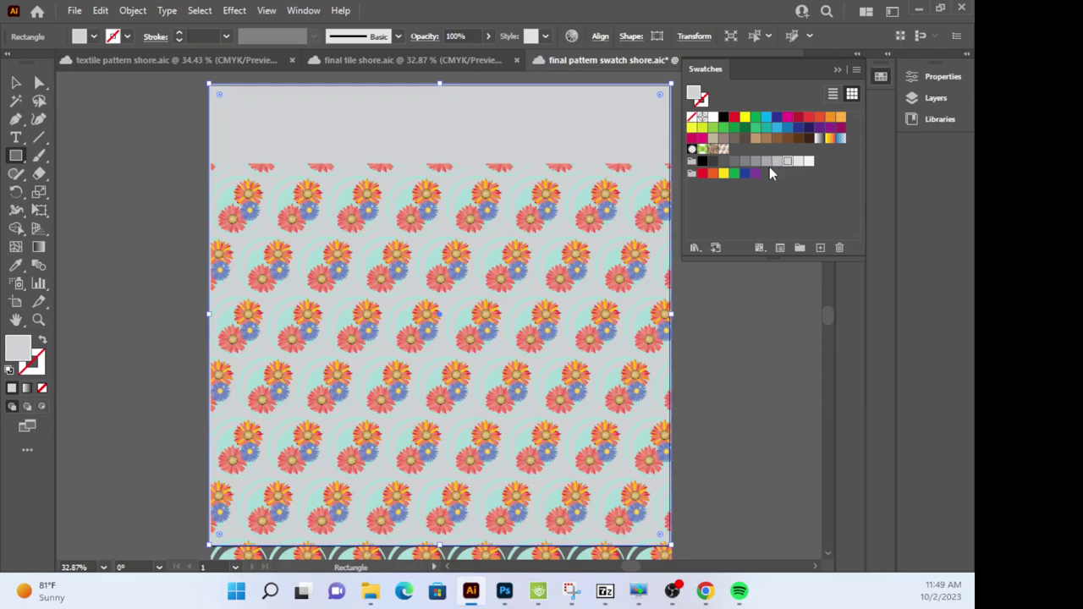
click(798, 160)
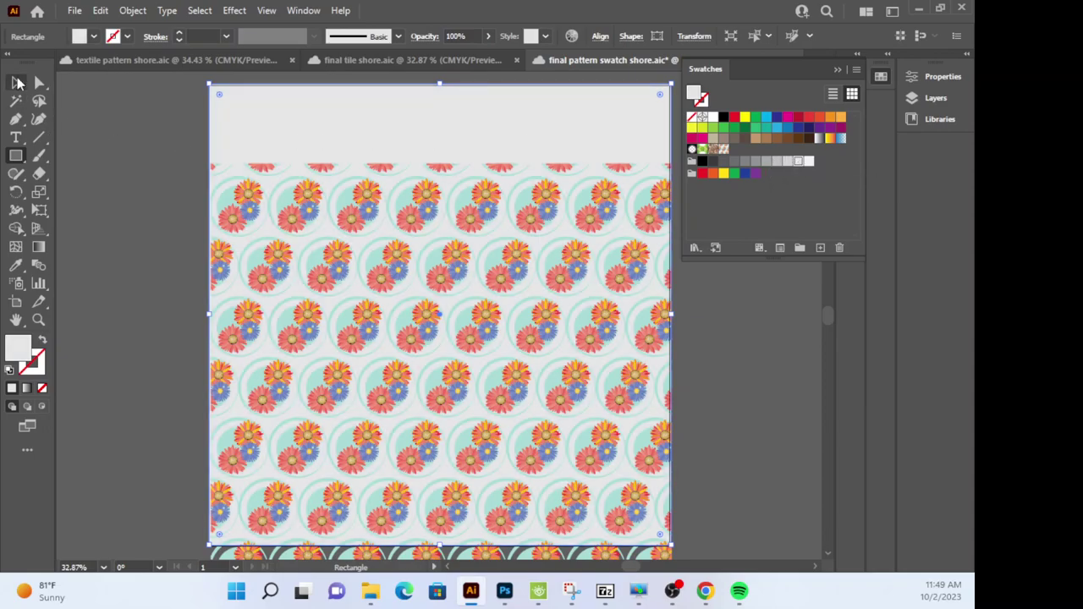
click(18, 82)
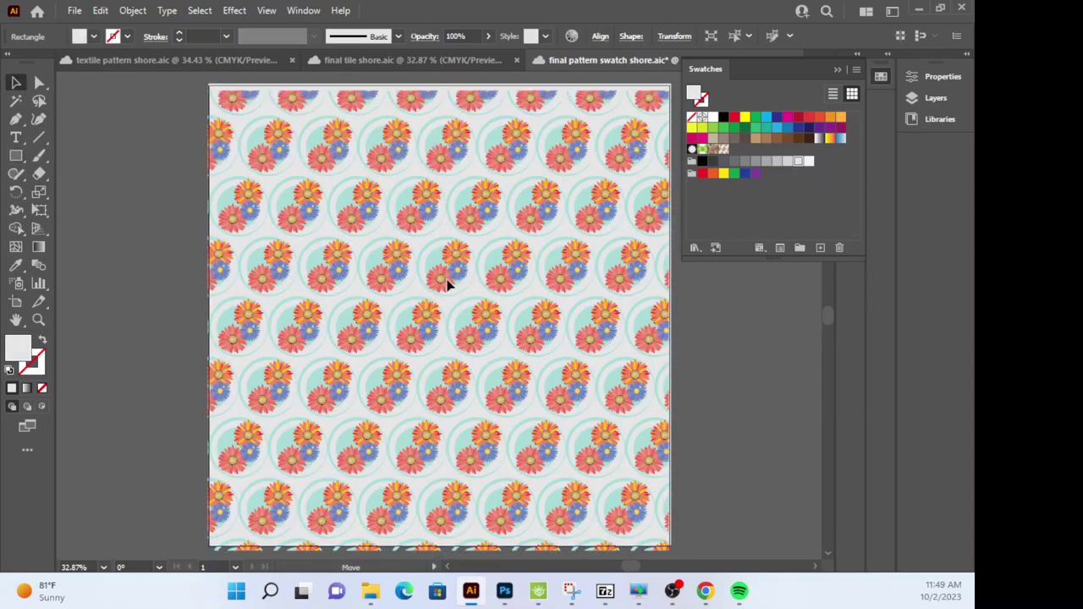
click(536, 367)
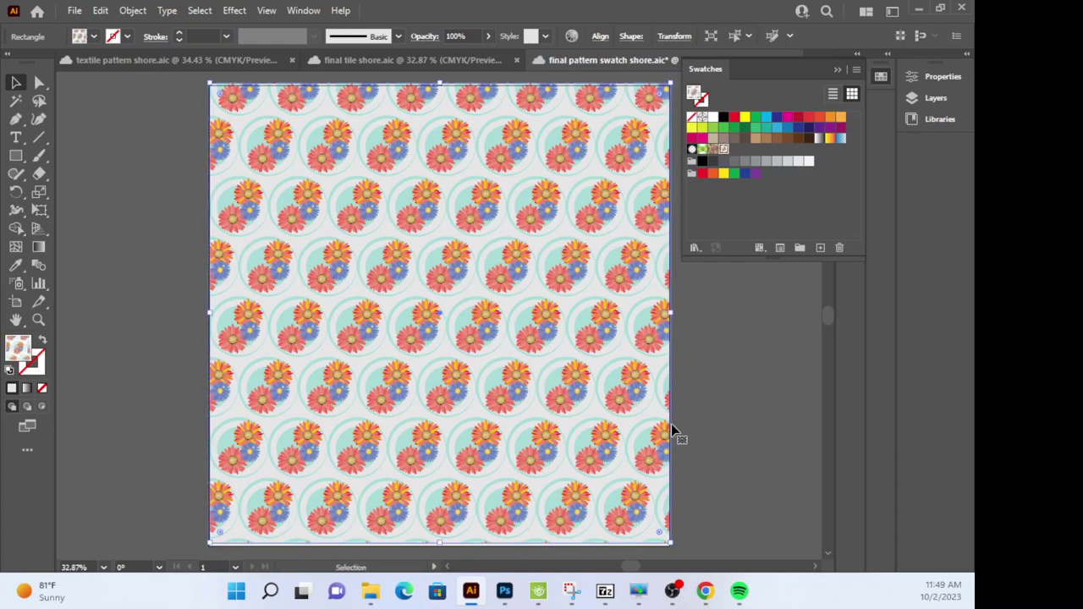
scroll(671, 424, down, 2)
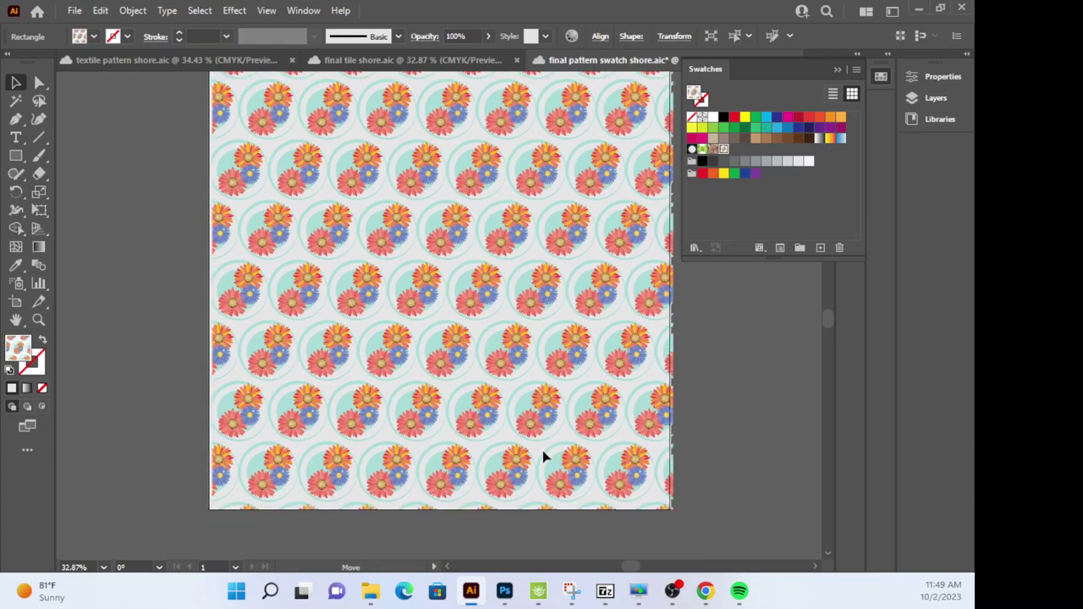
click(740, 418)
scroll(739, 418, up, 2)
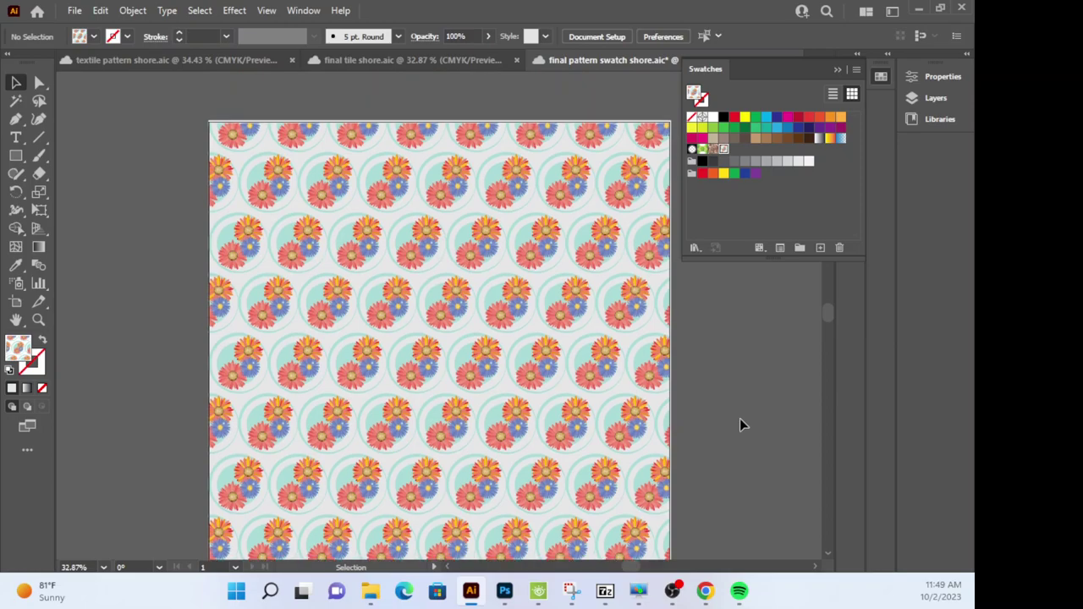
scroll(739, 418, down, 2)
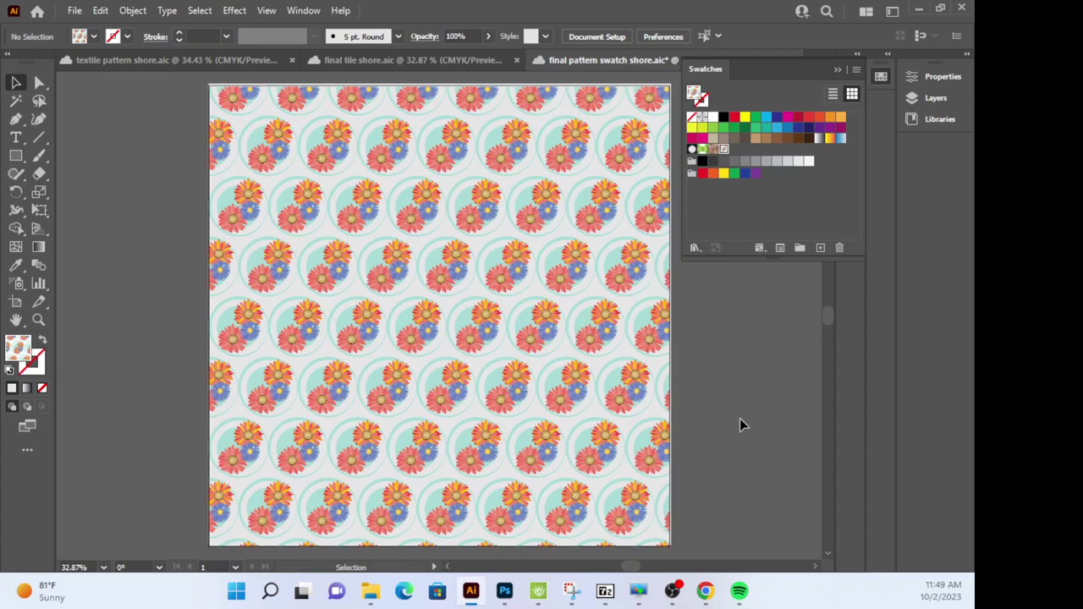
Export the artboard to Downloads as a maximum-quality 300 ppi JPEG named final pattern swatch shore.
click(74, 11)
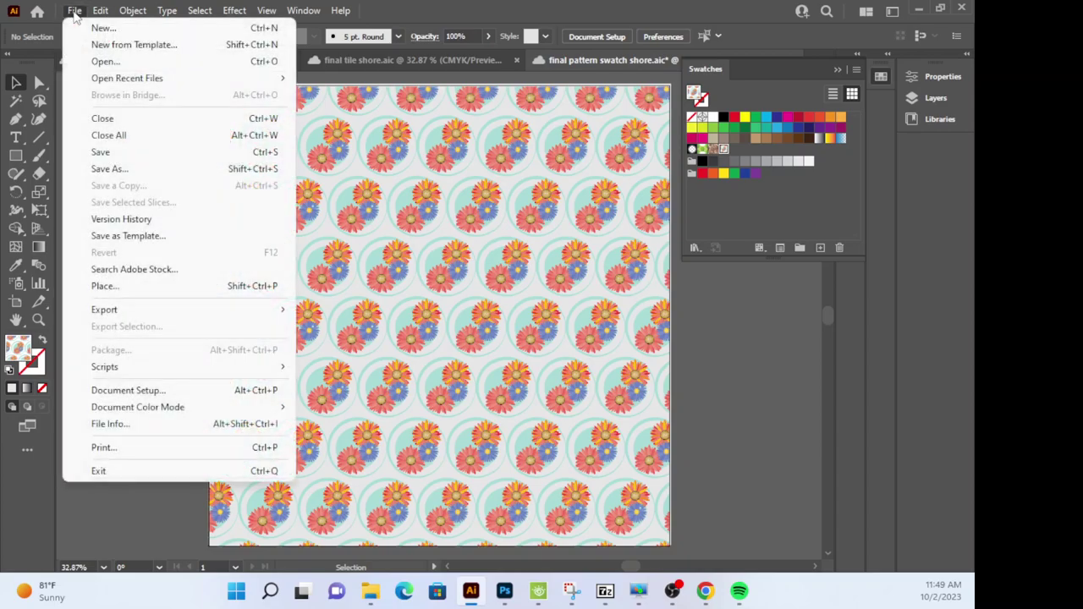
mouse_move(139, 313)
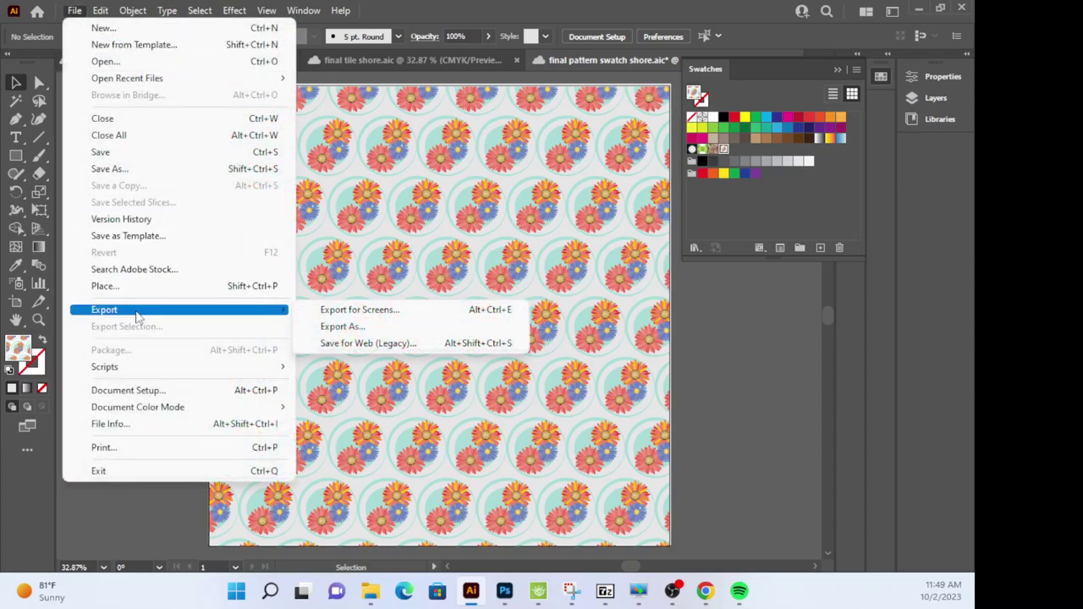
click(340, 326)
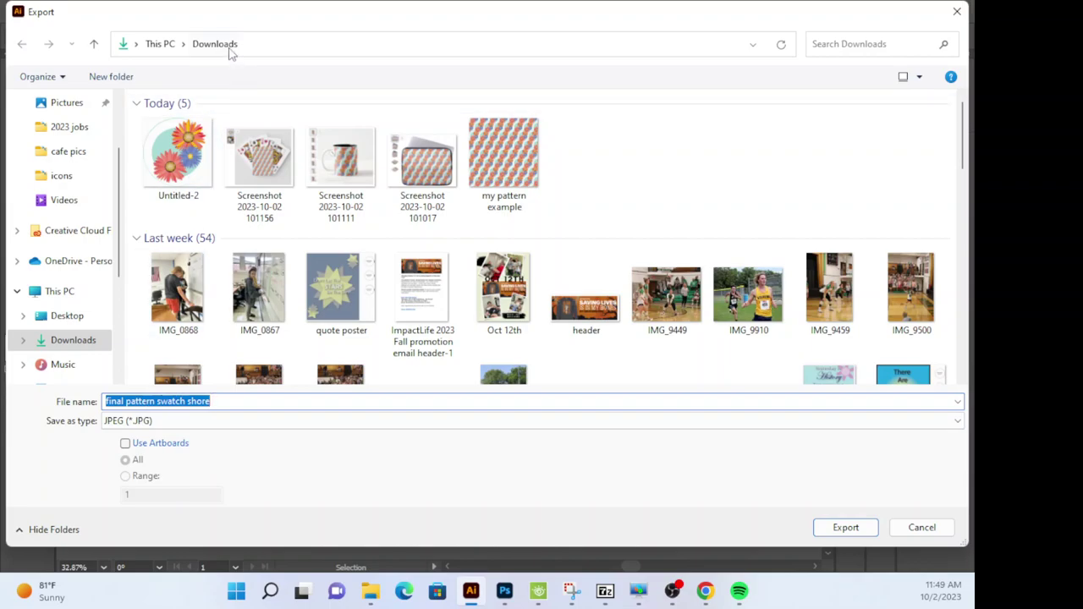
click(848, 528)
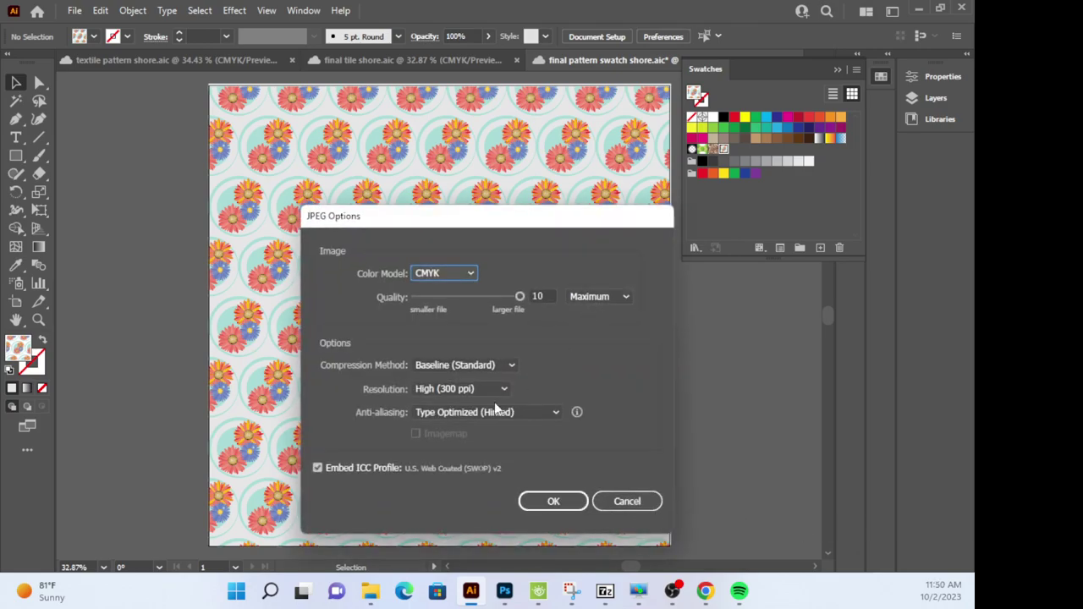
click(553, 501)
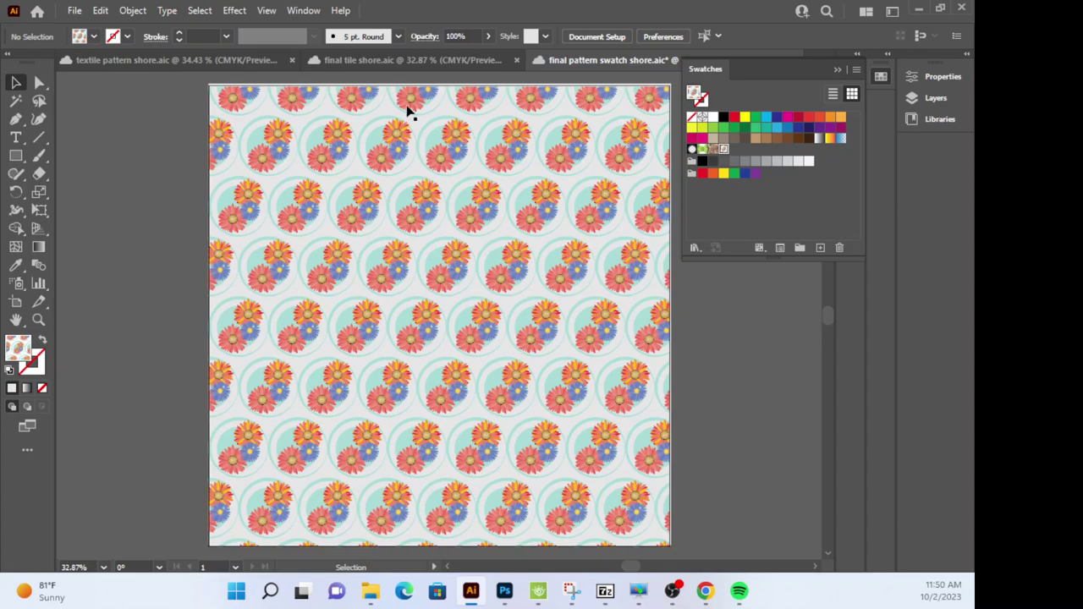
Create a new 20 × 20 in document from the recent preset.
click(75, 11)
click(95, 30)
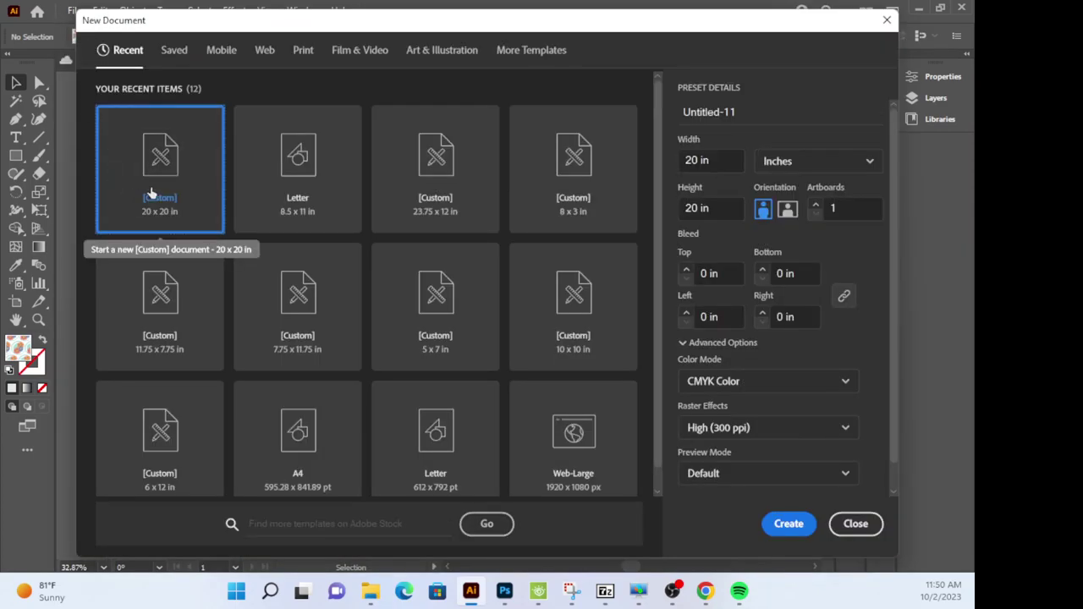
click(791, 525)
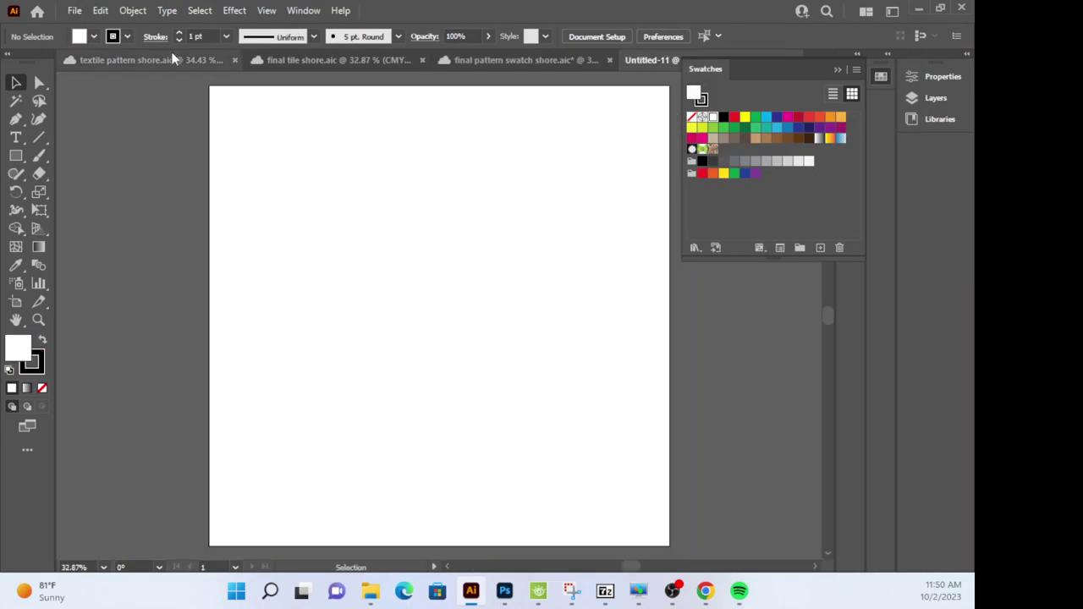
Save the new document to Creative Cloud as 'final pattern project heather'.
click(75, 10)
click(110, 152)
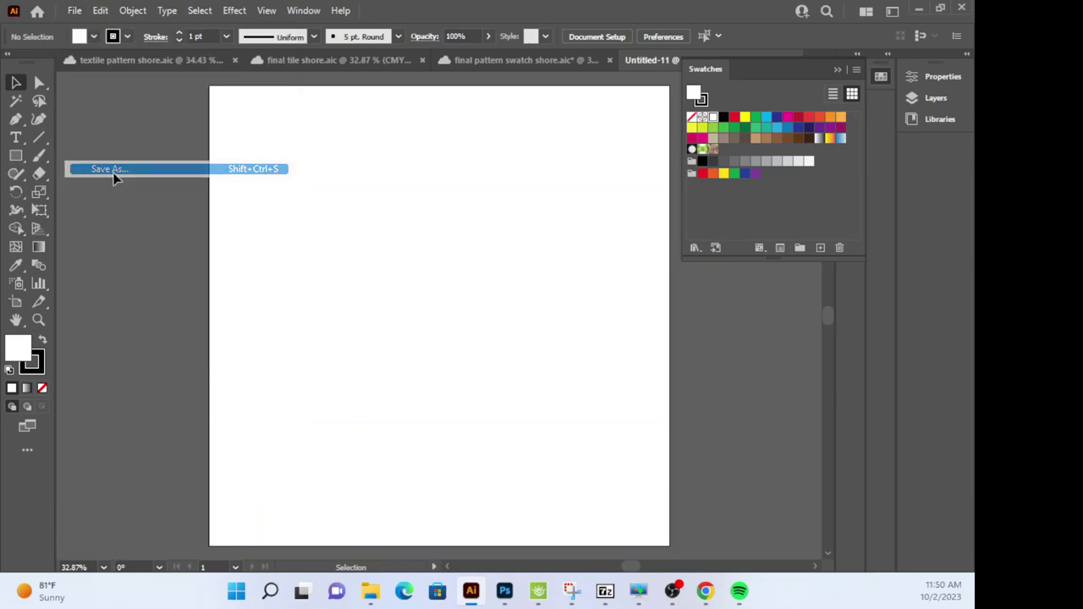
click(698, 436)
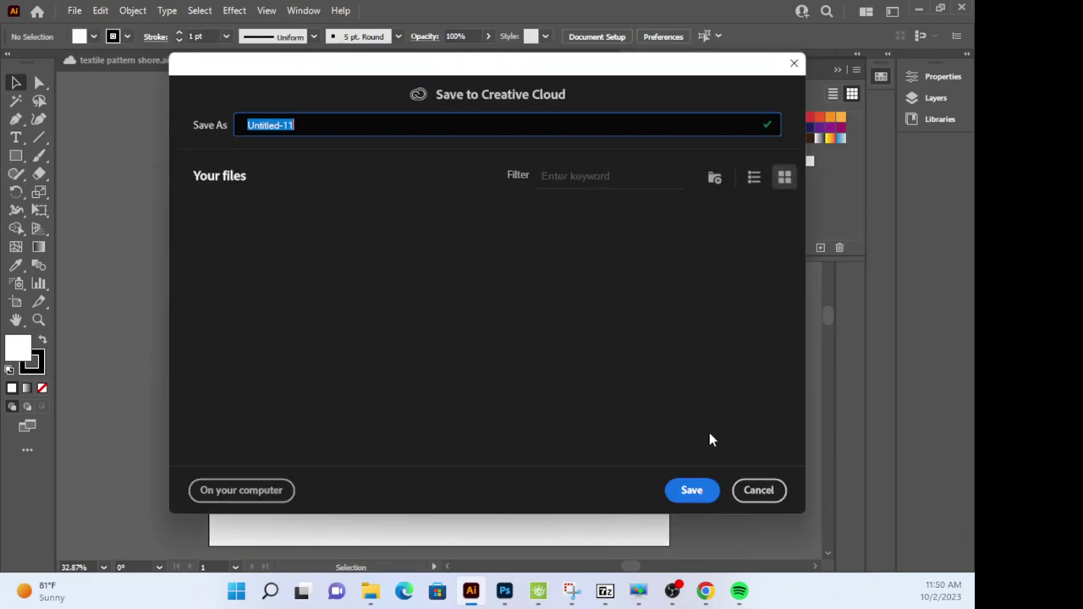
text(final pattern proje)
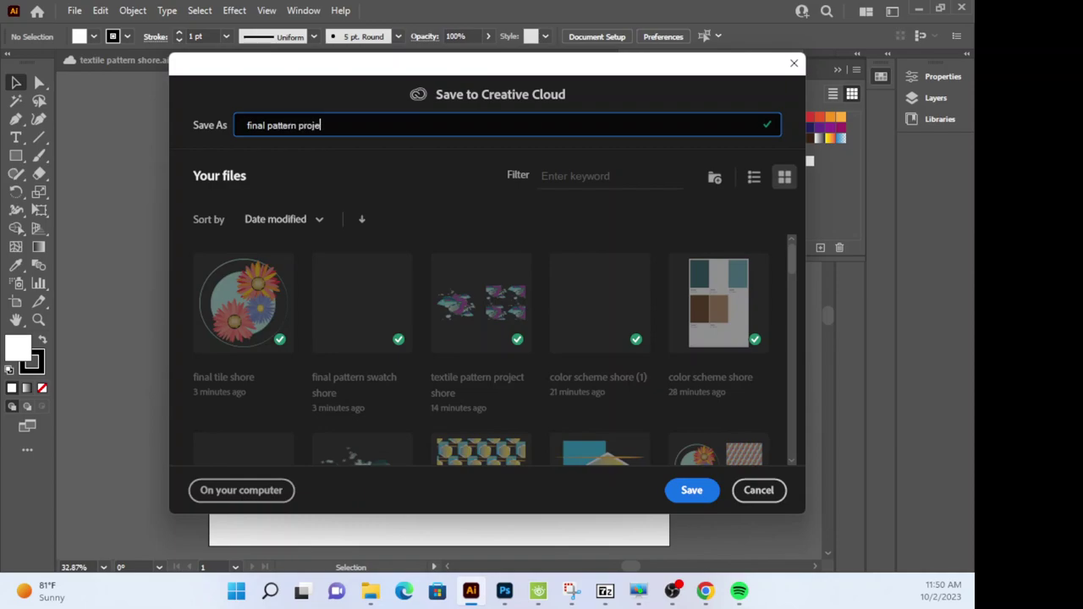
text(ct shore)
text(heath)
text(er)
click(687, 490)
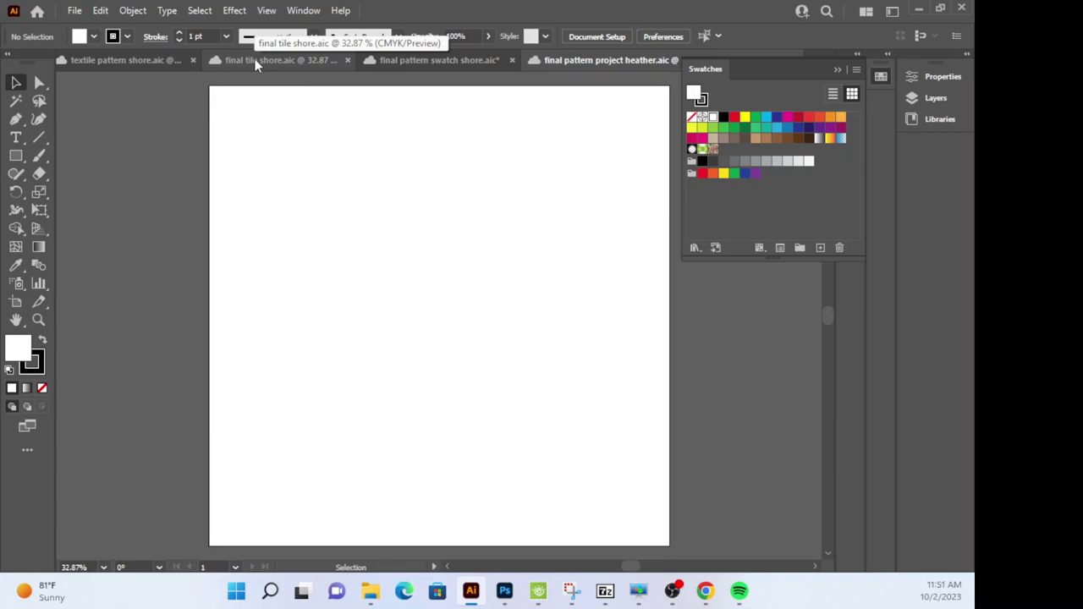
Paste the flower tile artwork into final pattern project heather and close the floating final tile shore window.
drag(254, 58, 167, 185)
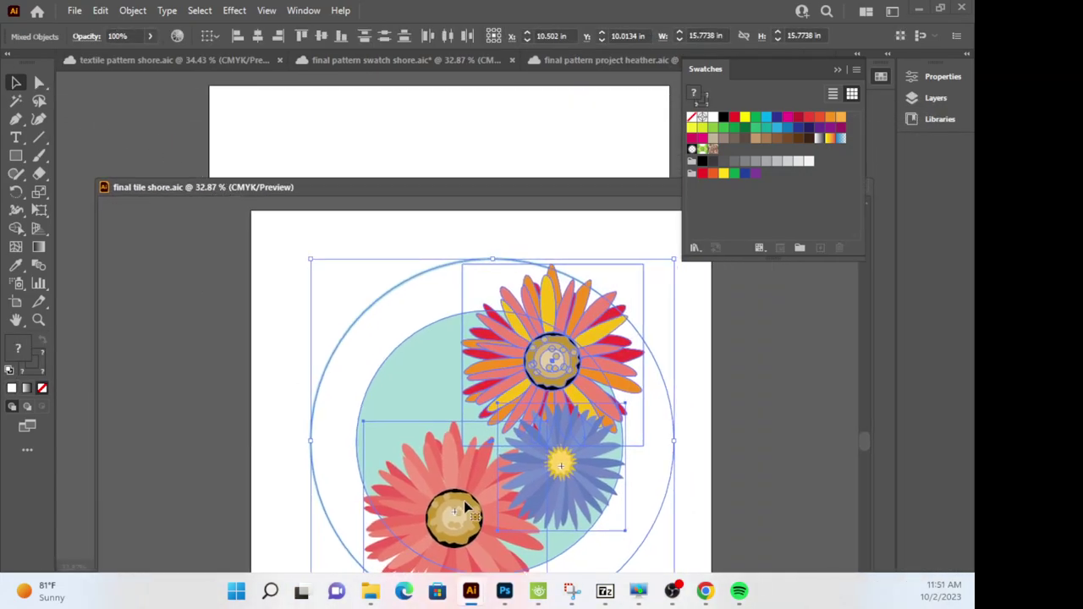
click(353, 144)
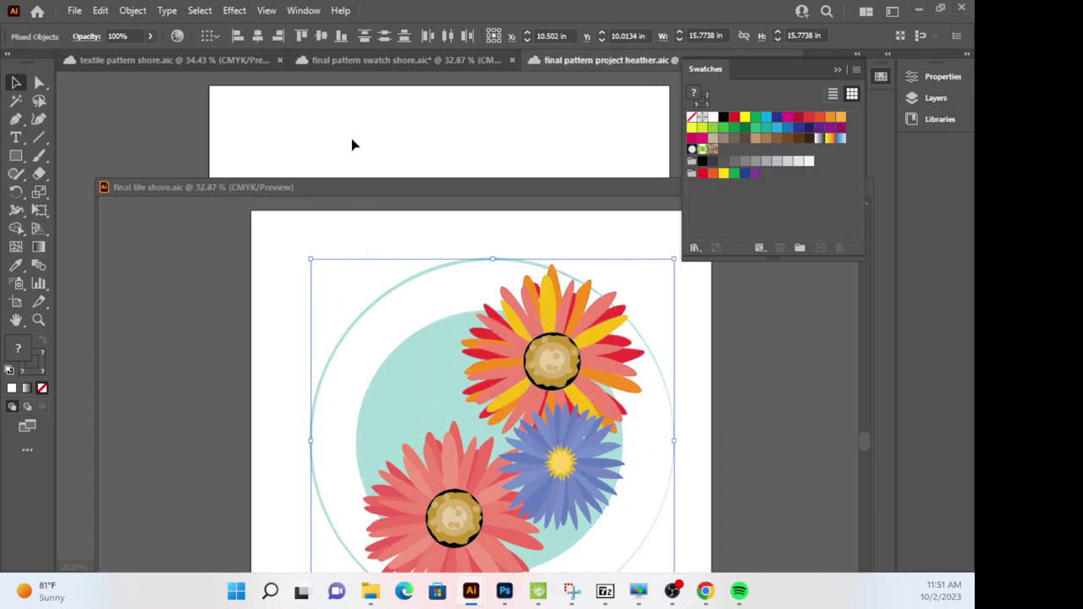
key(ctrl+v)
drag(465, 186, 123, 257)
click(520, 255)
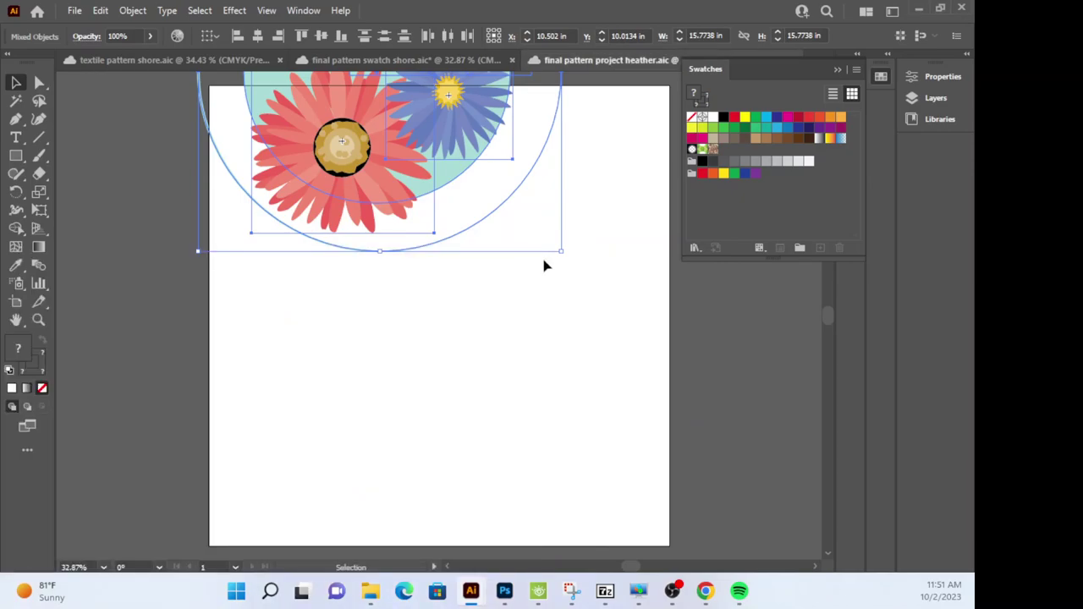
drag(344, 149, 348, 285)
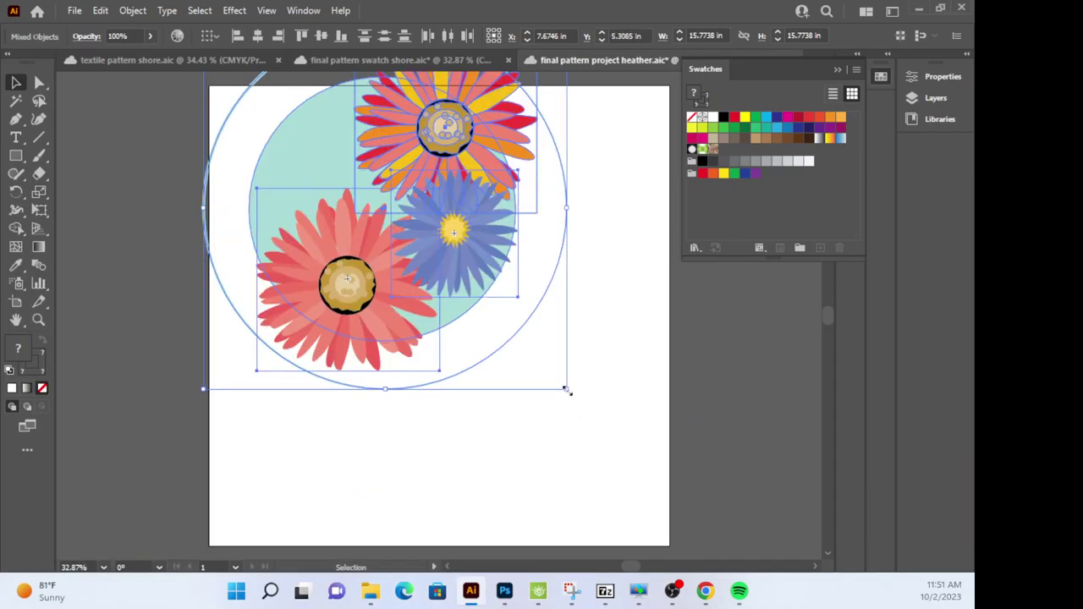
Scale the flower artwork to about 8 in and position it at the board's top left.
drag(566, 389, 503, 305)
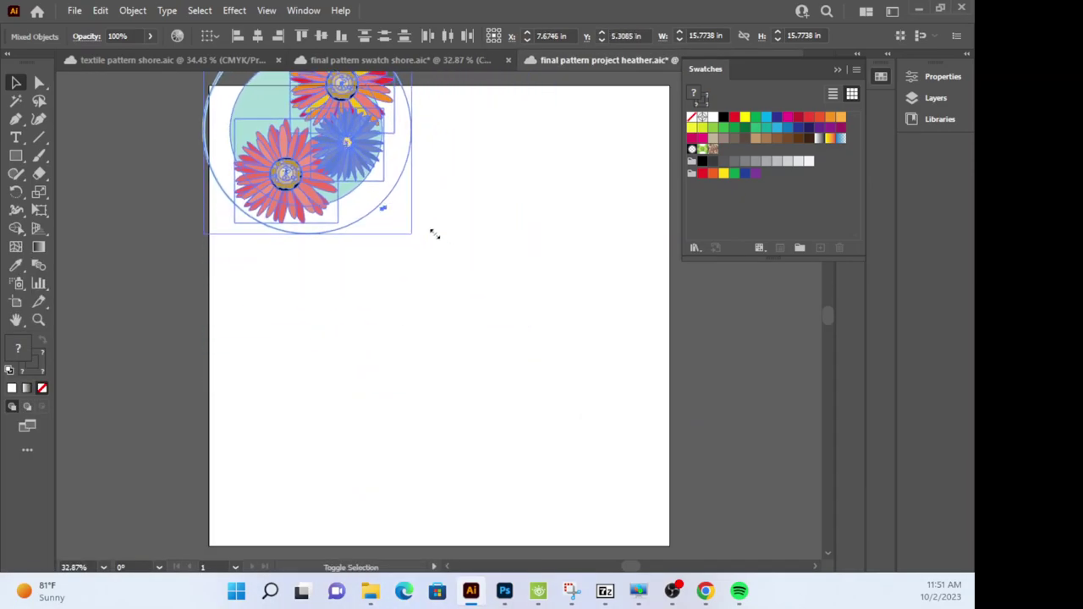
drag(433, 231, 332, 158)
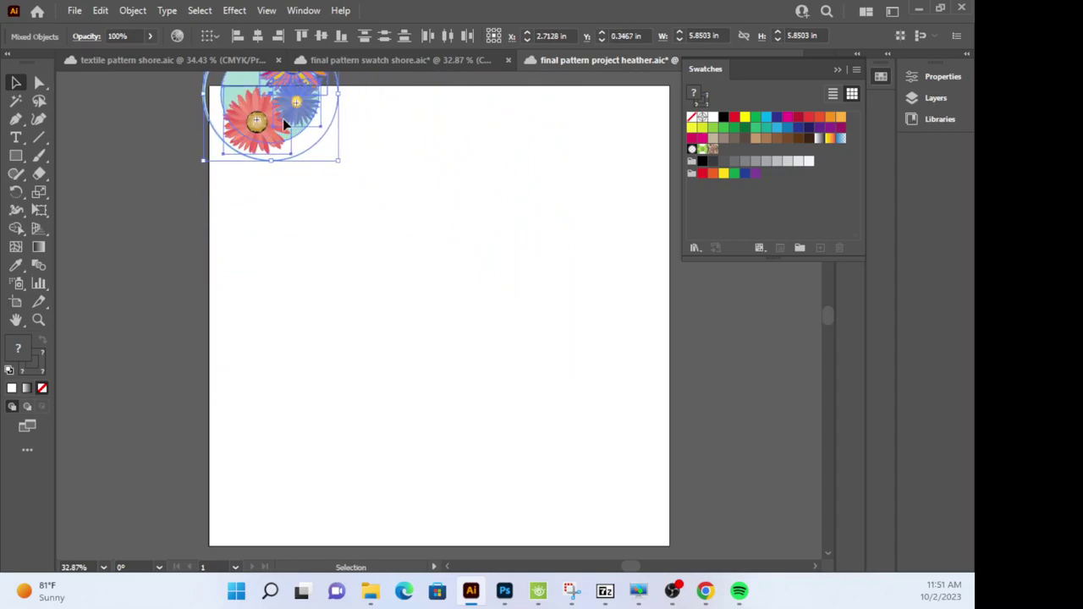
drag(285, 128, 328, 213)
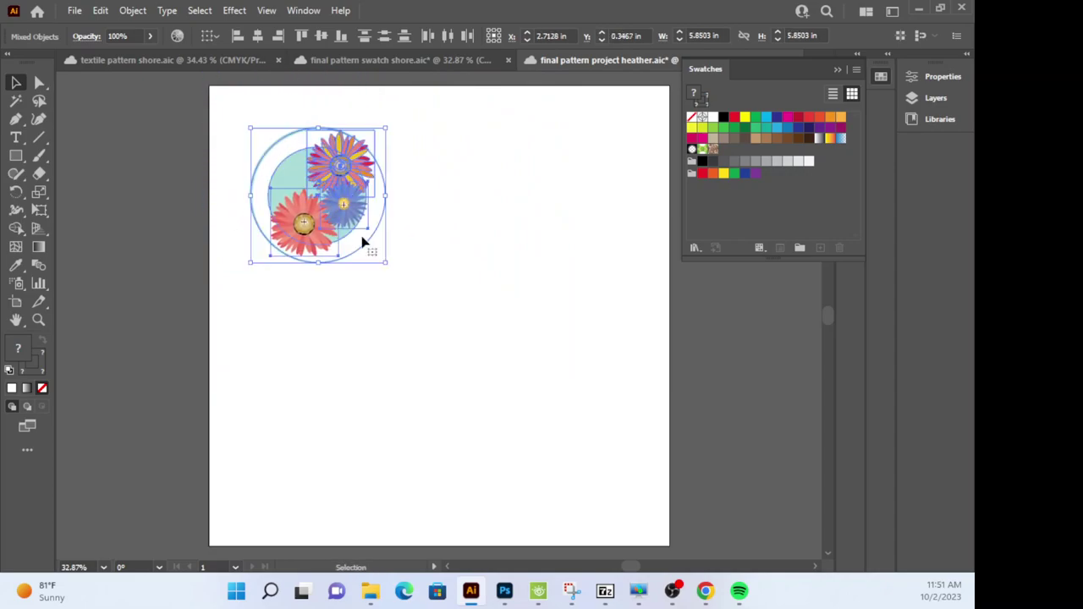
drag(391, 266, 436, 330)
drag(366, 236, 361, 234)
Group the flower circle artwork, deselect it, and float the heather document window.
right_click(361, 217)
click(397, 338)
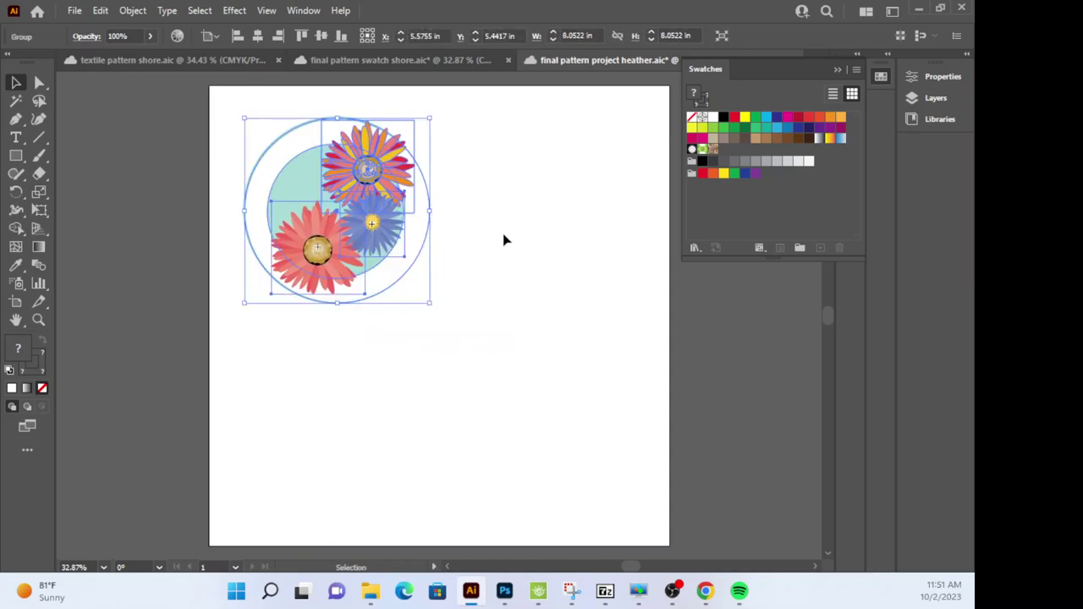
click(505, 239)
drag(561, 68, 584, 61)
Copy the repeating flower pattern rectangle from the swatch document into the heather board.
click(423, 60)
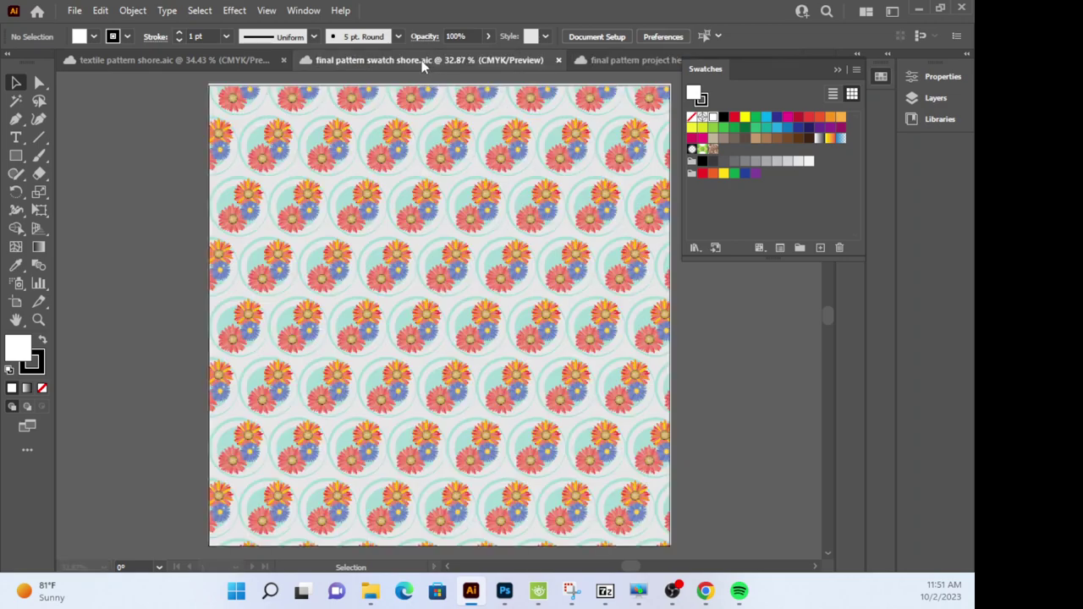
drag(410, 59, 395, 164)
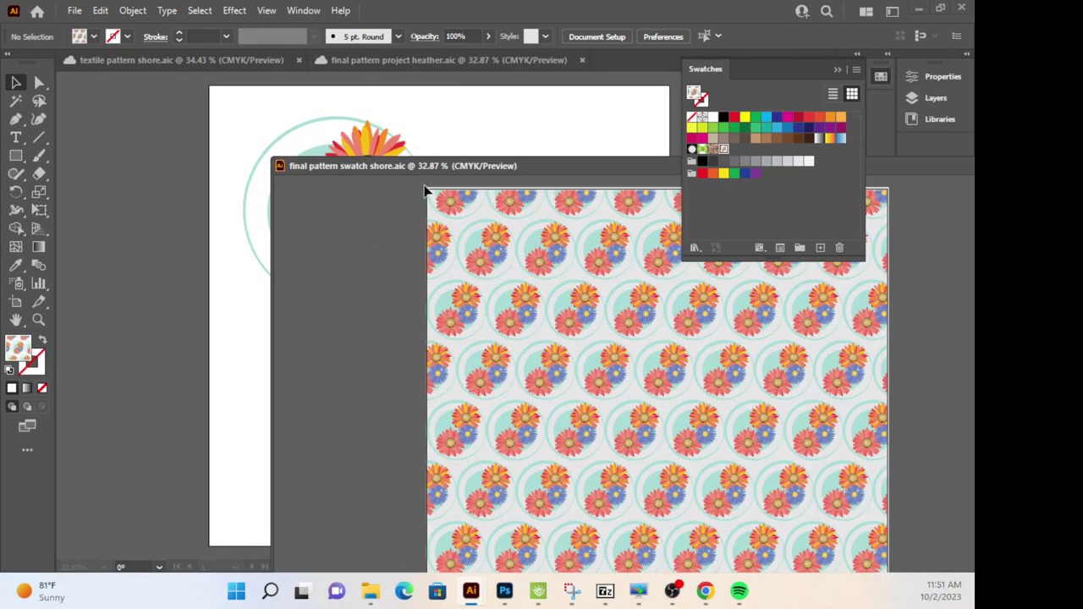
click(541, 358)
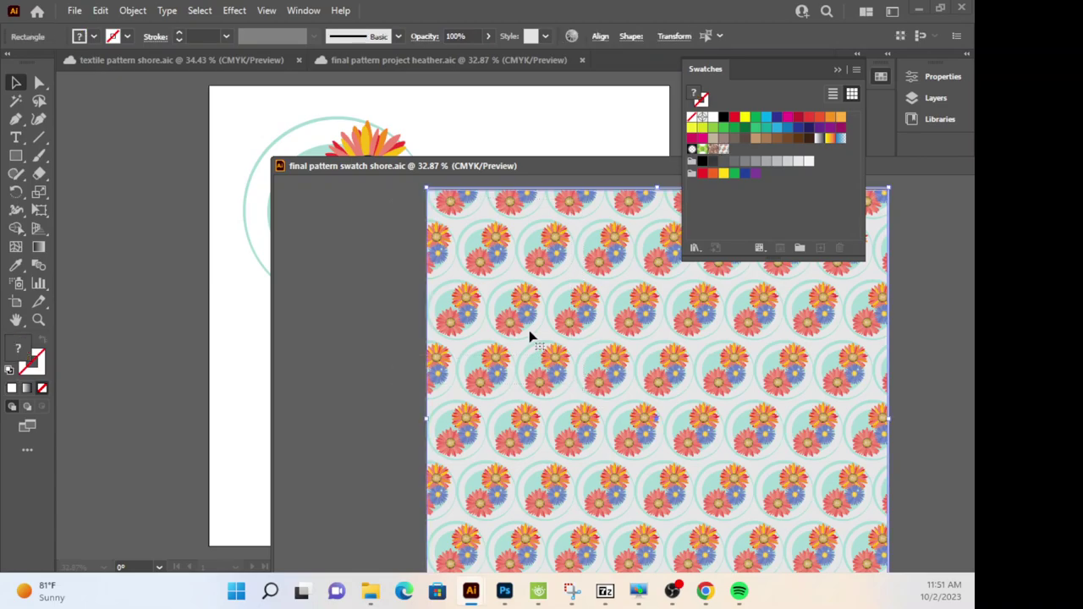
click(545, 121)
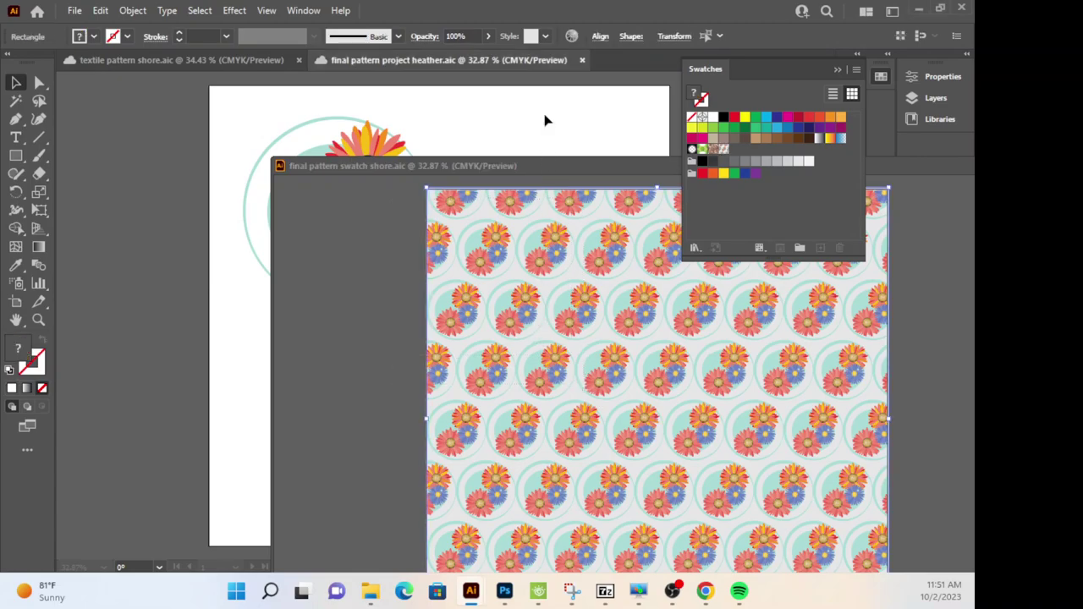
drag(546, 120, 209, 248)
click(592, 234)
Scale the copied pattern down to a small square and move it to the board's lower right.
click(536, 333)
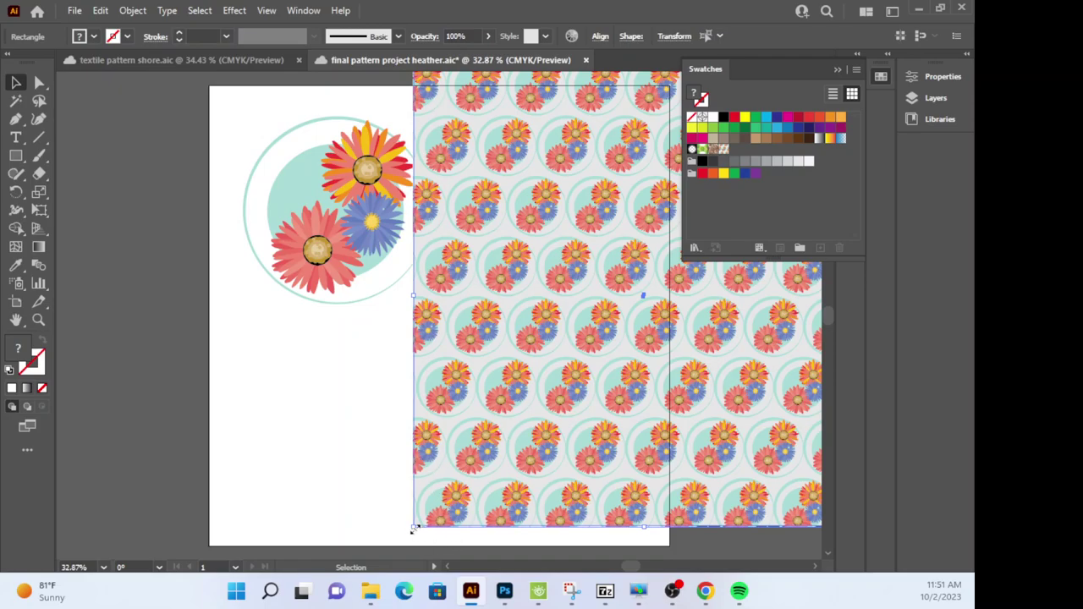
drag(413, 528, 656, 284)
drag(670, 216, 449, 262)
drag(657, 338, 606, 290)
drag(512, 215, 532, 209)
click(521, 383)
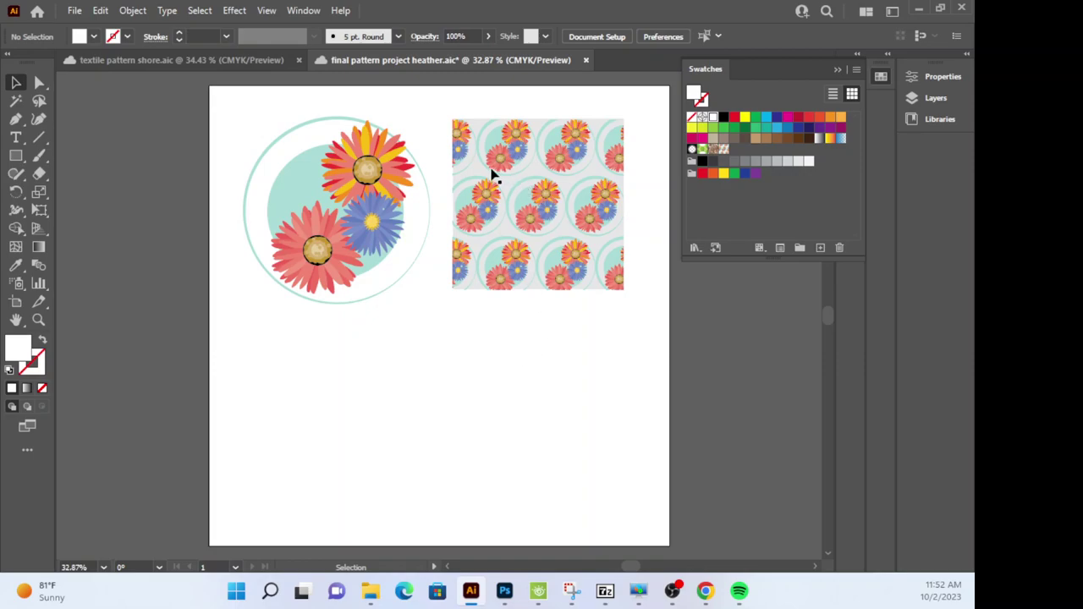
drag(587, 242, 755, 470)
click(512, 116)
click(432, 232)
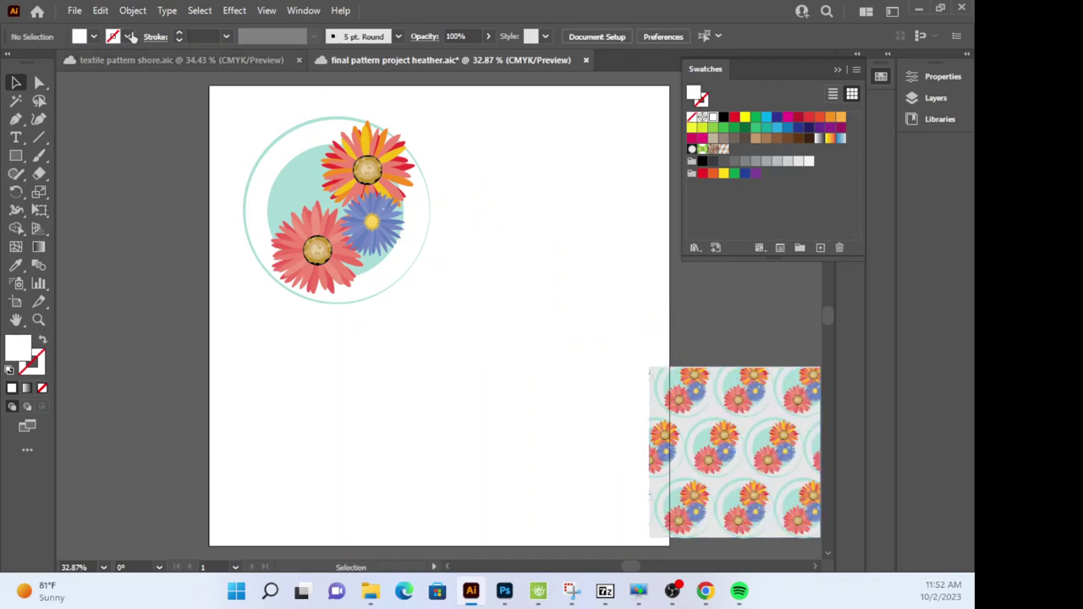
Place the 'final pattern swatch shore' image and scale it down near the board's top right.
click(73, 11)
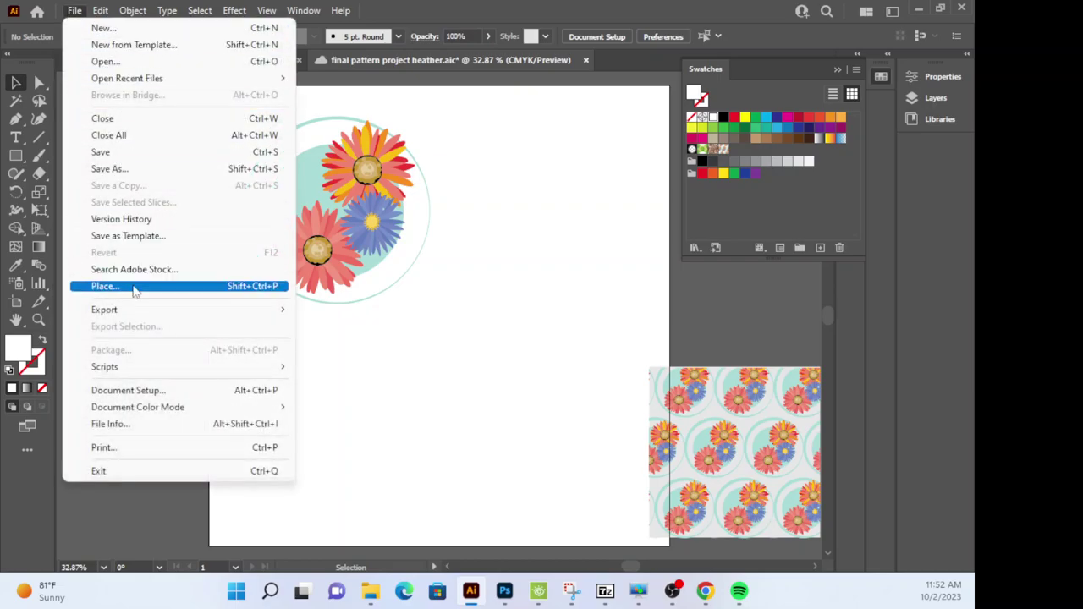
click(134, 289)
click(180, 161)
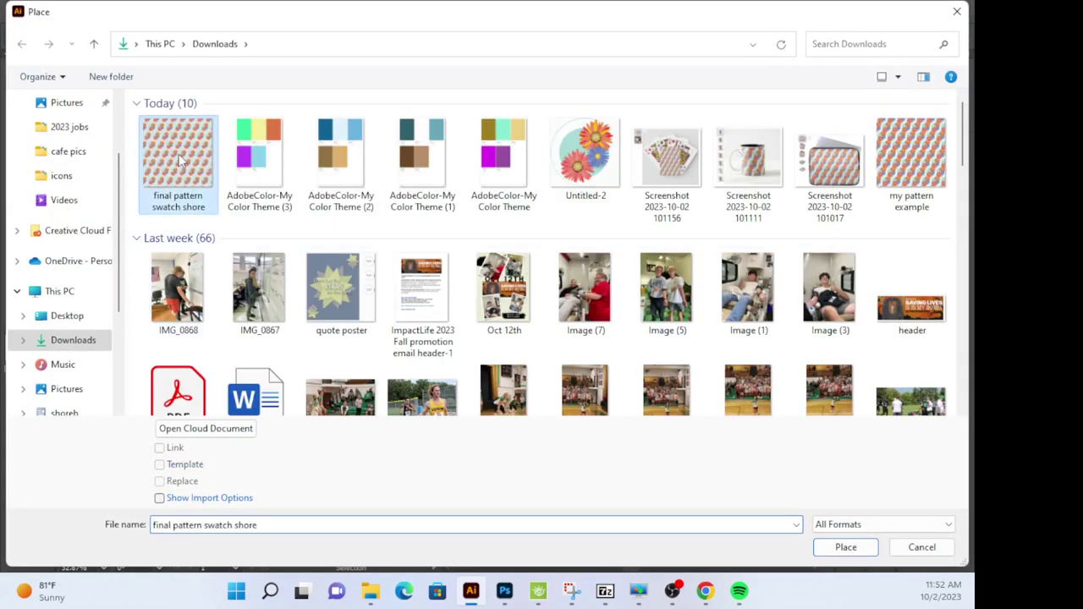
double_click(180, 160)
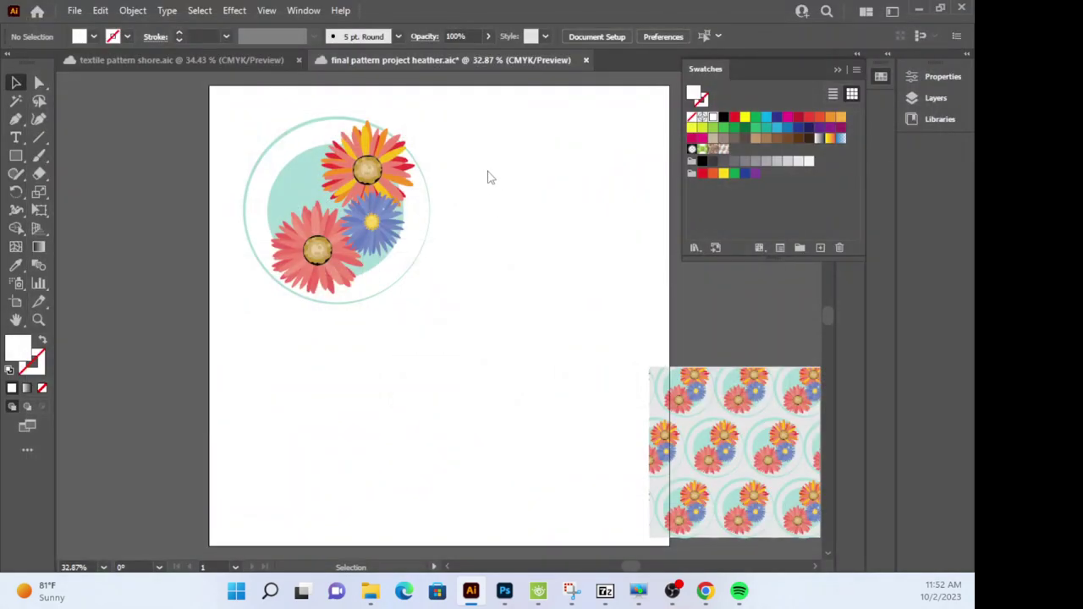
click(487, 171)
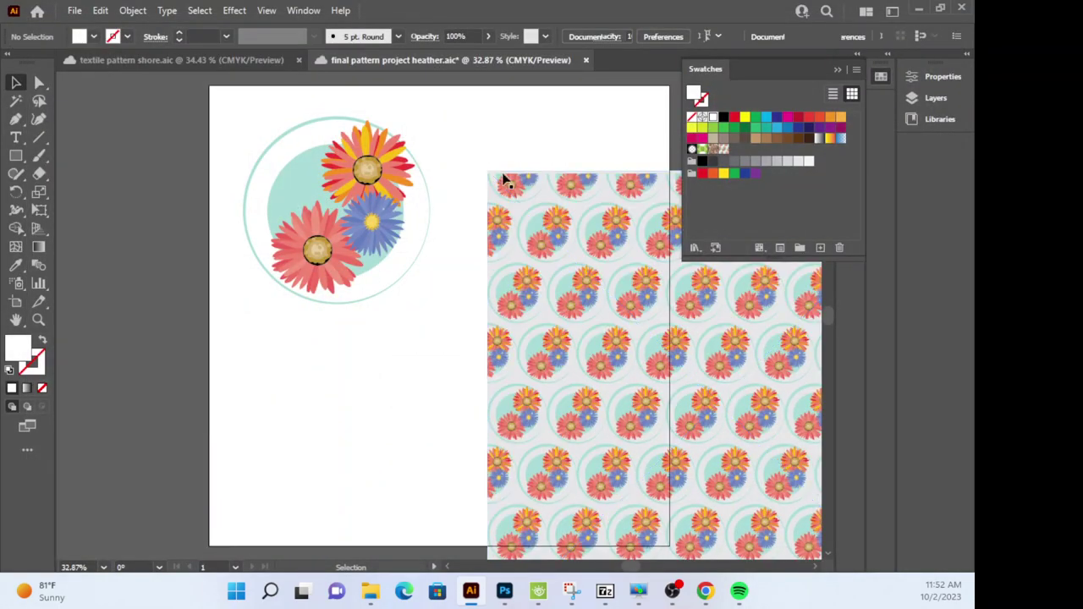
drag(497, 177, 423, 134)
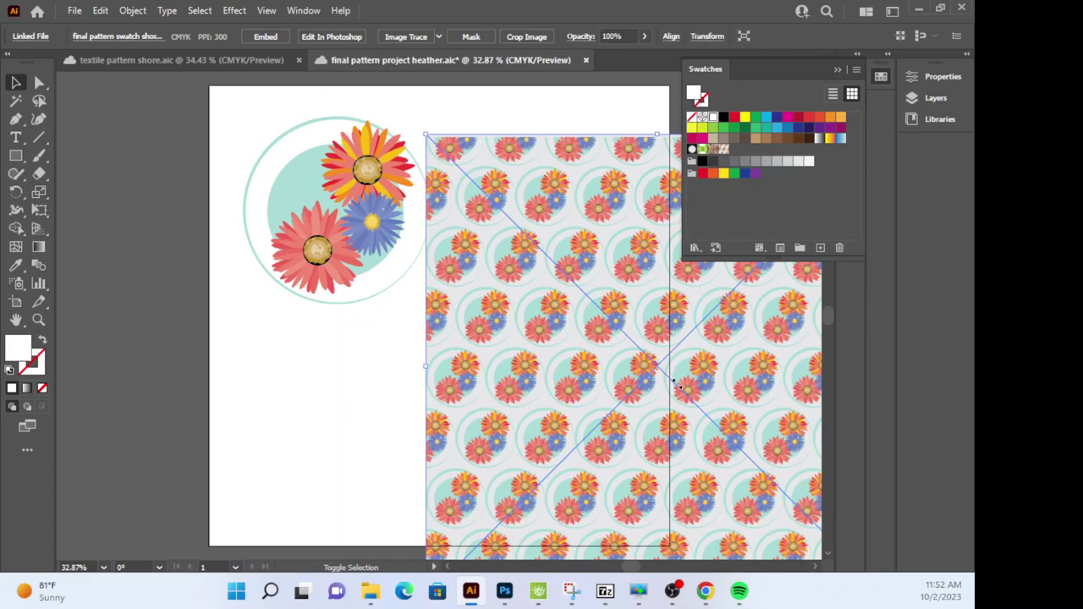
drag(425, 134, 652, 367)
drag(701, 421, 490, 179)
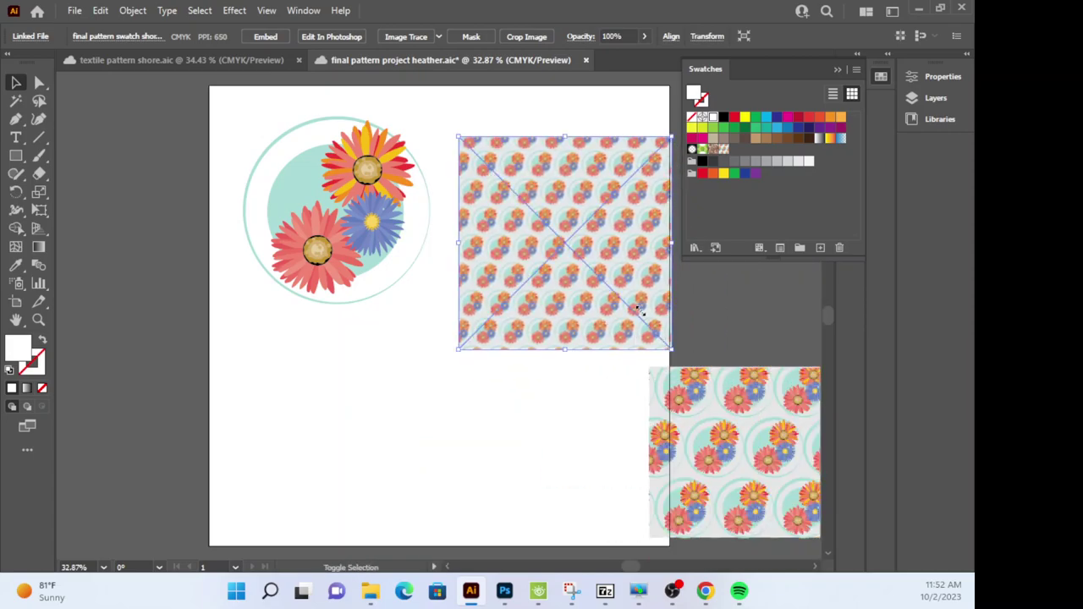
drag(637, 309, 598, 273)
drag(551, 210, 556, 183)
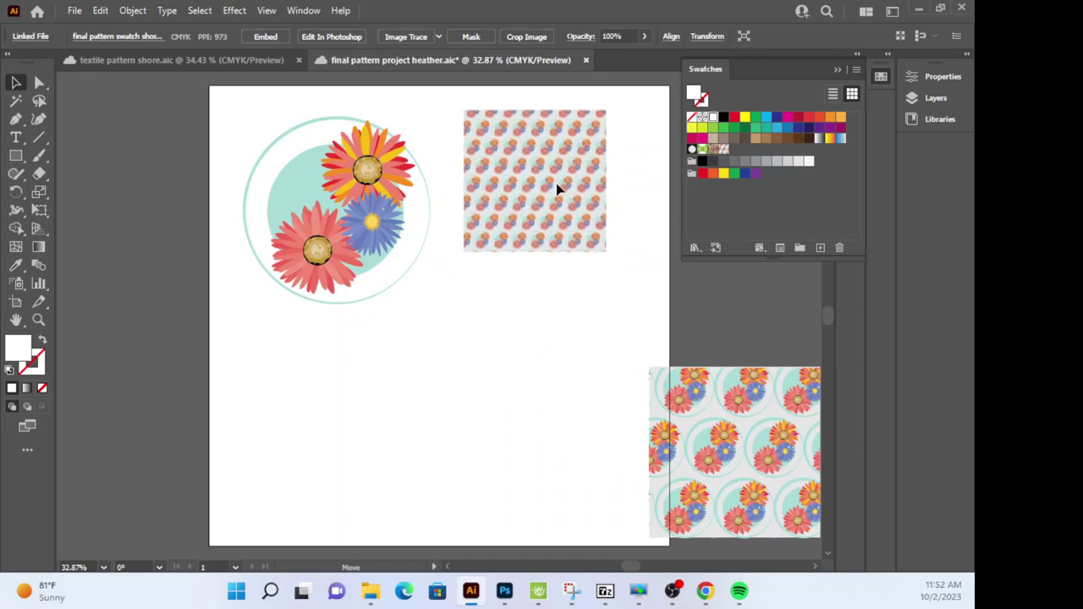
click(554, 338)
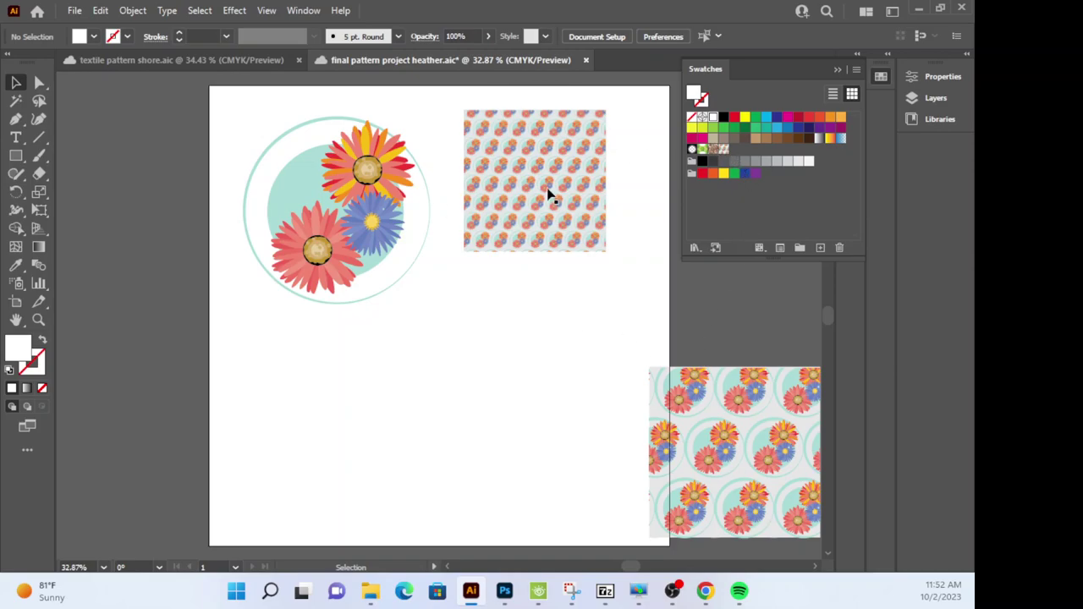
Delete the placed image and set the pattern square beside the flower circle at the top.
mouse_move(547, 190)
mouse_down()
mouse_move(548, 205)
mouse_move(550, 193)
mouse_up()
key(Delete)
drag(639, 325, 544, 218)
click(588, 363)
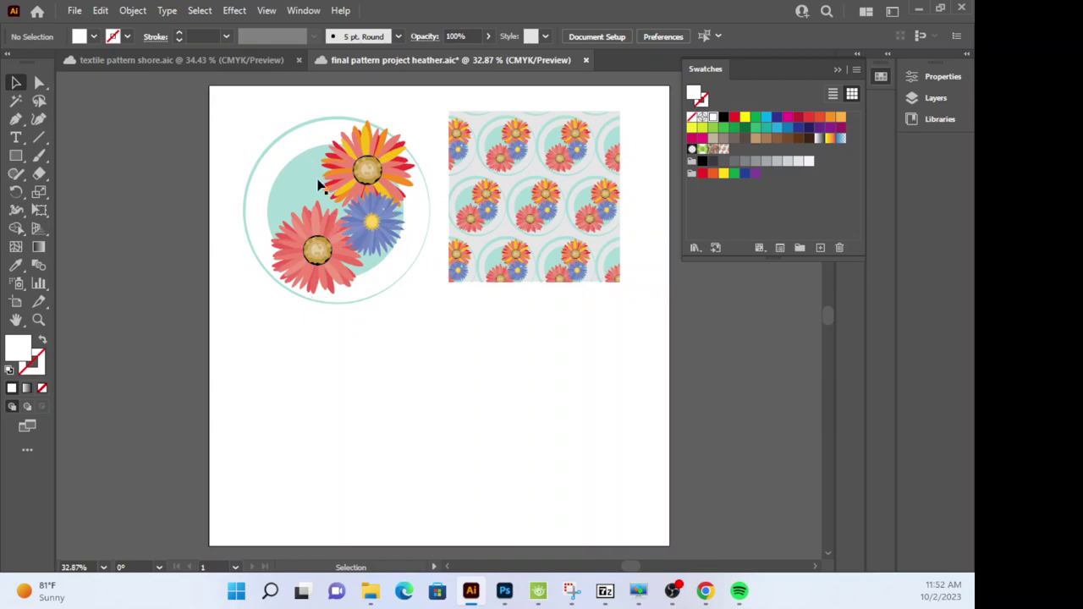
click(320, 243)
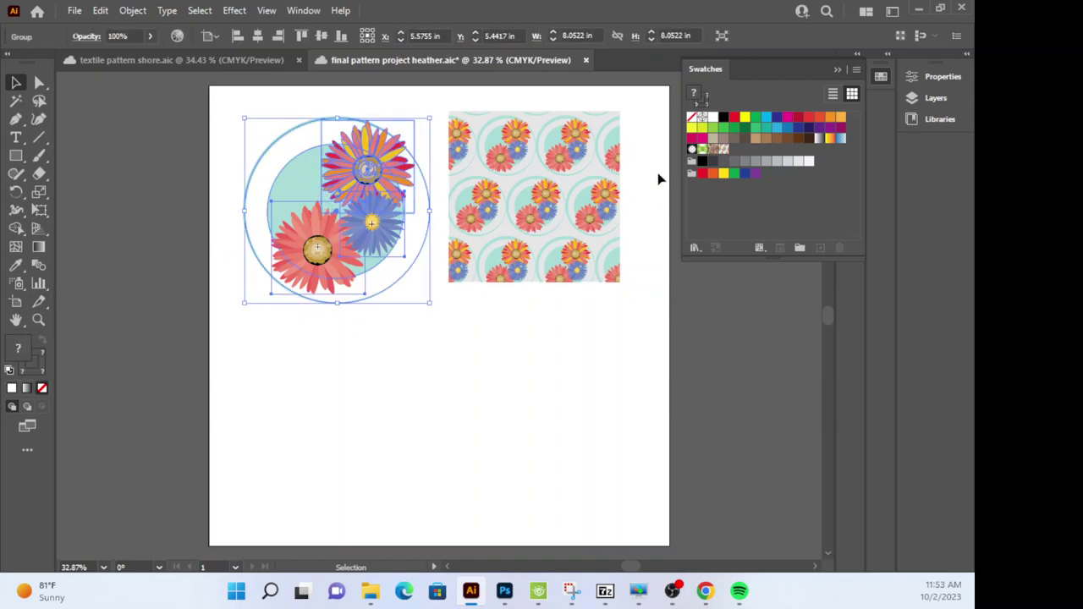
Sample the salmon petal colour into a swatch, undoing the accidental salmon and teal fills.
click(16, 265)
click(279, 250)
click(317, 223)
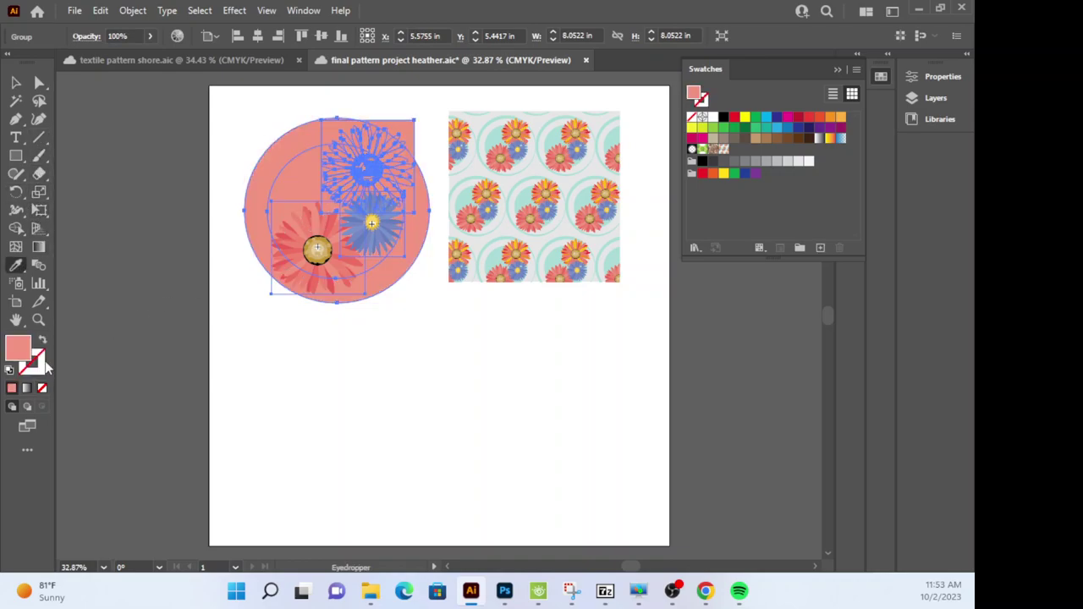
drag(744, 150, 744, 151)
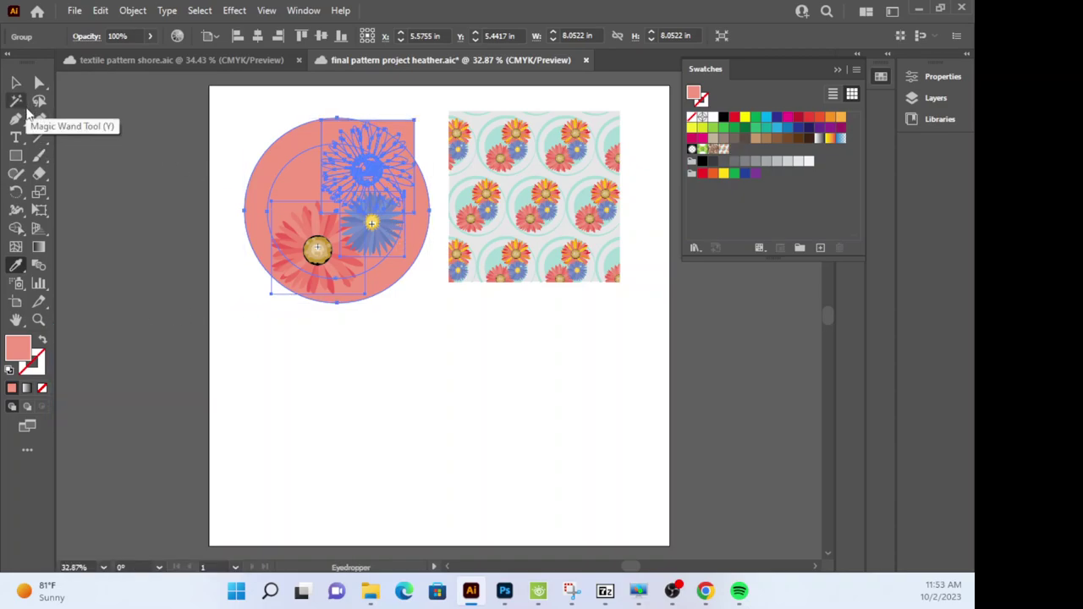
key(ctrl+z)
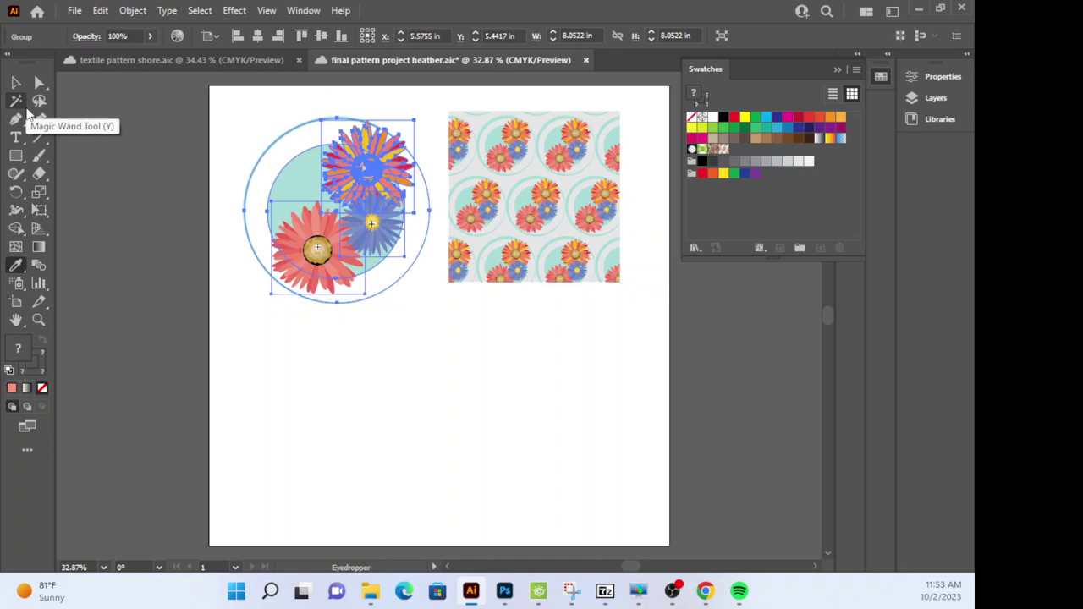
click(313, 184)
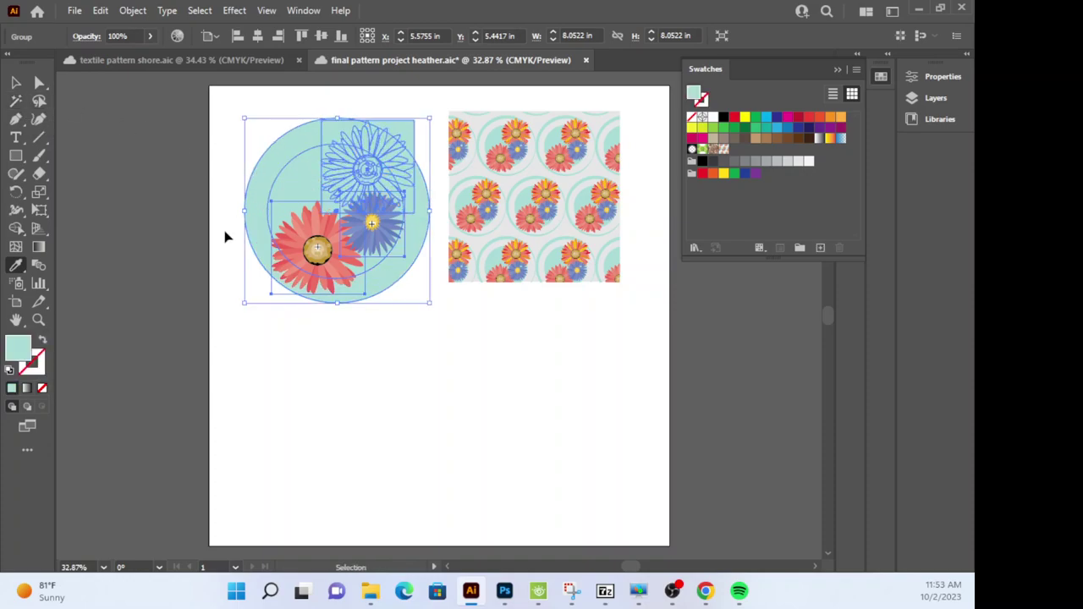
key(ctrl+z)
click(17, 83)
click(339, 361)
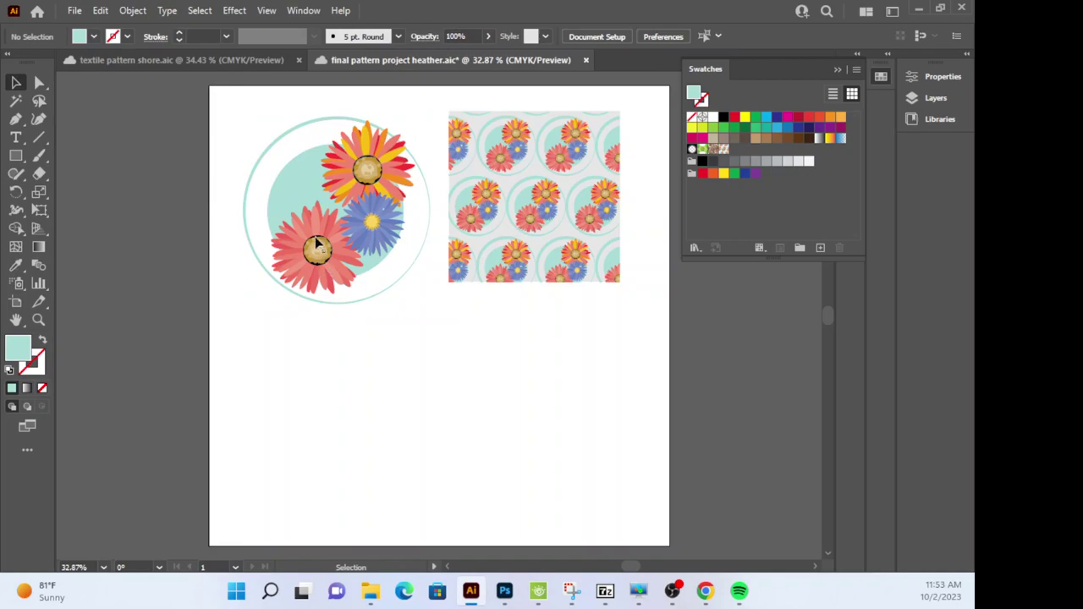
Save the light teal, blue and yellow flower colours as new swatches.
click(16, 265)
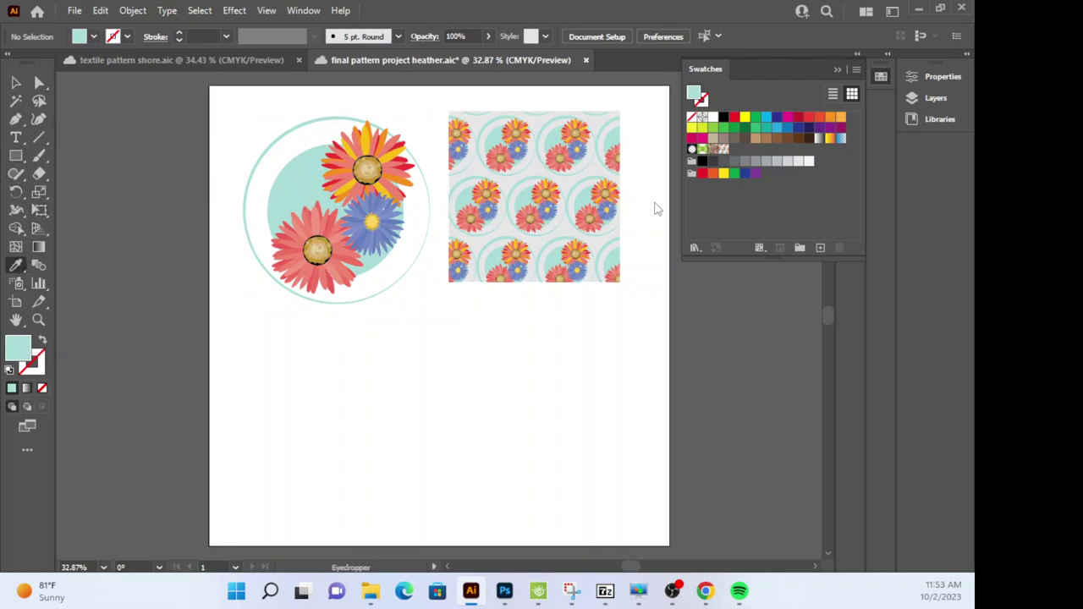
mouse_move(17, 349)
mouse_down()
mouse_move(721, 178)
mouse_move(742, 147)
mouse_up()
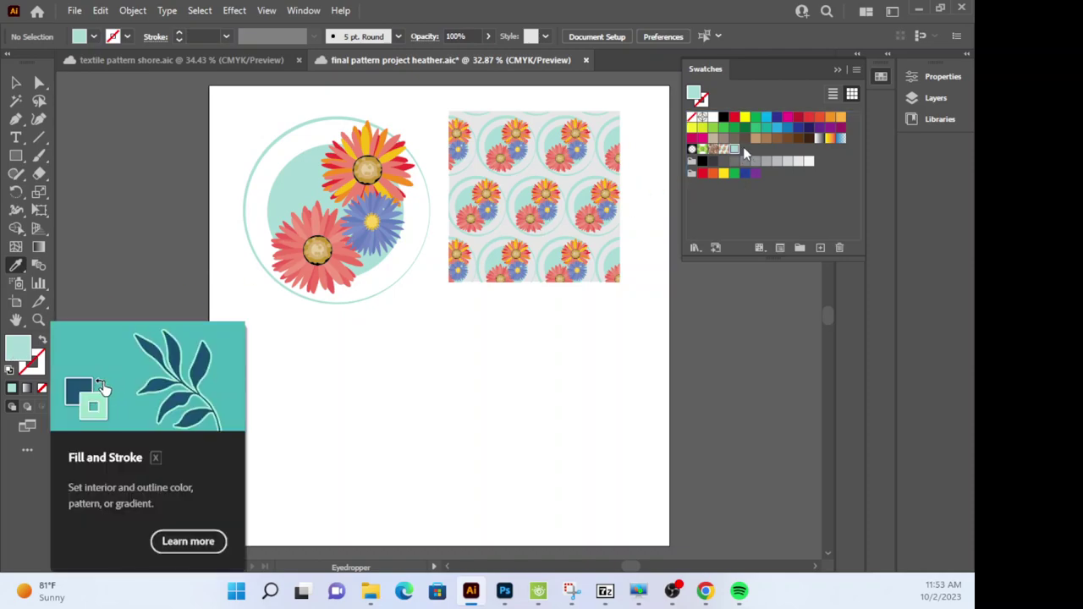
click(377, 206)
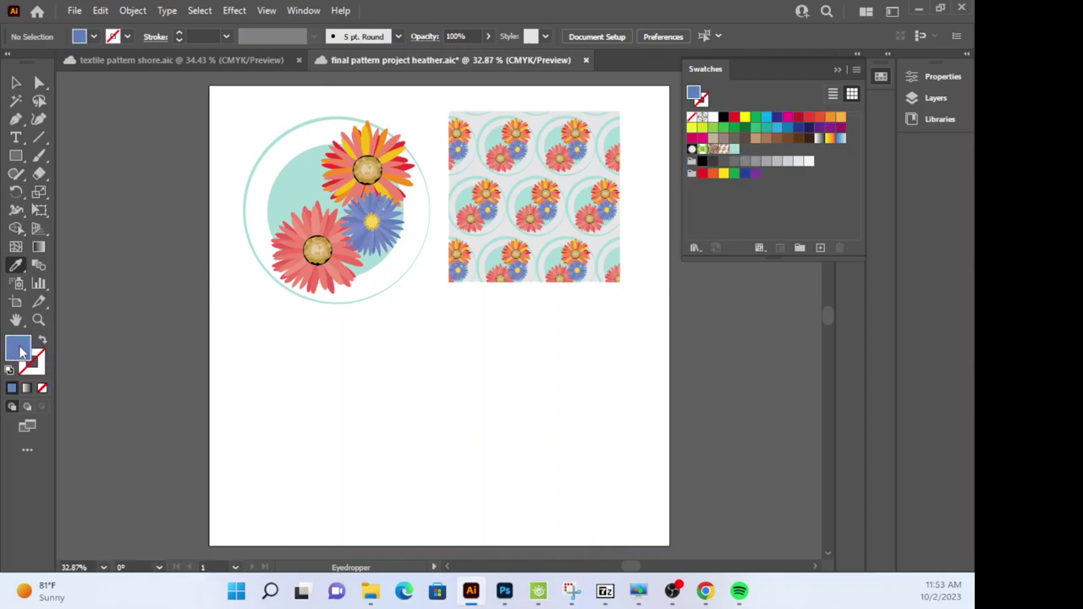
mouse_move(18, 348)
mouse_down()
mouse_move(757, 152)
mouse_move(746, 148)
mouse_up()
click(343, 153)
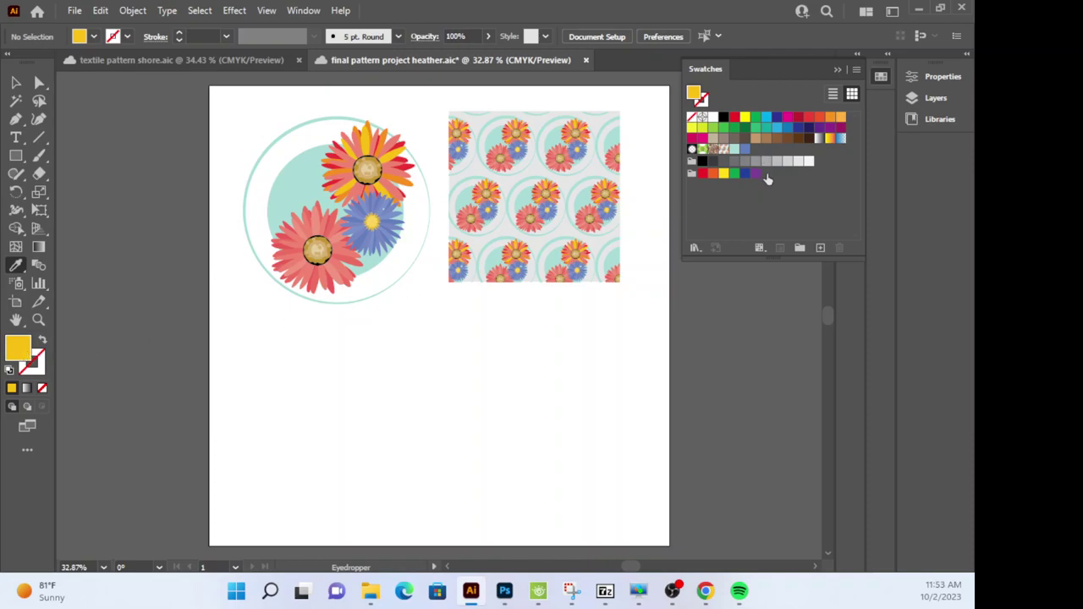
click(821, 247)
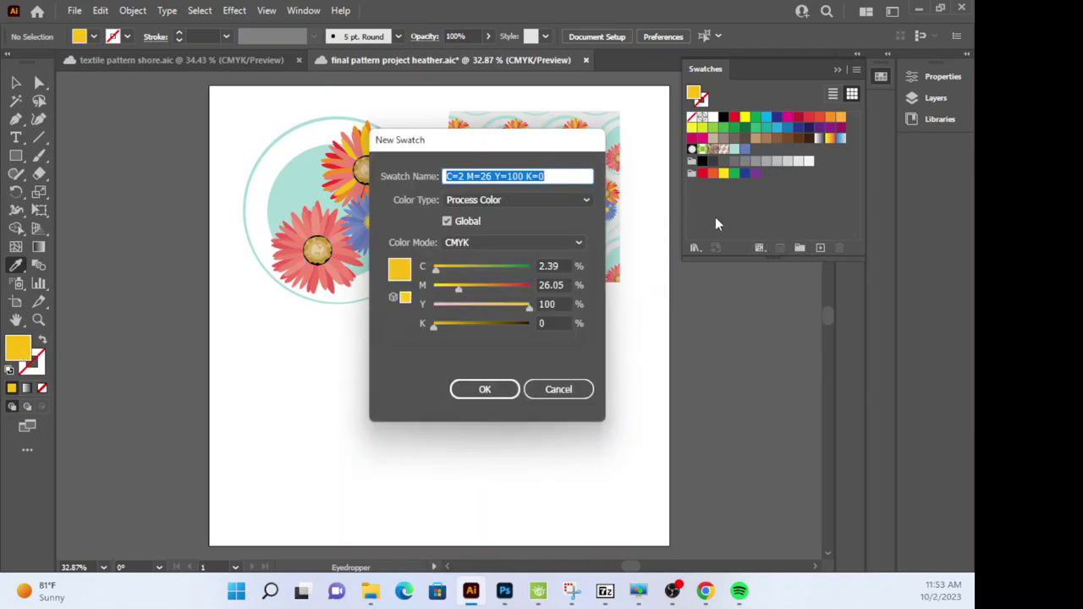
click(483, 388)
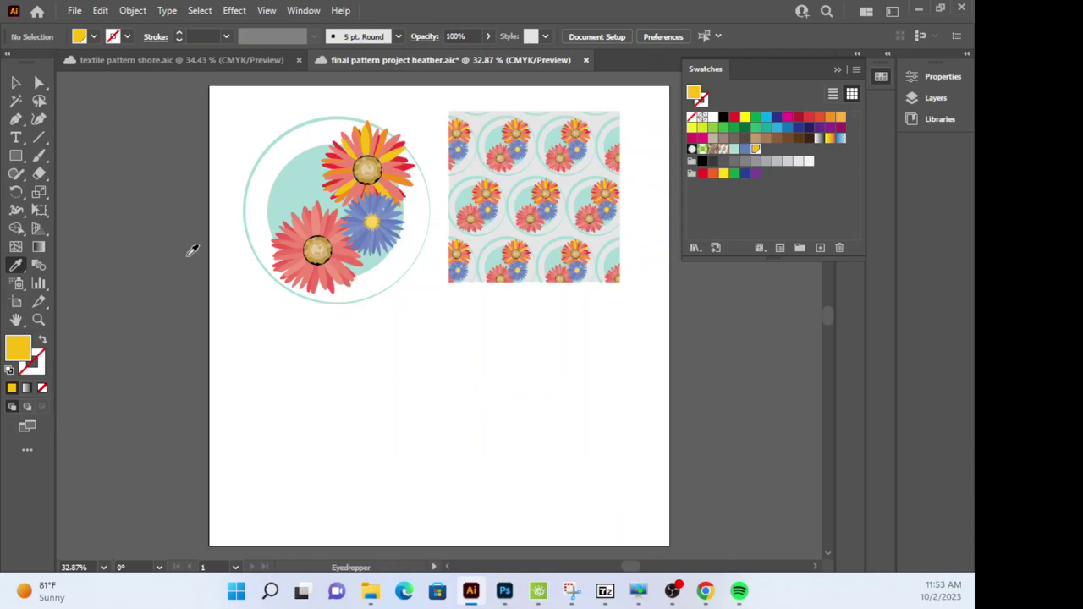
Sample the salmon pink from the flower and save it as a swatch.
click(362, 188)
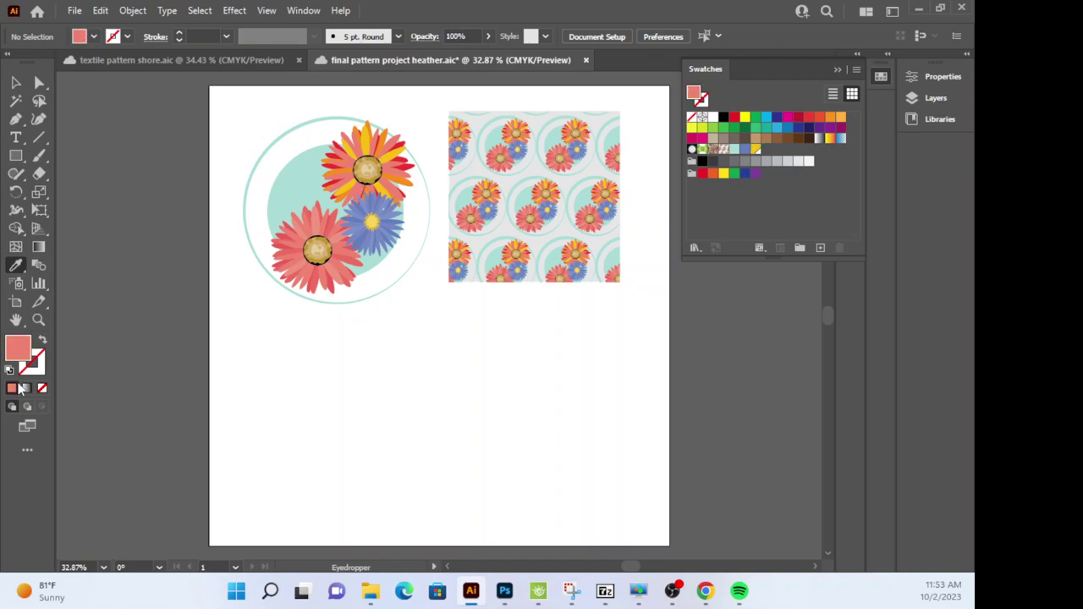
drag(23, 349, 777, 151)
click(15, 82)
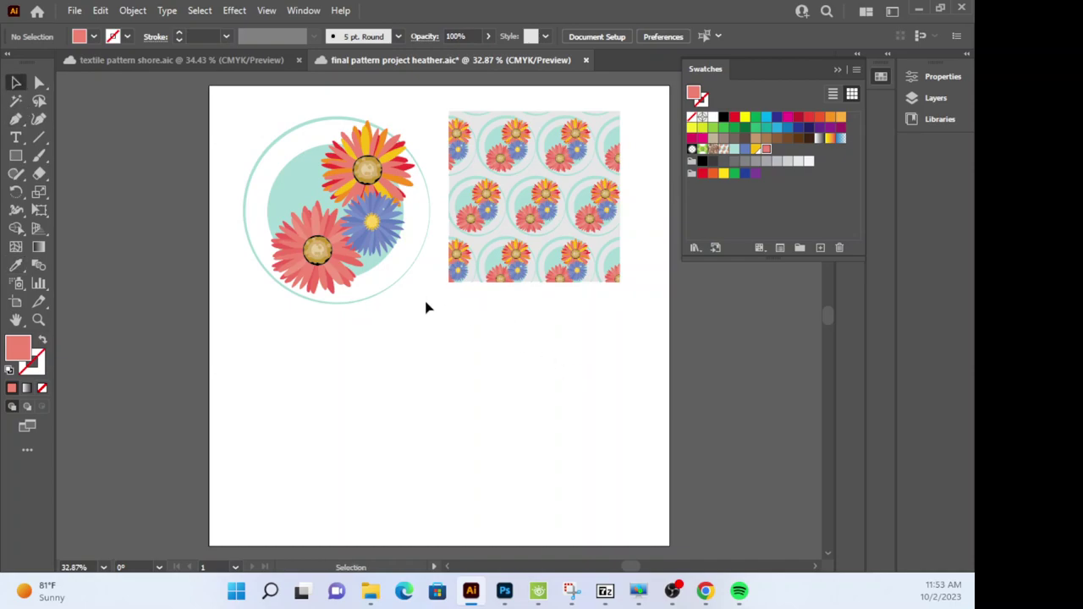
Draw a small pink square below the pattern and duplicate it to the right.
click(15, 156)
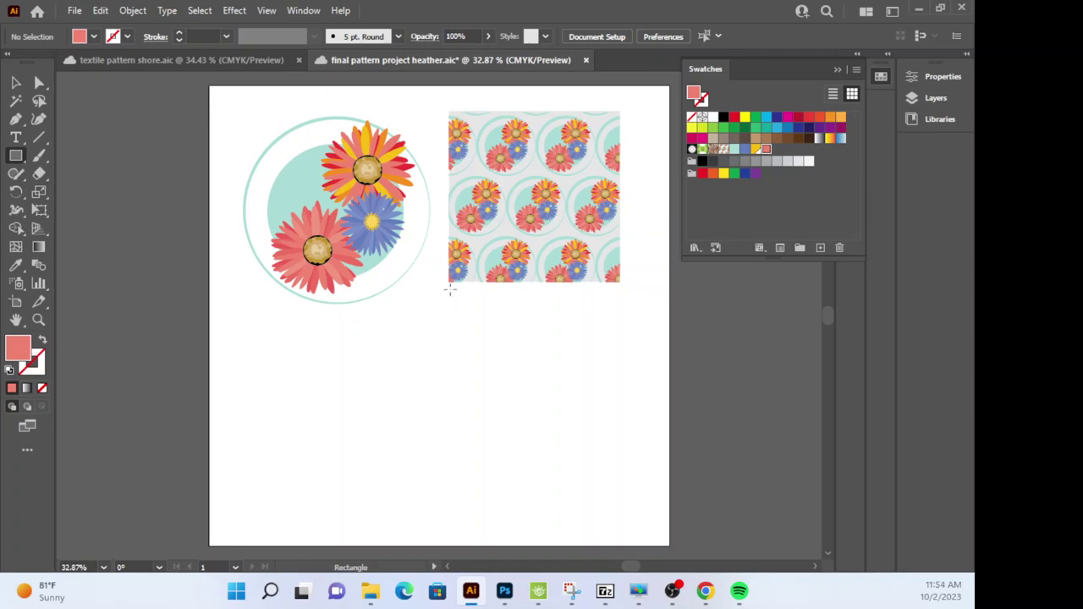
drag(449, 290, 483, 321)
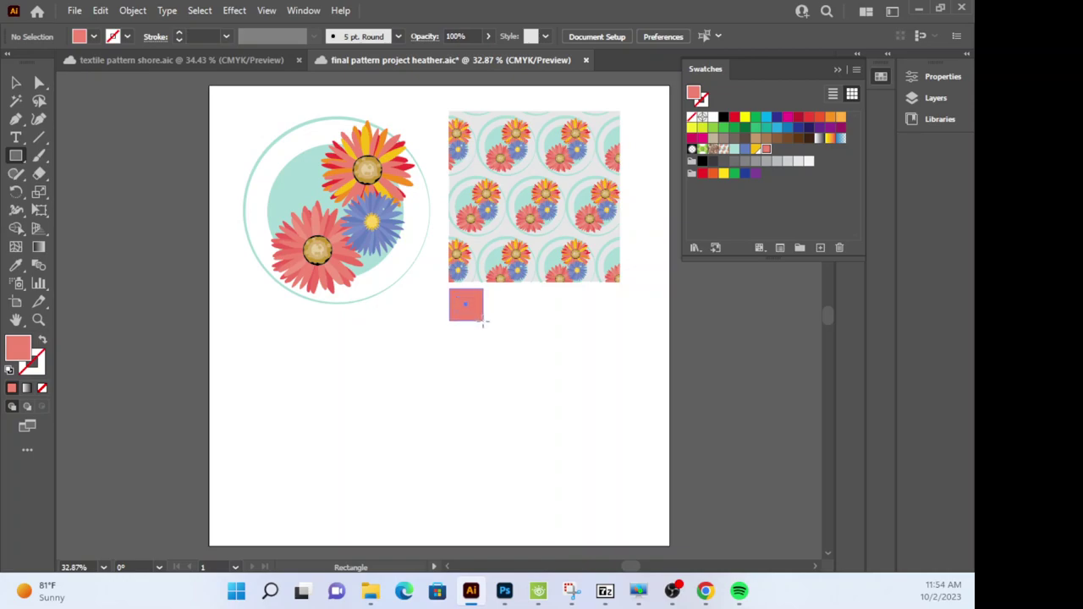
drag(483, 321, 465, 308)
key(v)
key(ctrl+z)
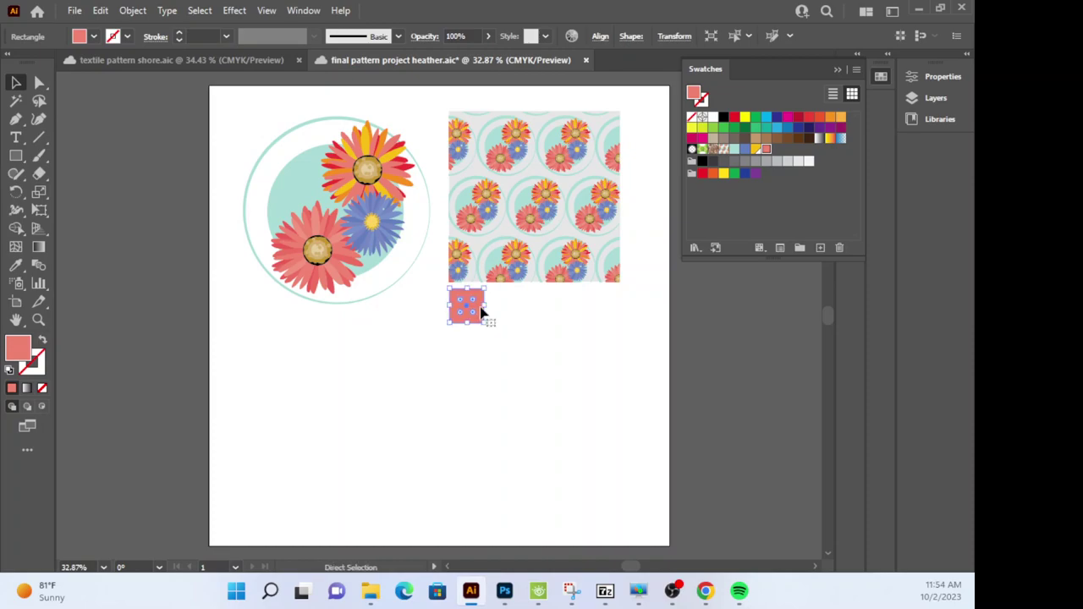
key(ctrl+shift+z)
key(ctrl+z)
key(ctrl+shift+z)
key(ctrl+z)
click(541, 373)
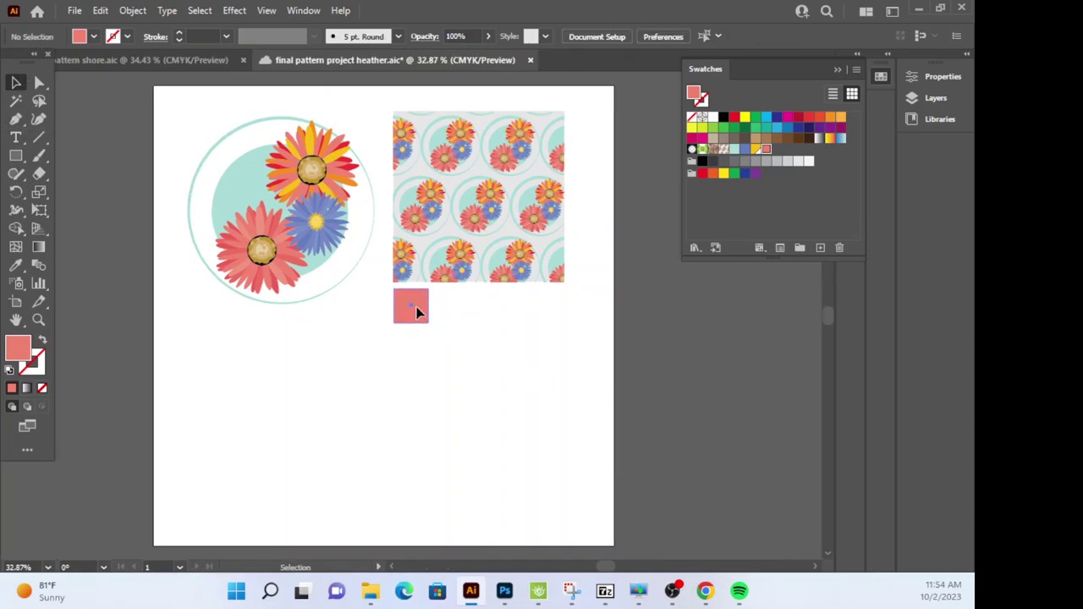
drag(433, 313, 585, 309)
Scale the row of five squares to match the pattern's width.
click(596, 364)
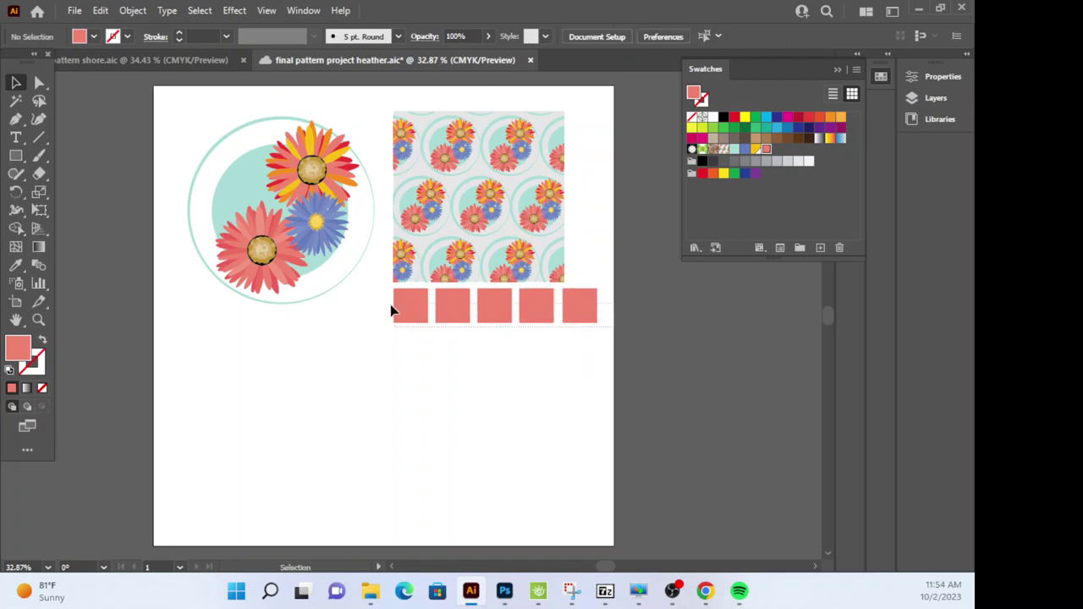
drag(389, 307, 572, 357)
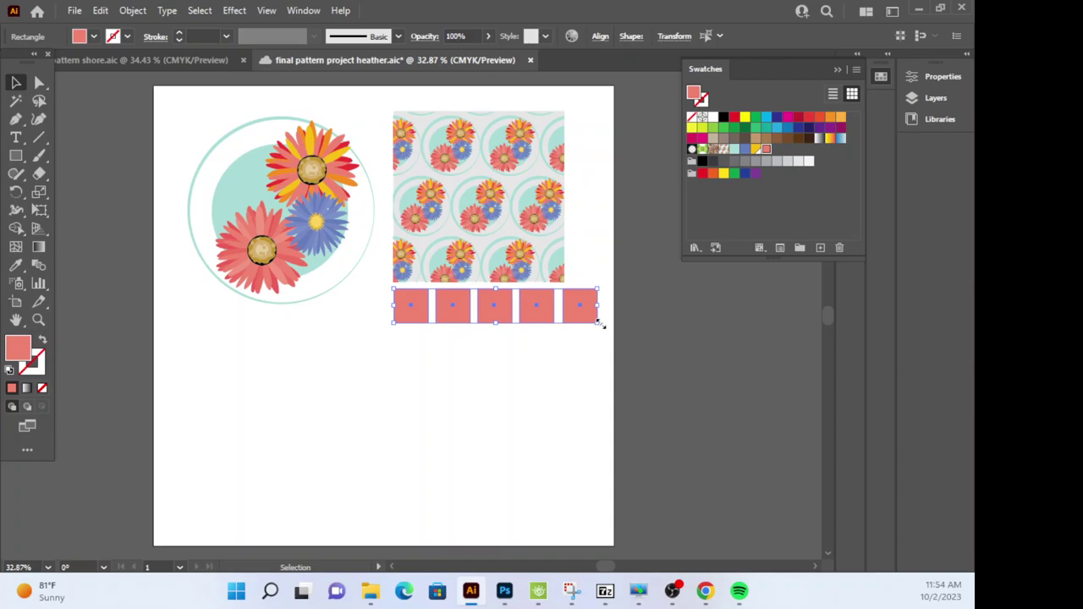
mouse_move(600, 324)
mouse_down()
mouse_move(583, 311)
mouse_move(586, 318)
mouse_up()
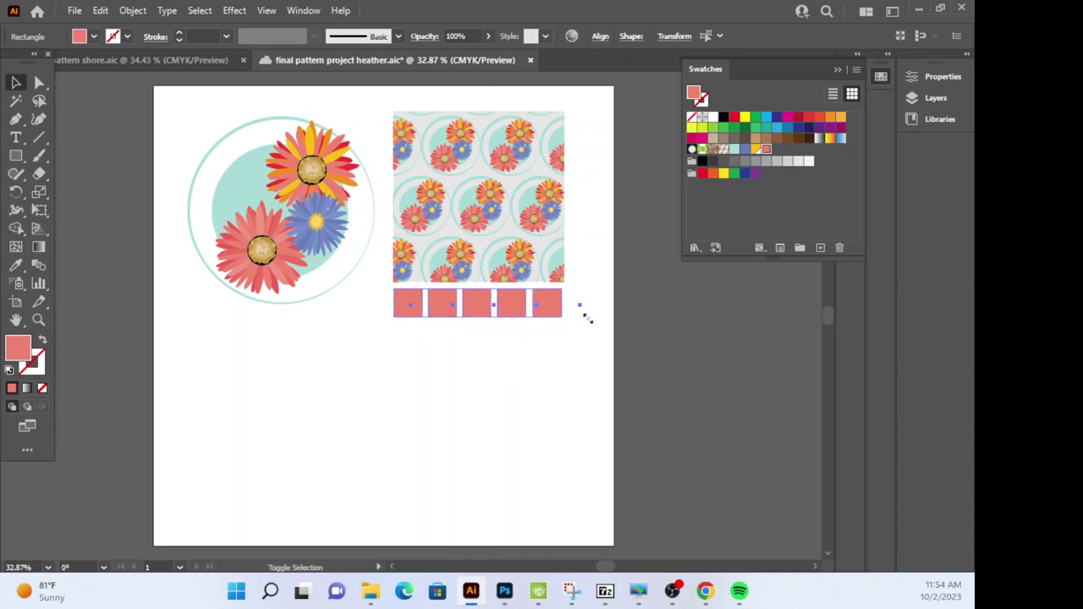
drag(590, 318, 591, 321)
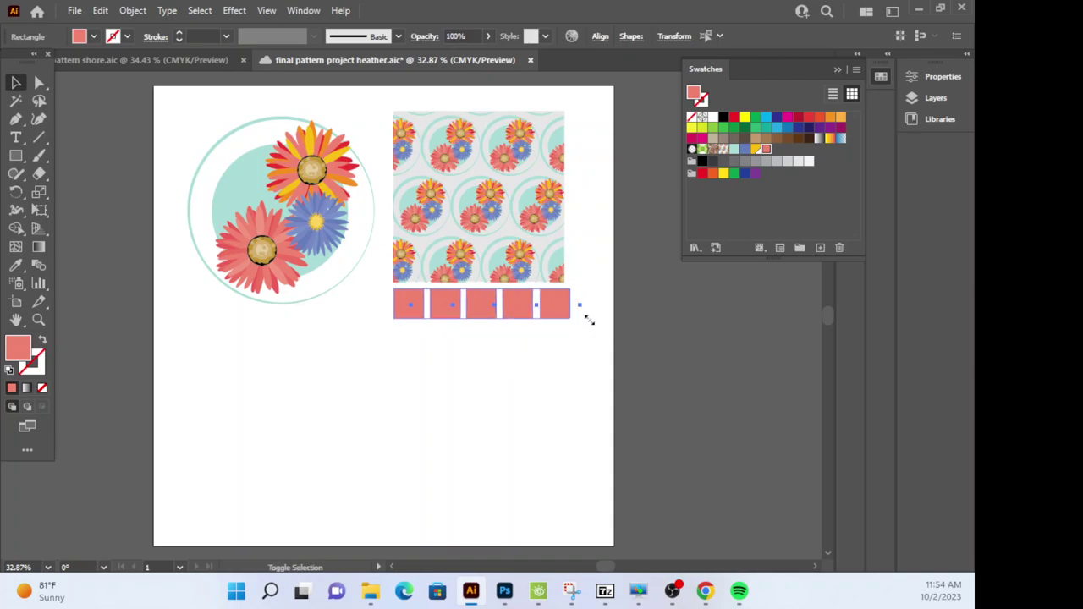
click(600, 238)
Recolour squares two to five light teal, blue, yellow and the flower's pink.
click(442, 307)
click(728, 151)
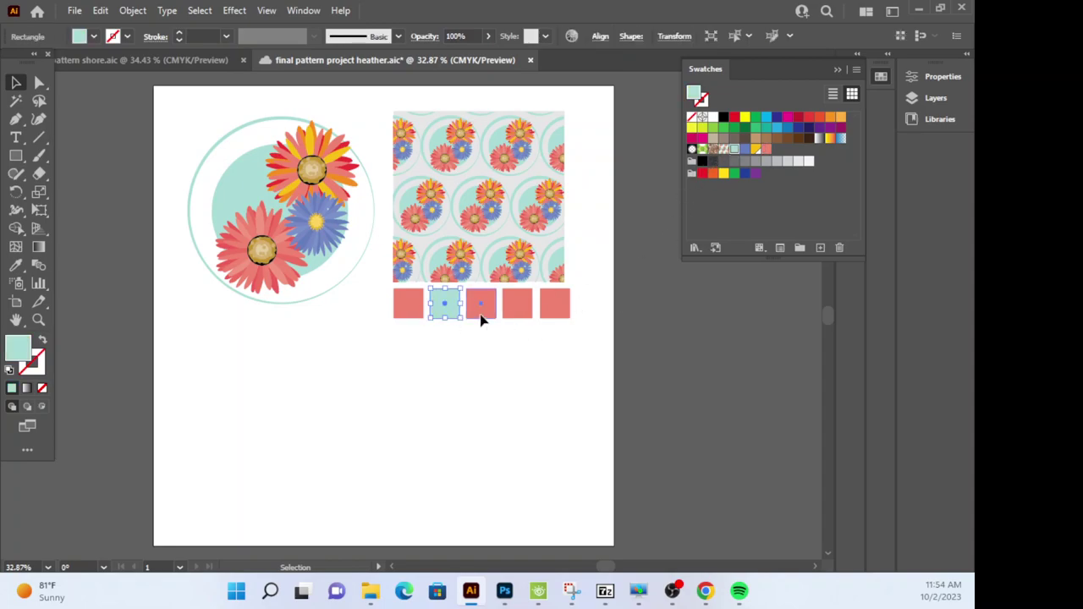
click(481, 309)
click(745, 151)
click(520, 306)
click(762, 150)
click(551, 311)
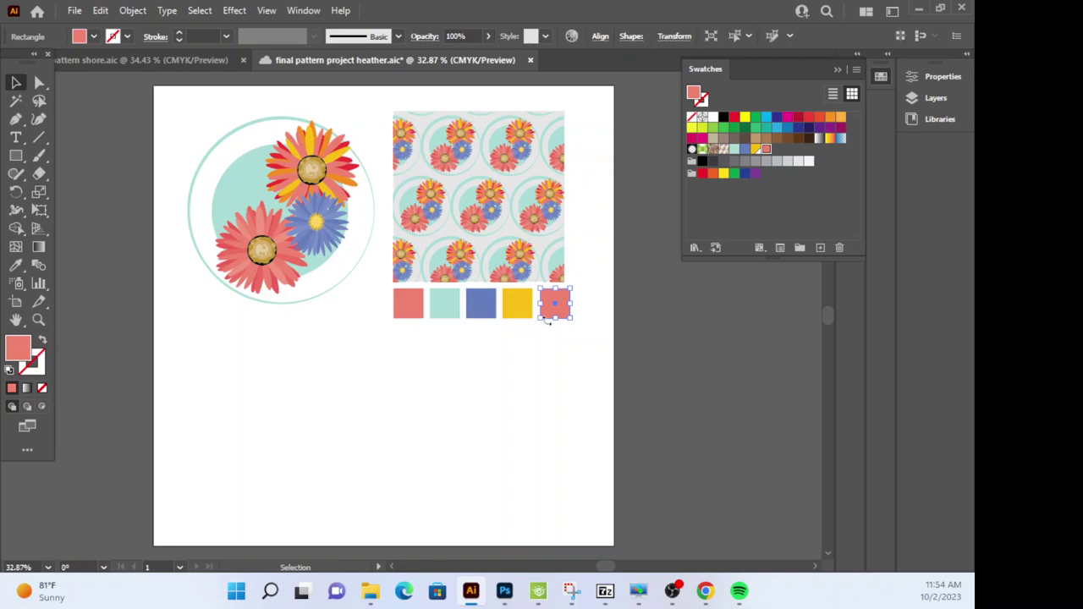
click(15, 265)
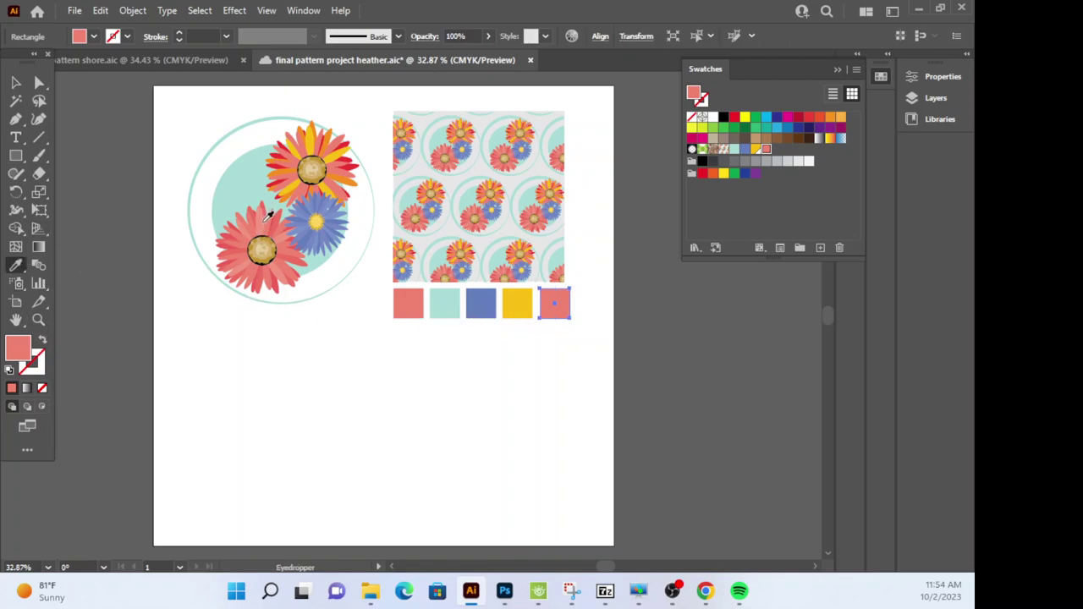
click(273, 213)
click(16, 82)
click(363, 447)
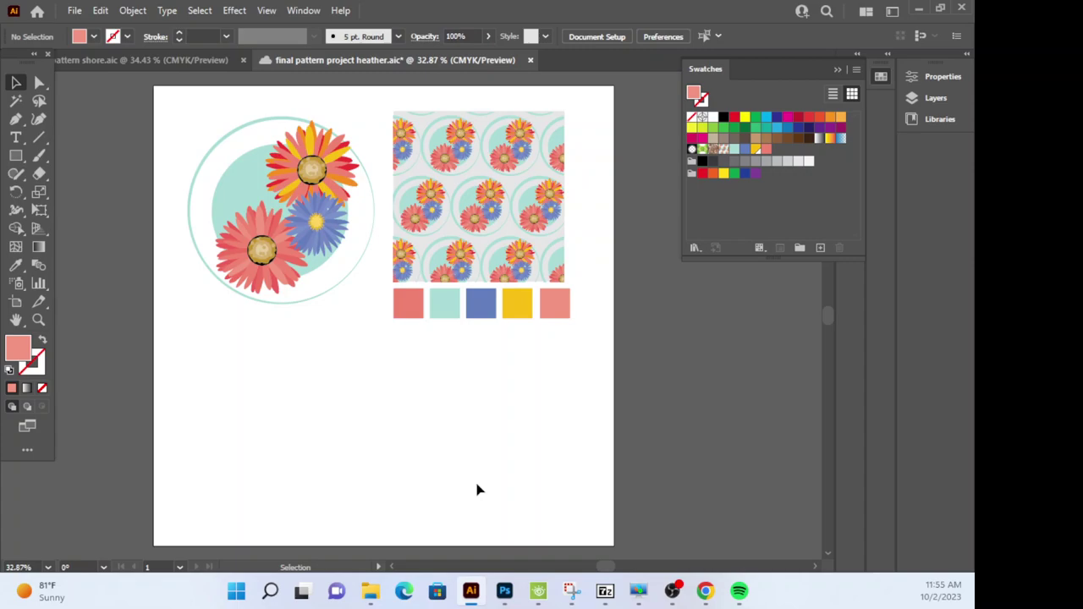
Search Google for 'zazzle' in a new Chrome tab and open the Zazzle site.
click(919, 9)
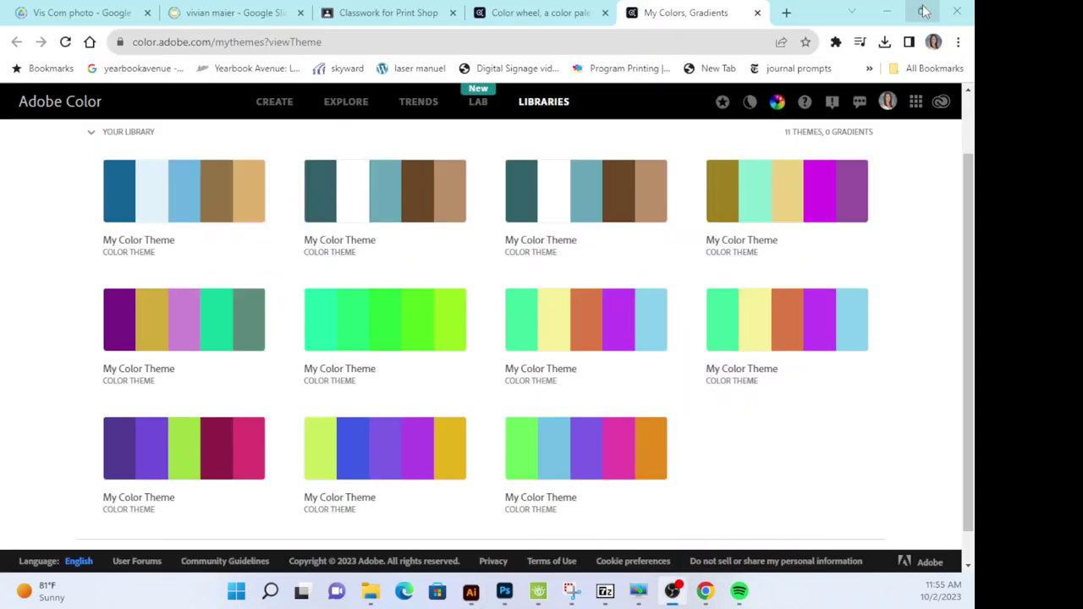
click(785, 12)
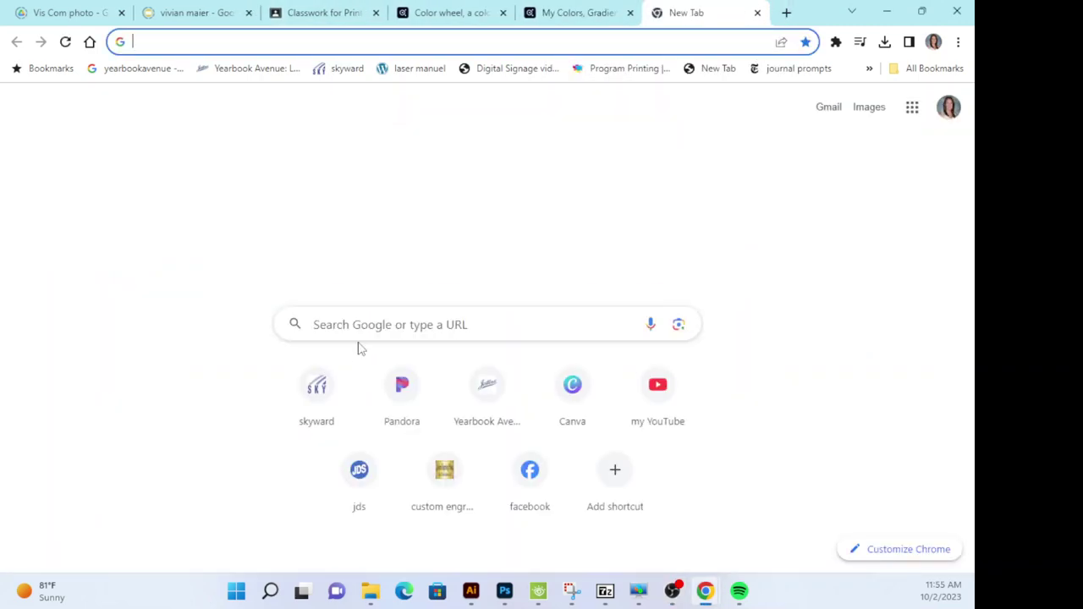
click(359, 329)
text(za)
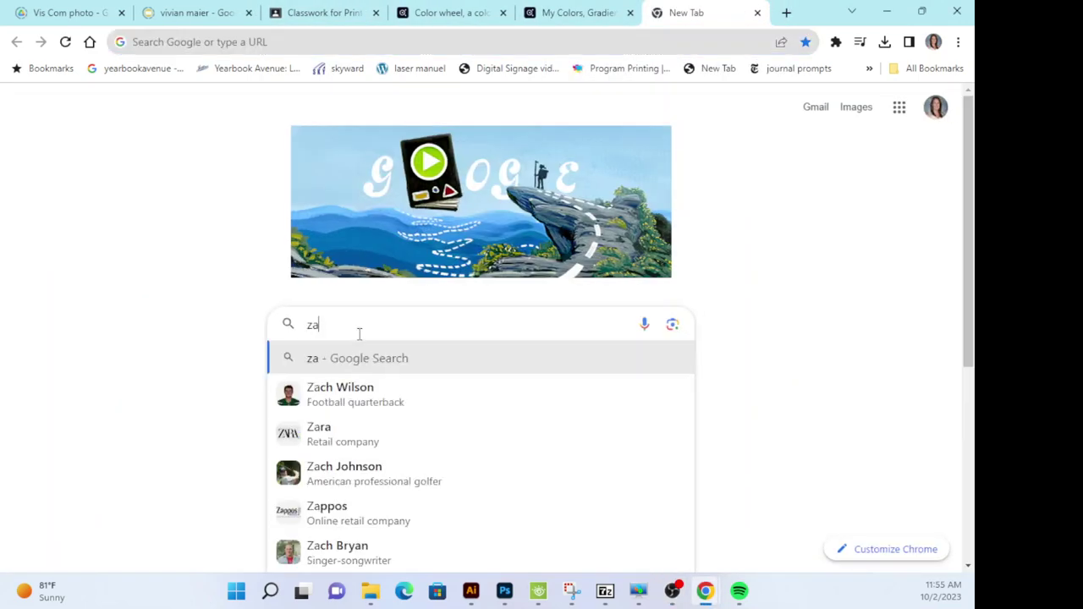
text(zz)
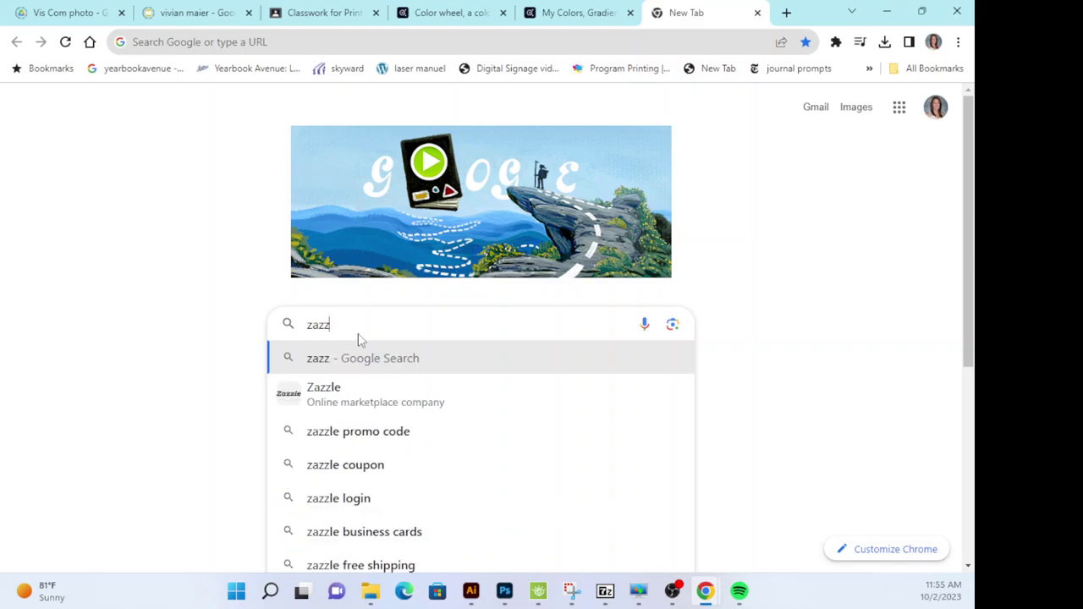
text(le)
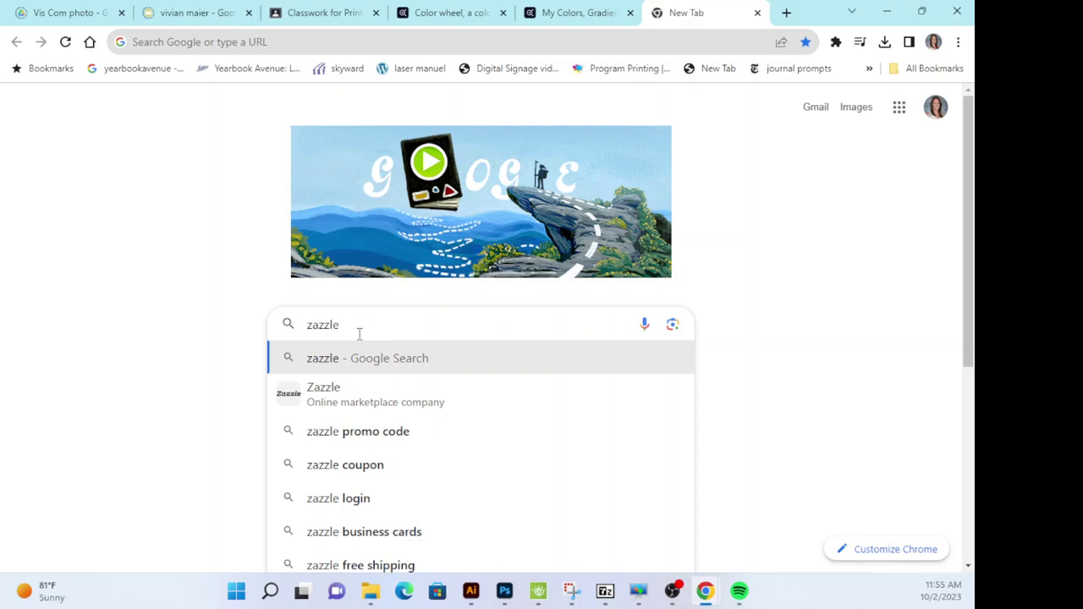
key(Return)
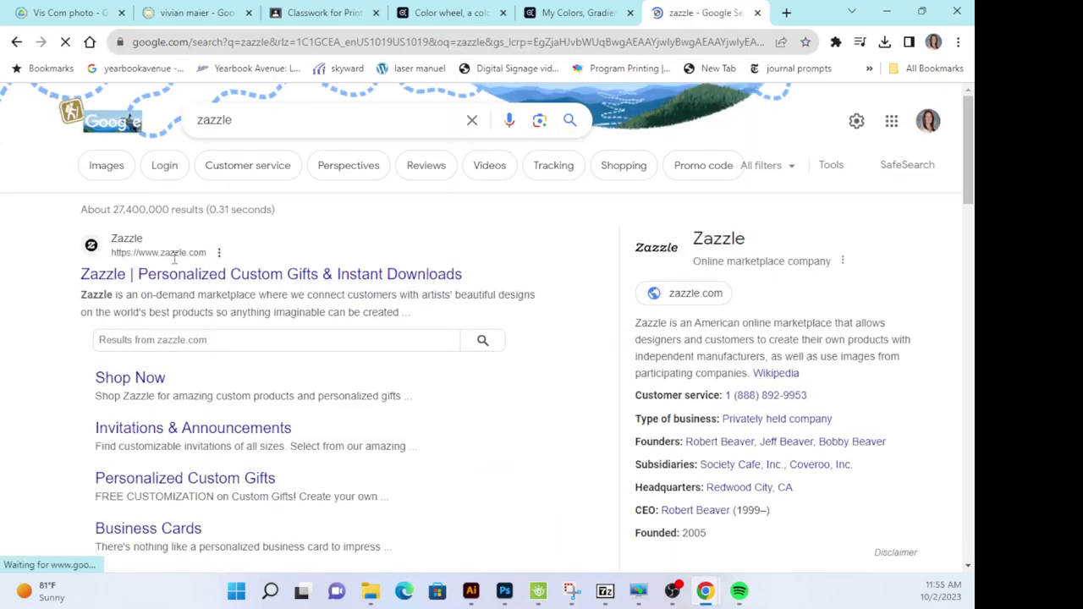
click(171, 275)
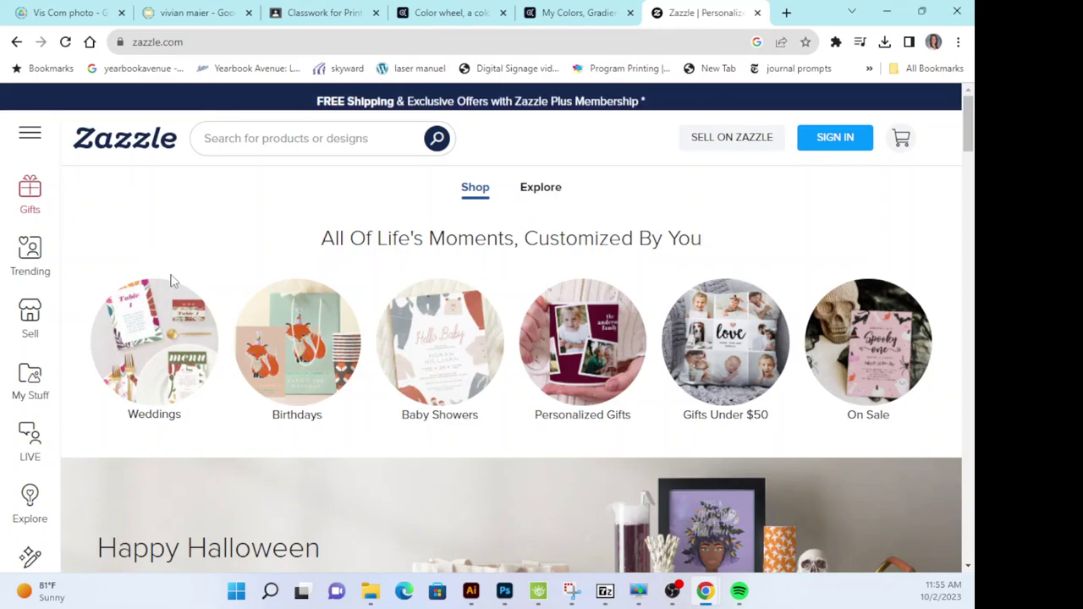
Browse Create > View All blank products and open the iPhone Cases listings.
scroll(17, 364, down, 3)
click(30, 545)
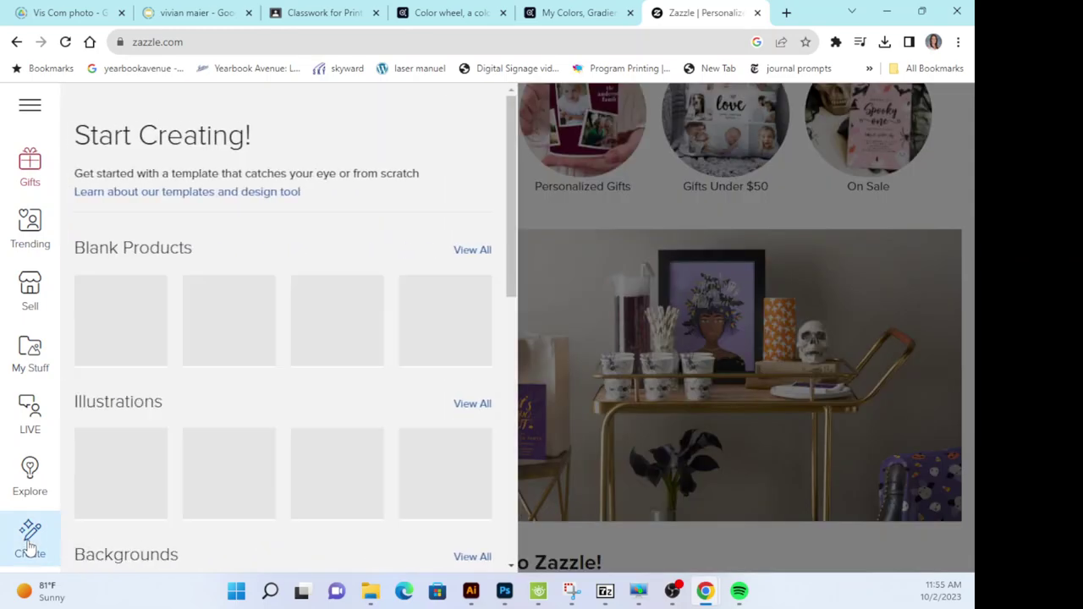
click(474, 250)
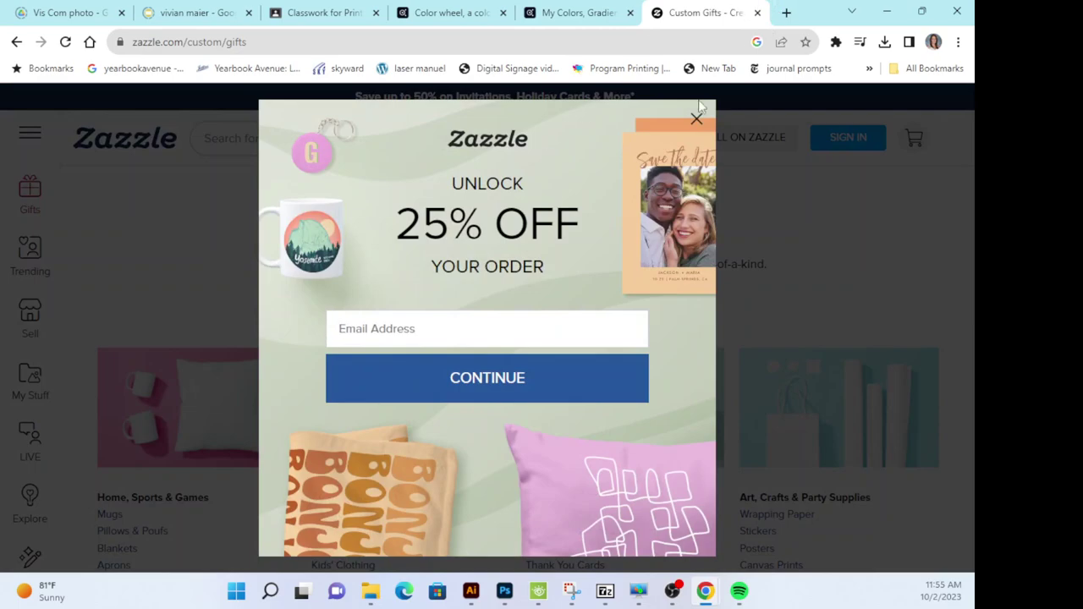
click(696, 120)
scroll(563, 314, down, 2)
scroll(565, 315, down, 3)
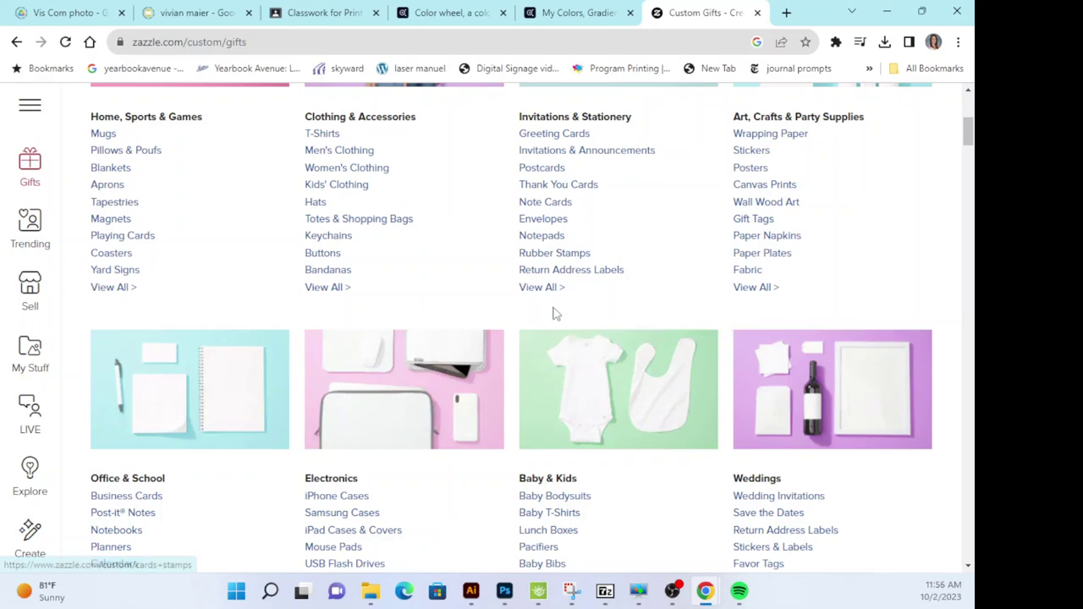
scroll(556, 314, down, 1)
scroll(453, 365, down, 1)
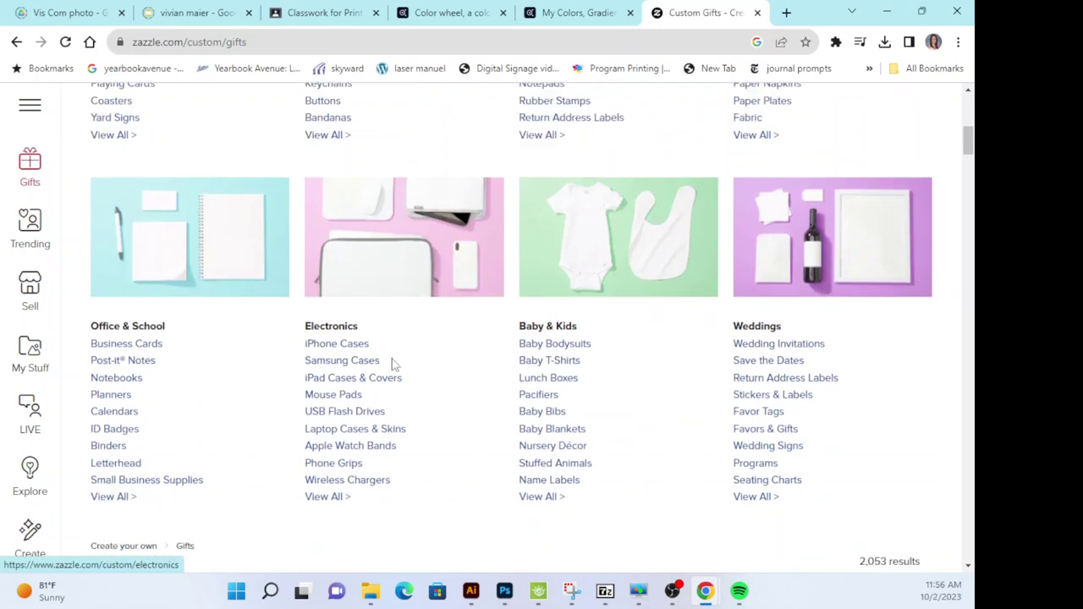
click(339, 350)
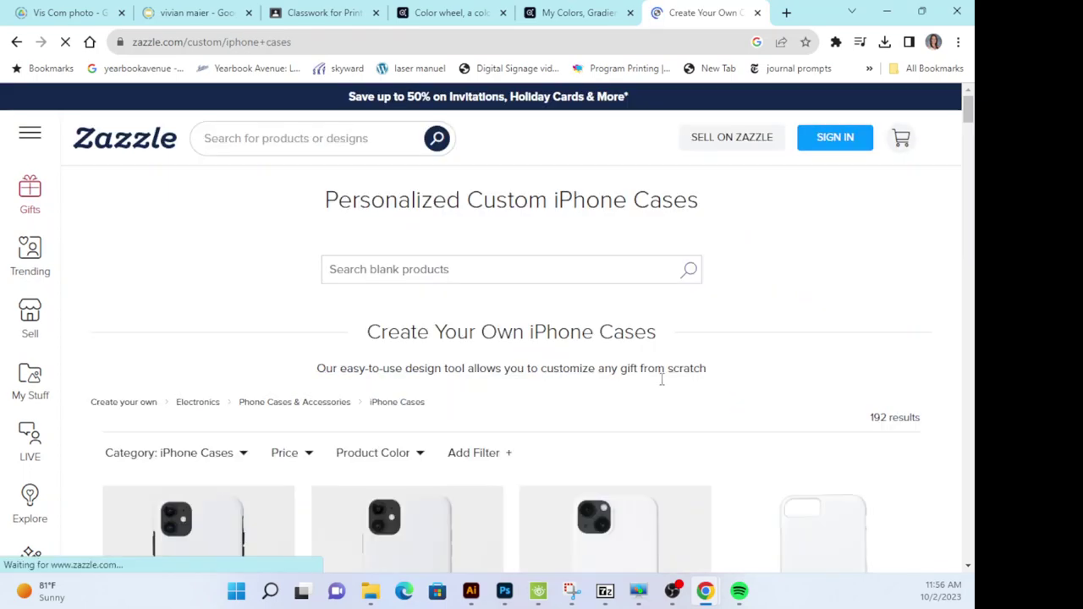
Customize the iPhone 13 Barely There case and start an image upload.
scroll(663, 383, down, 2)
scroll(659, 381, down, 1)
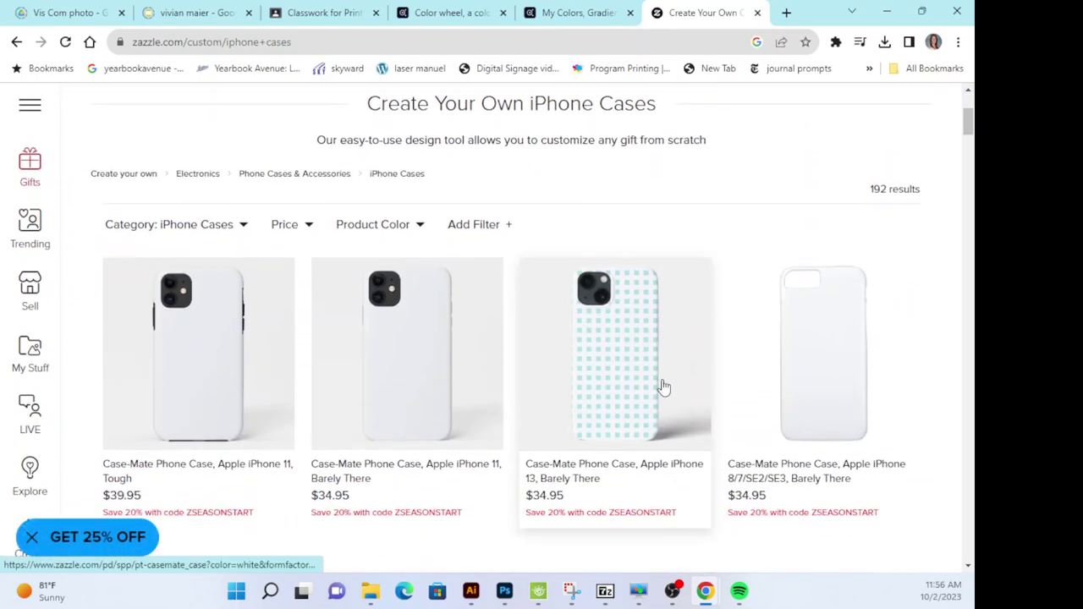
scroll(645, 358, down, 4)
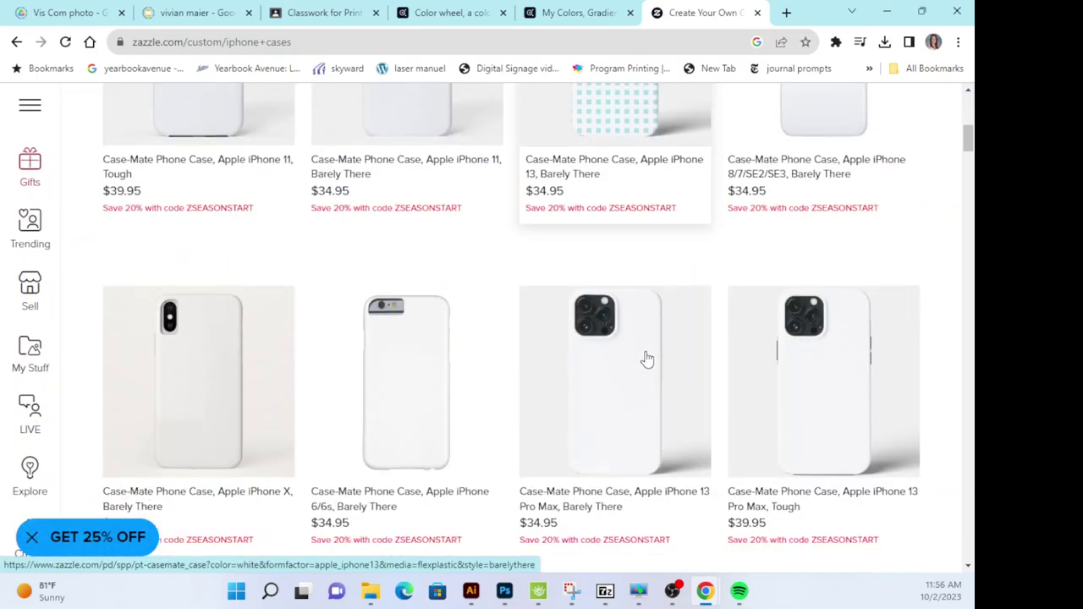
scroll(645, 359, up, 3)
click(626, 312)
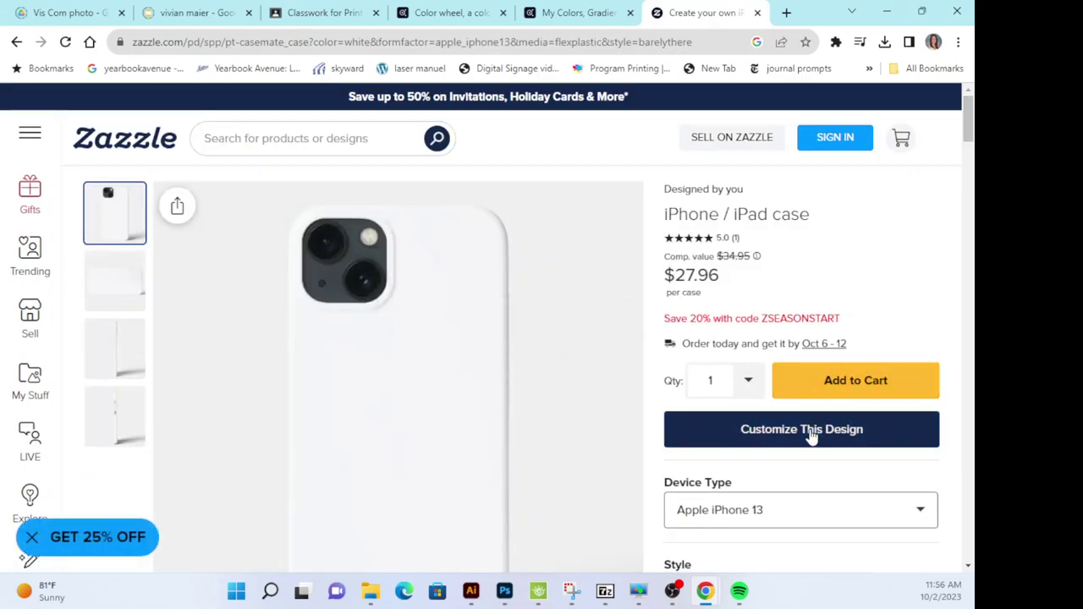
click(809, 432)
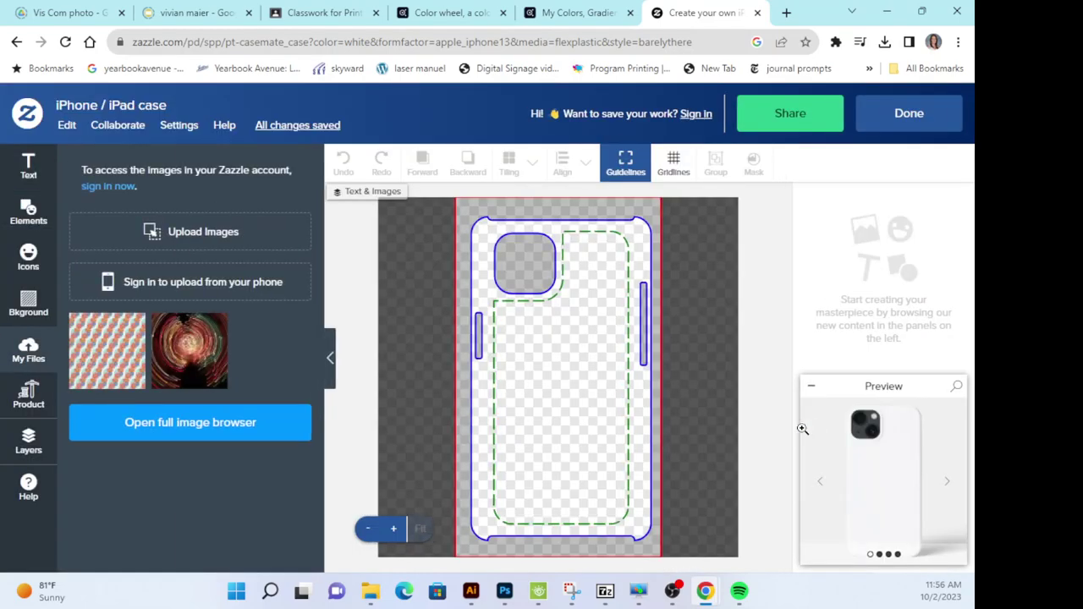
click(189, 235)
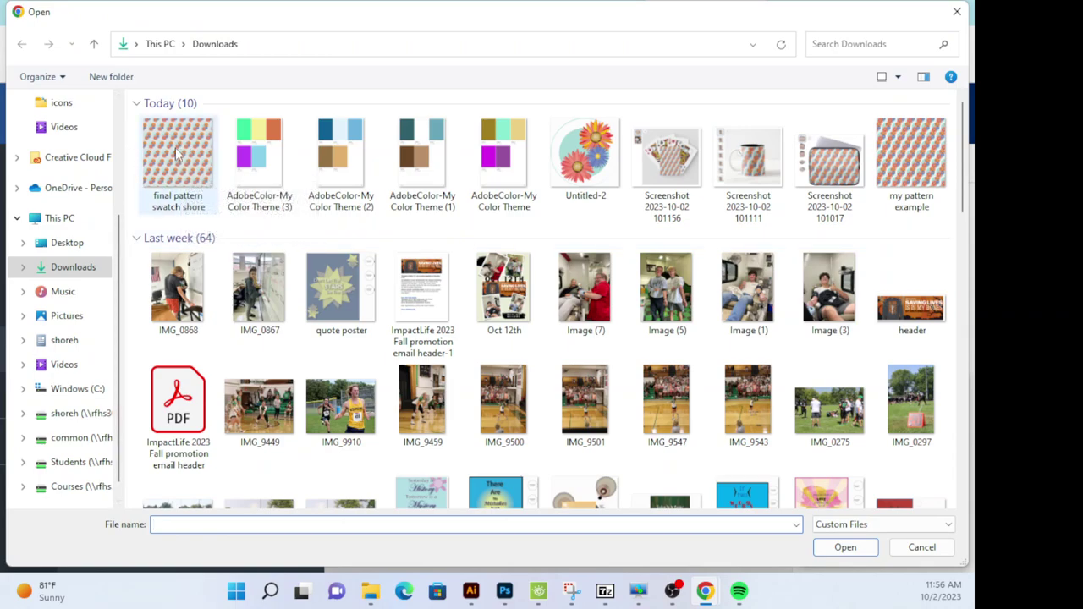
Upload 'final pattern swatch shore', stretch it over the whole iPhone 13 case, and finish.
click(176, 152)
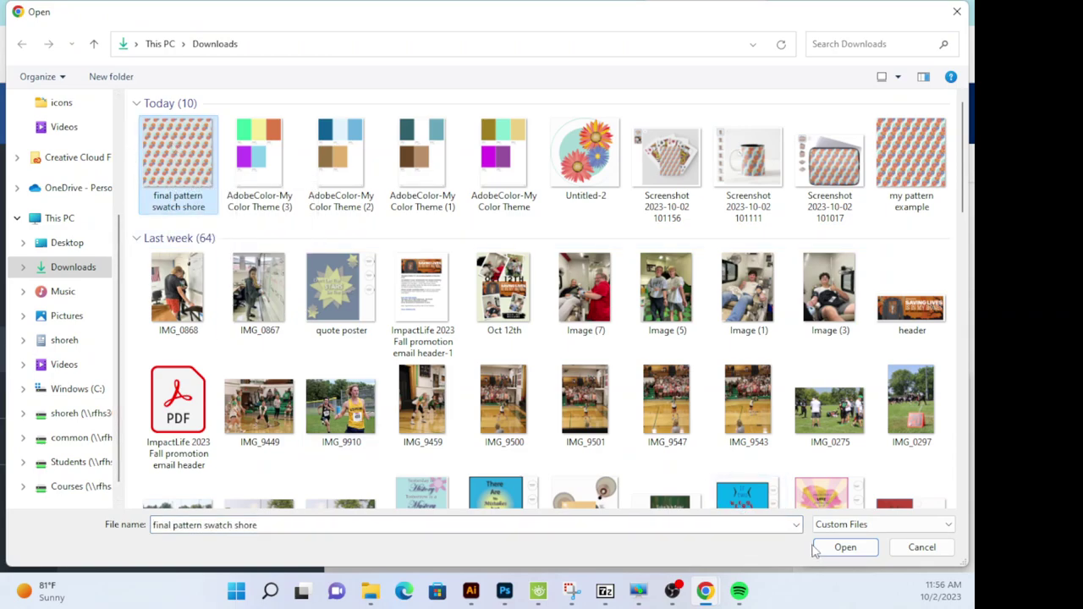
click(817, 550)
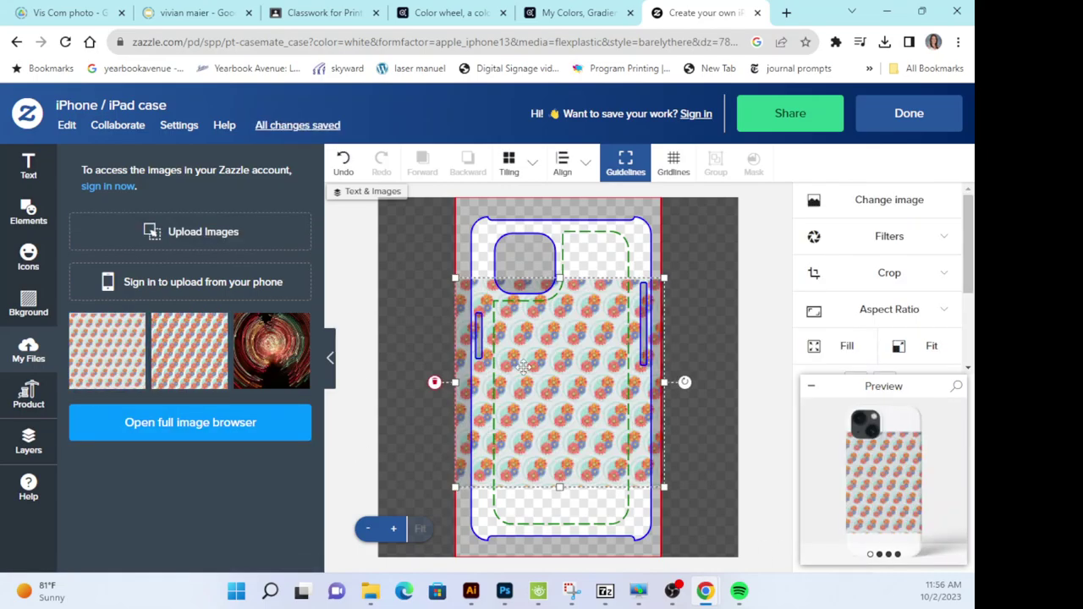
drag(454, 277, 433, 211)
drag(664, 489, 704, 552)
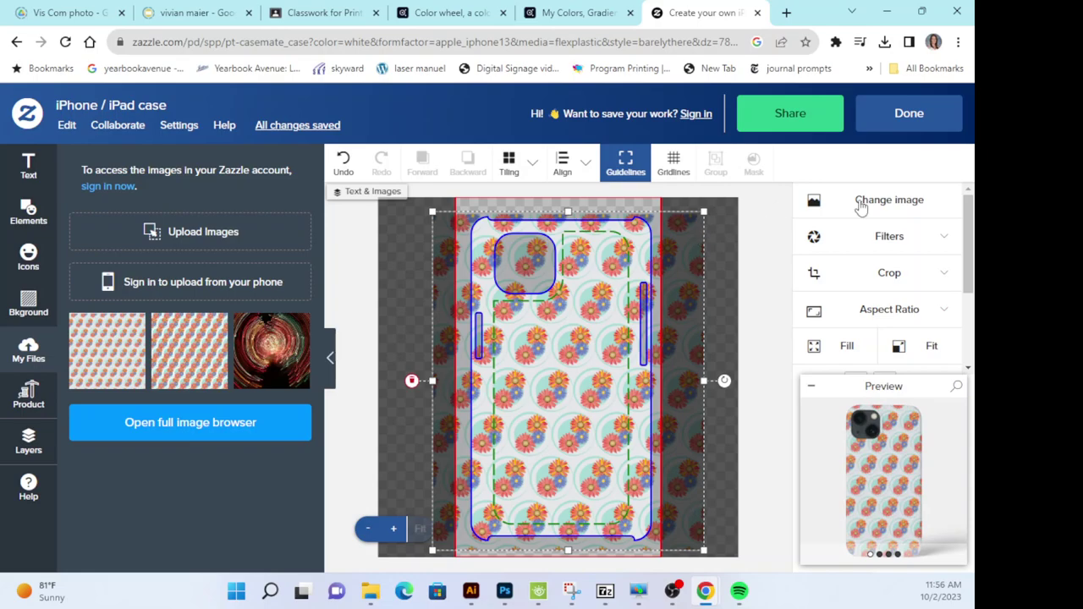
click(925, 113)
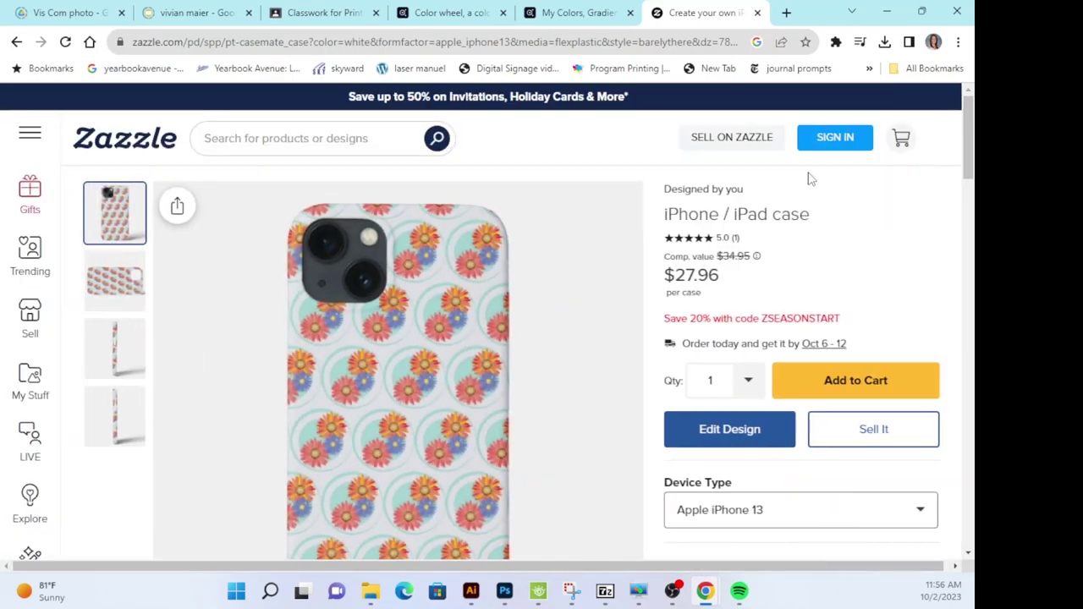
Scroll the case's product page and zoom Chrome out to 90%.
scroll(486, 322, down, 1)
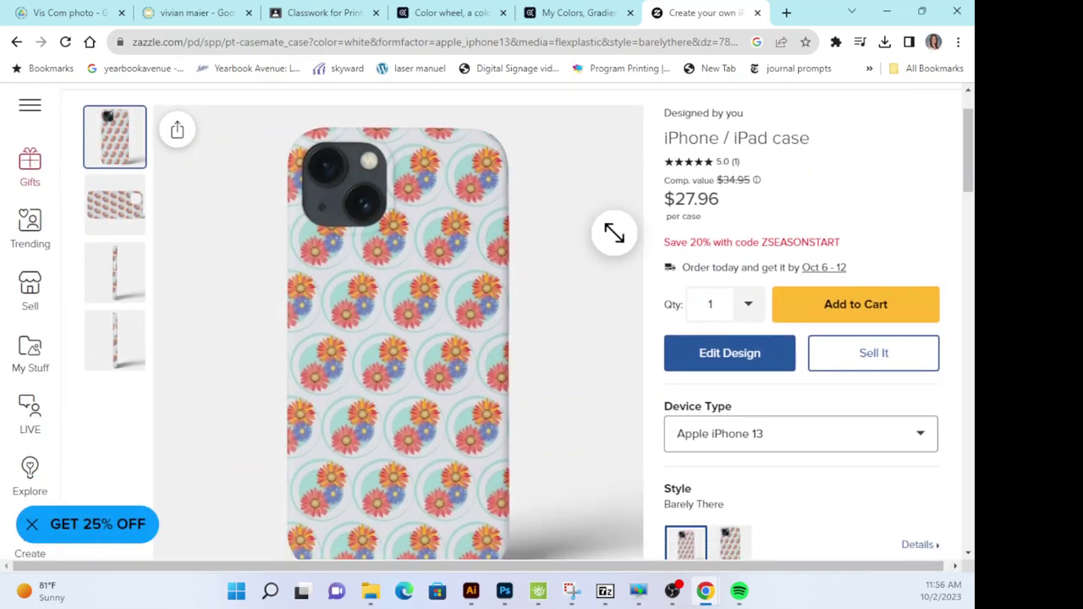
scroll(614, 232, down, 1)
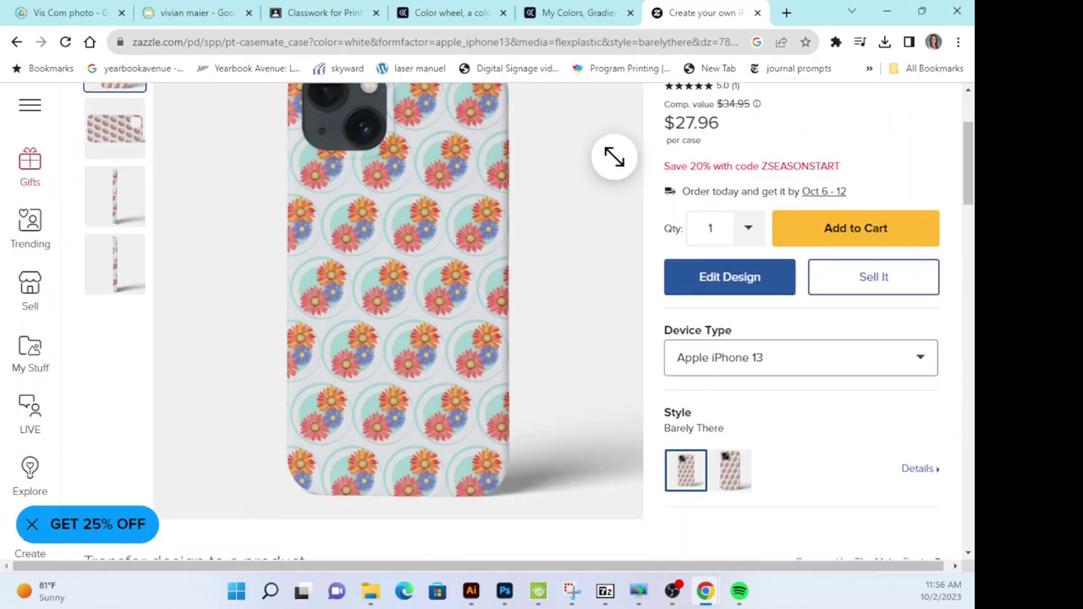
key(ctrl+minus)
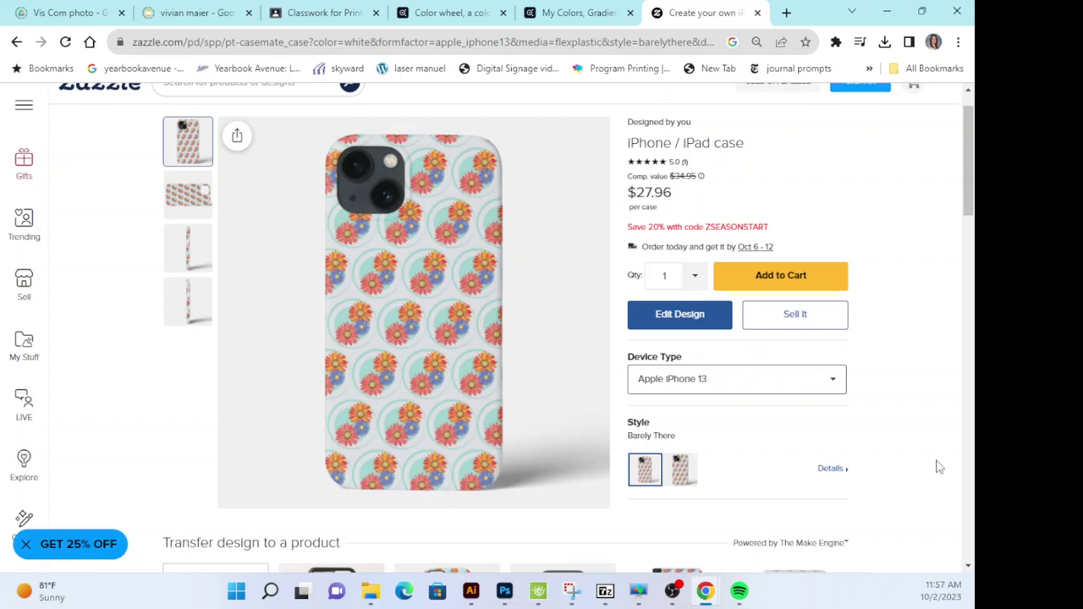
Launch the Snipping Tool via Windows Search for 'snippin' and move its window right.
click(572, 596)
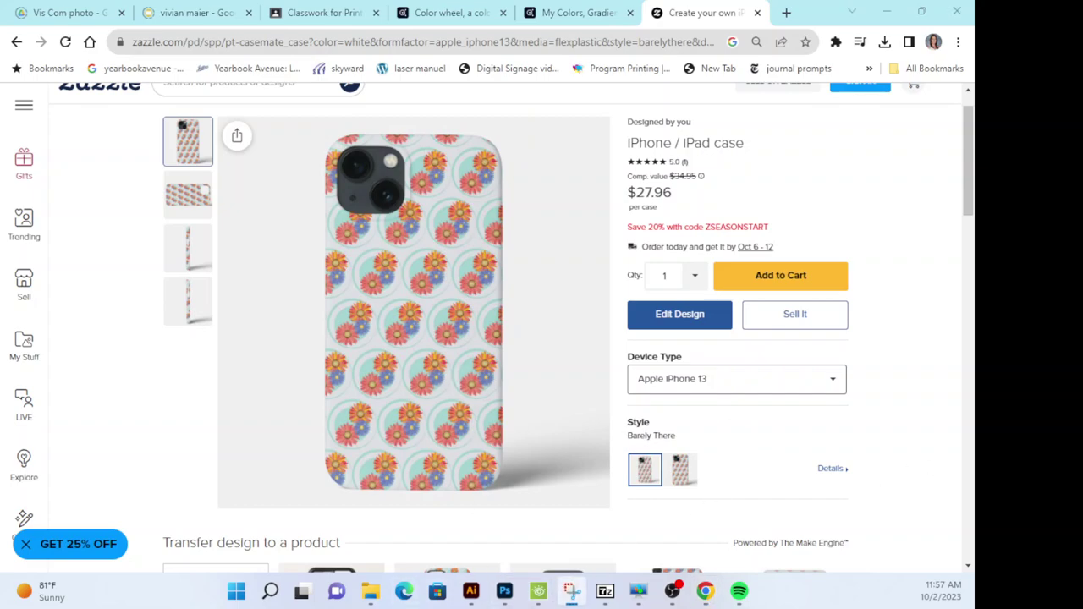
key(Escape)
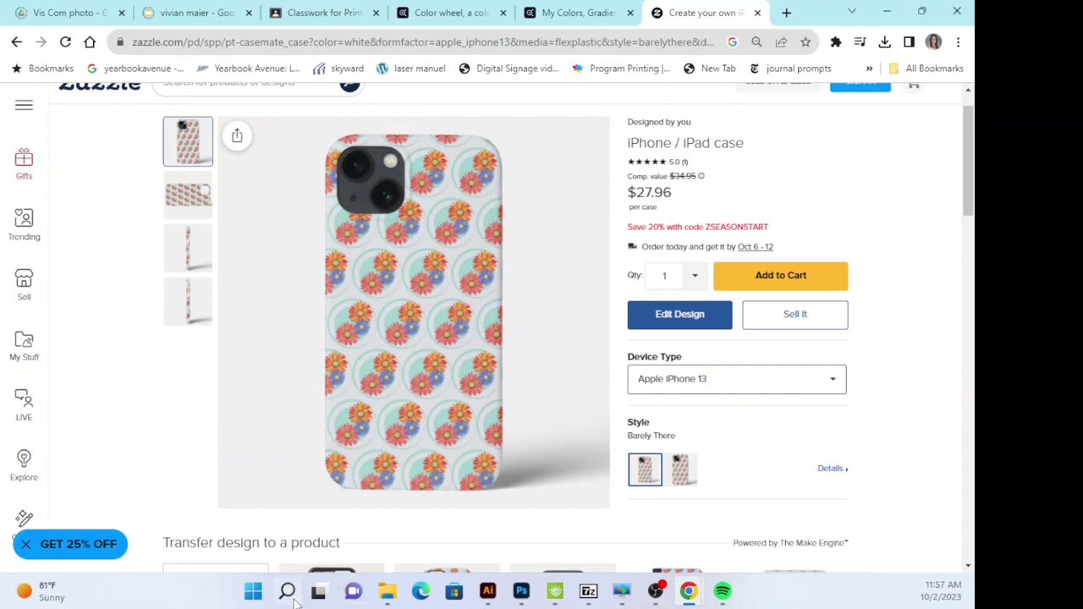
click(287, 592)
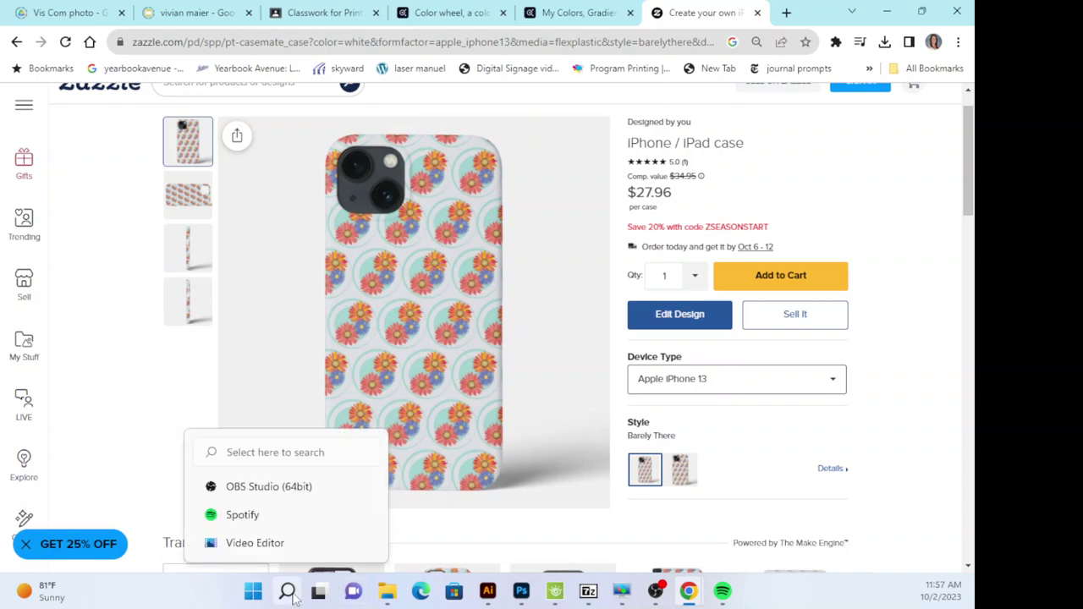
click(288, 592)
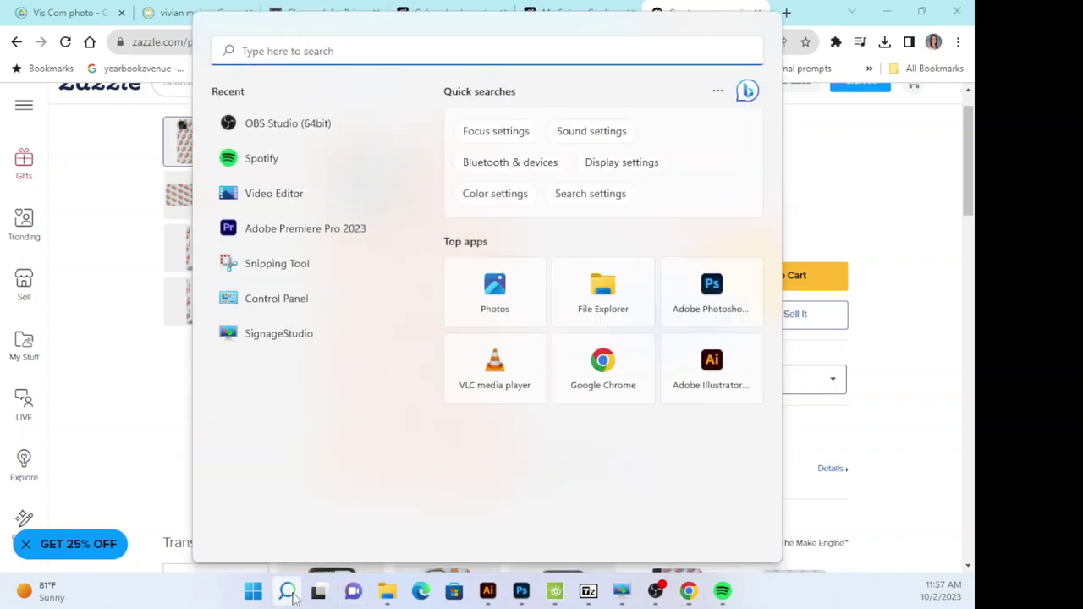
text(snipping Tool)
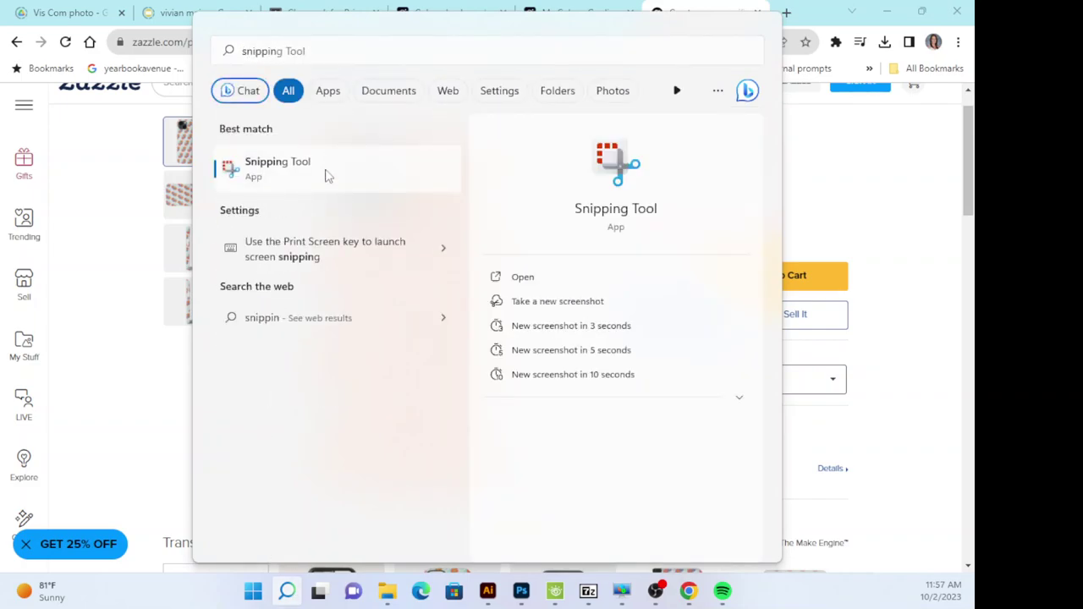
click(324, 170)
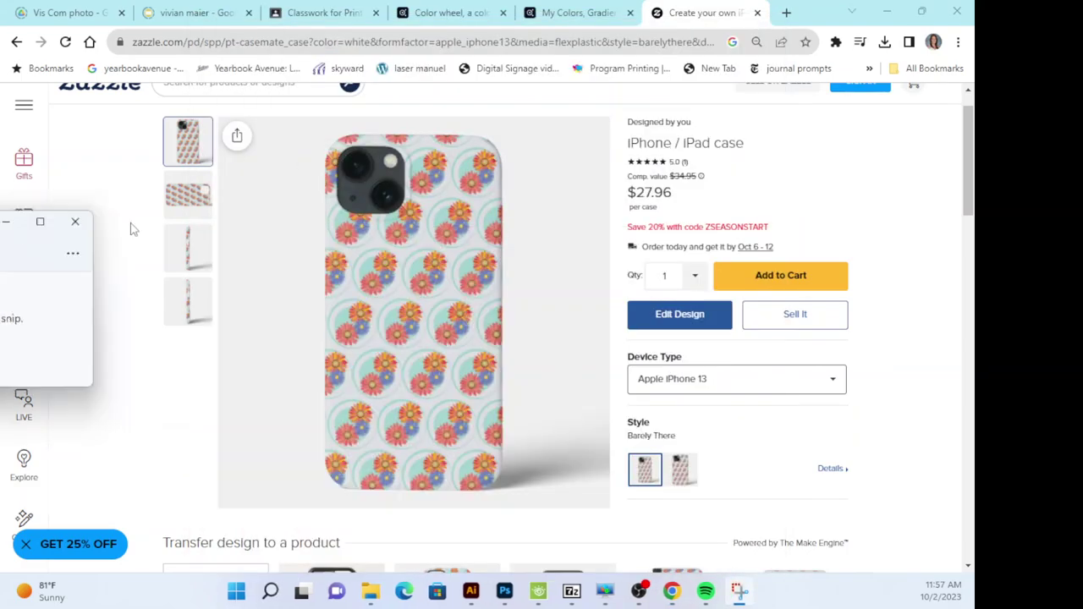
drag(77, 225, 814, 272)
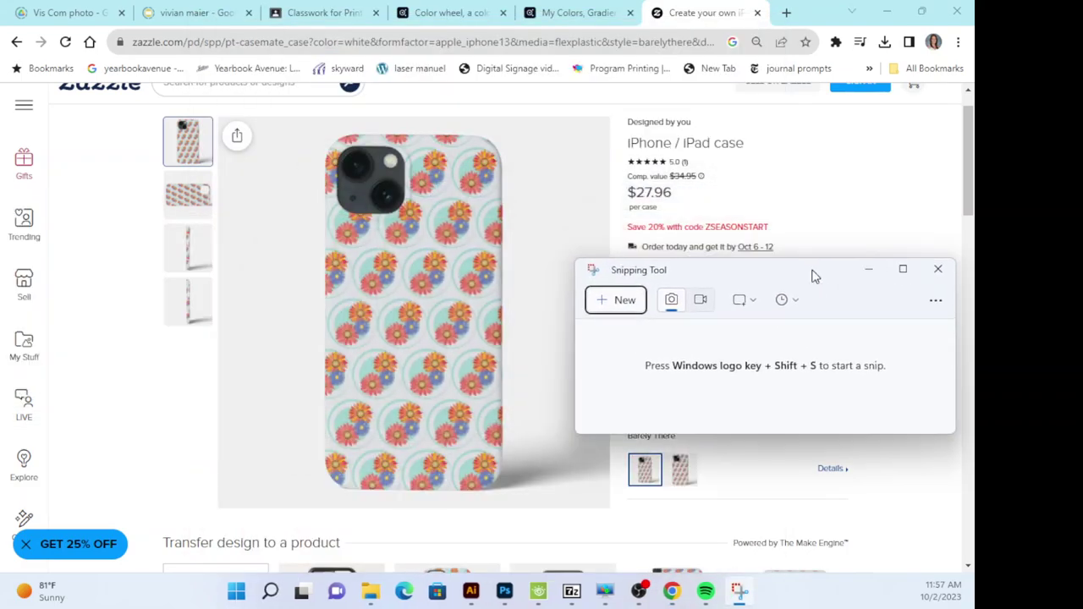
Snip the product image area in Snipping Tool, then move the tool window aside.
click(622, 301)
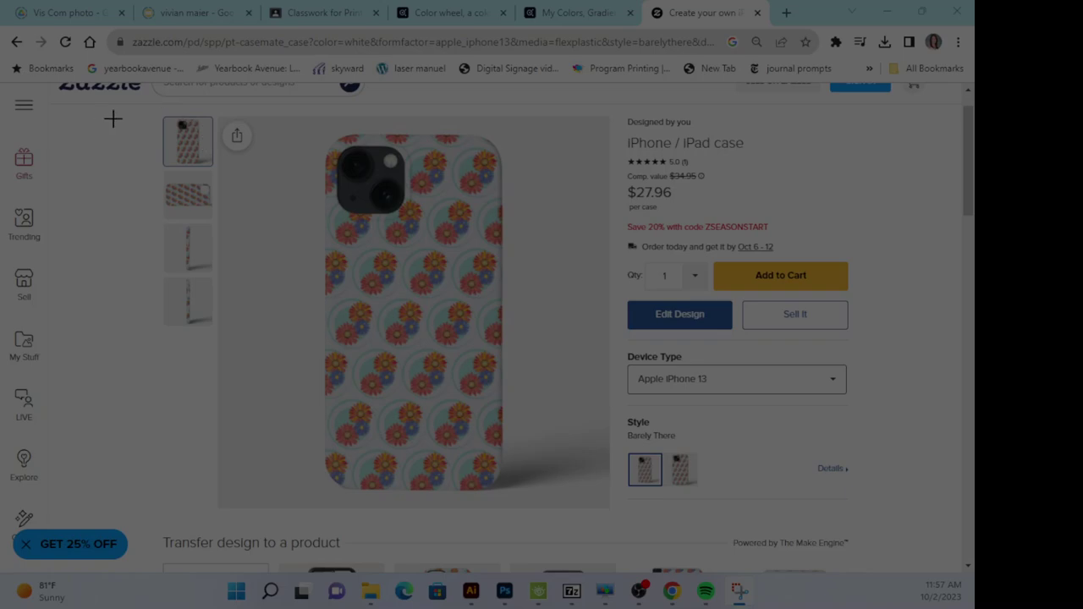
drag(144, 107, 615, 514)
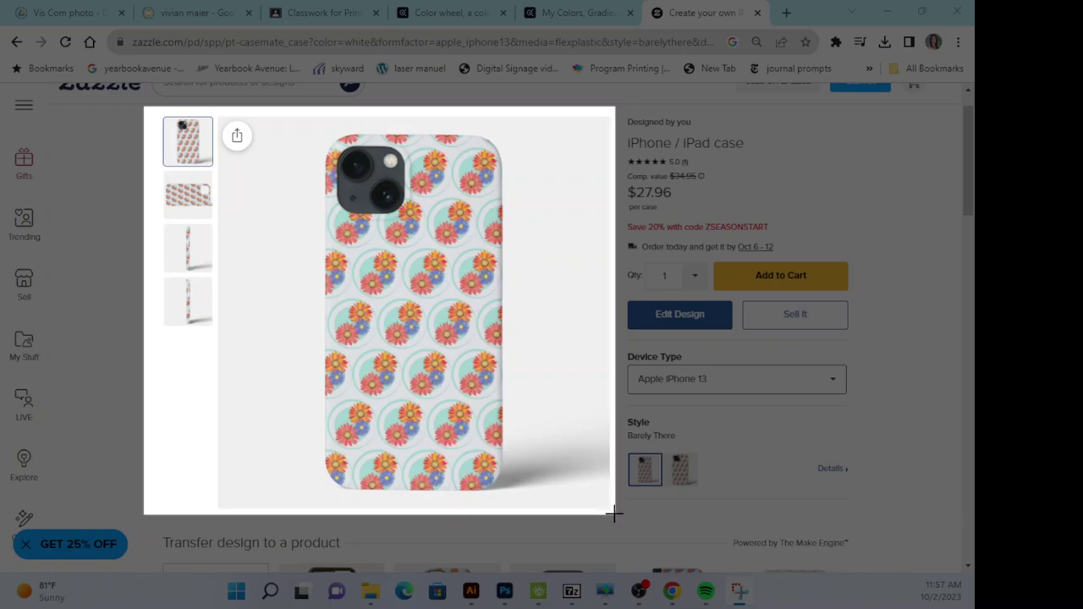
drag(615, 514, 615, 514)
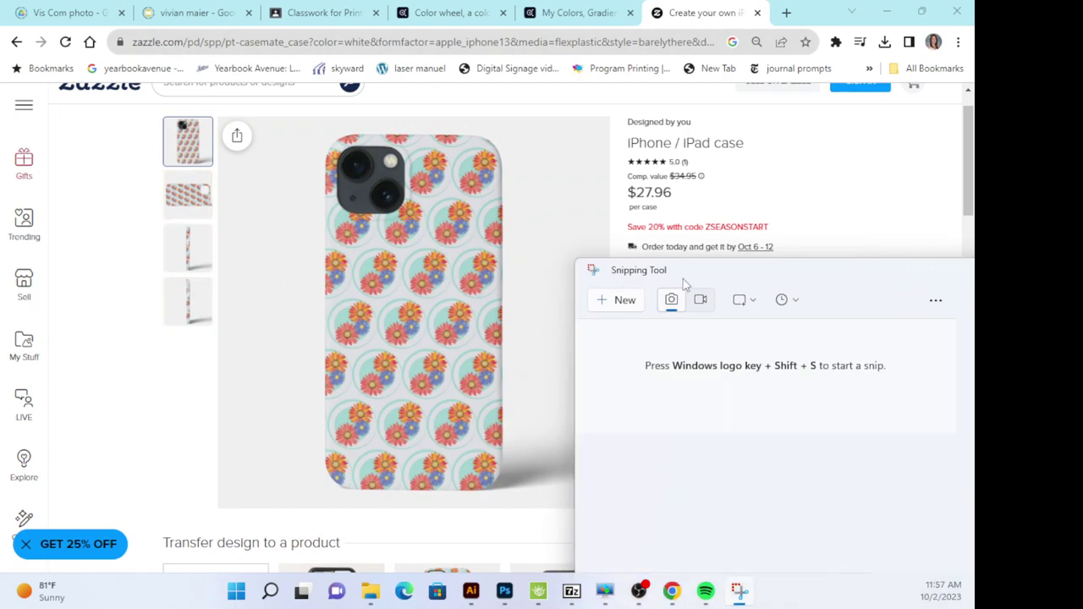
drag(751, 251, 836, 257)
Recapture just the patterned phone case and save it to Downloads as the JPG 'cellphone'.
click(465, 278)
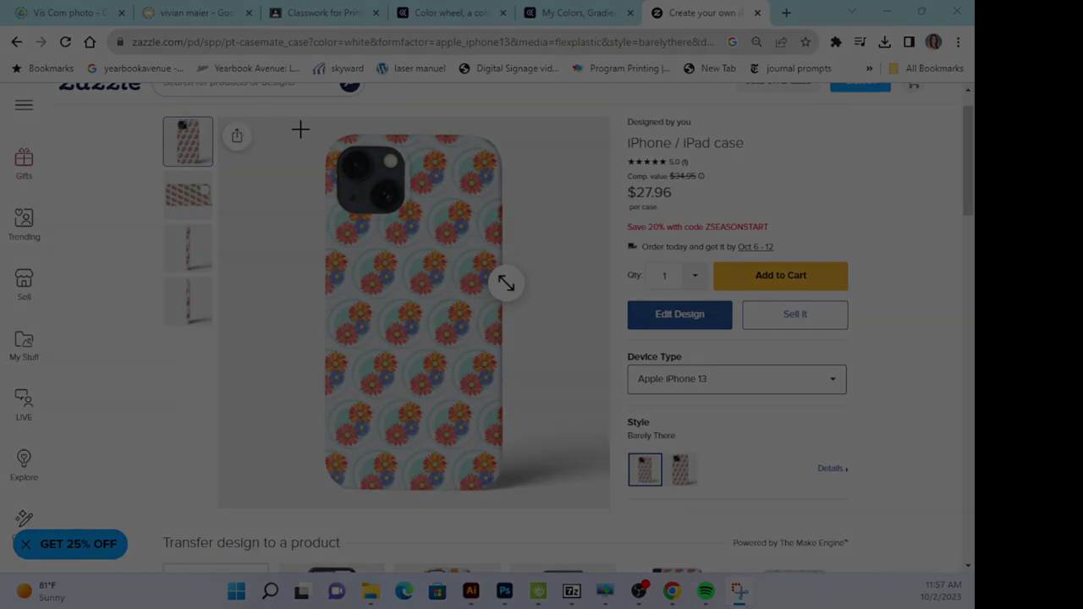
drag(301, 128, 524, 503)
drag(648, 254, 285, 149)
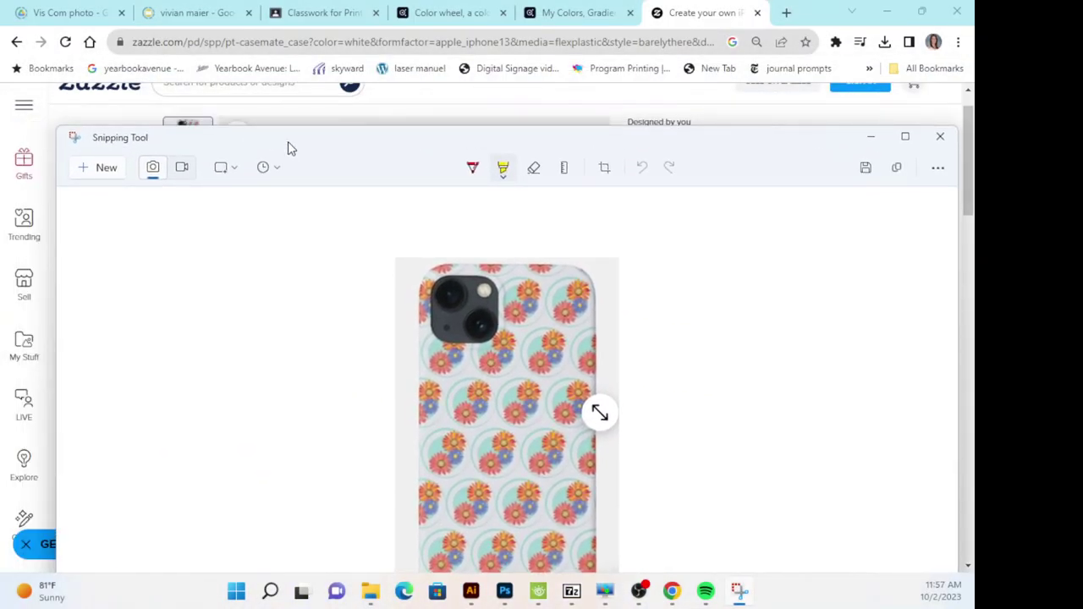
click(864, 168)
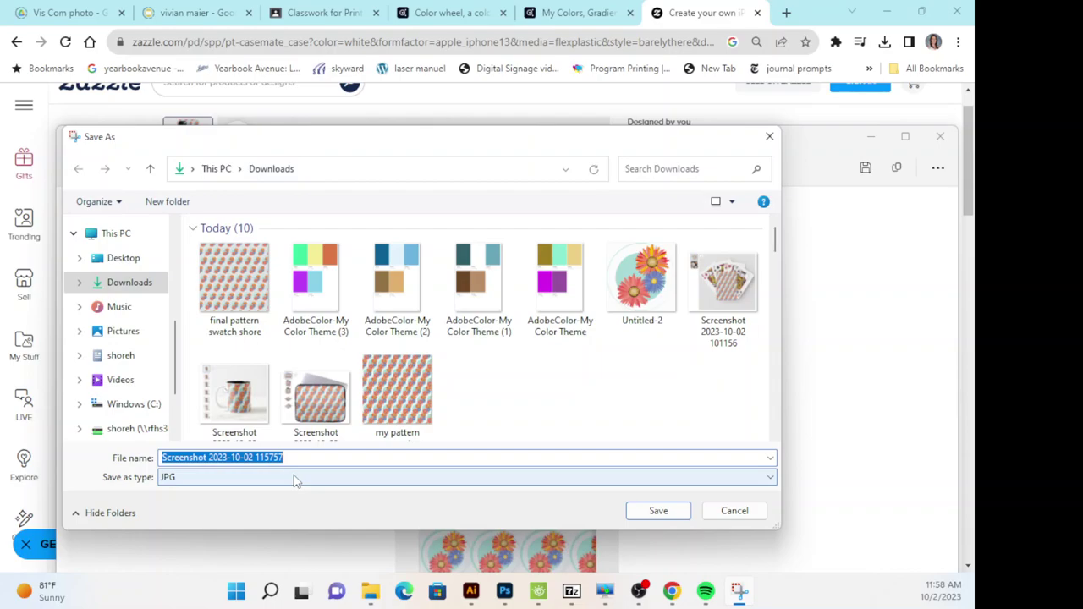
text(cellphone)
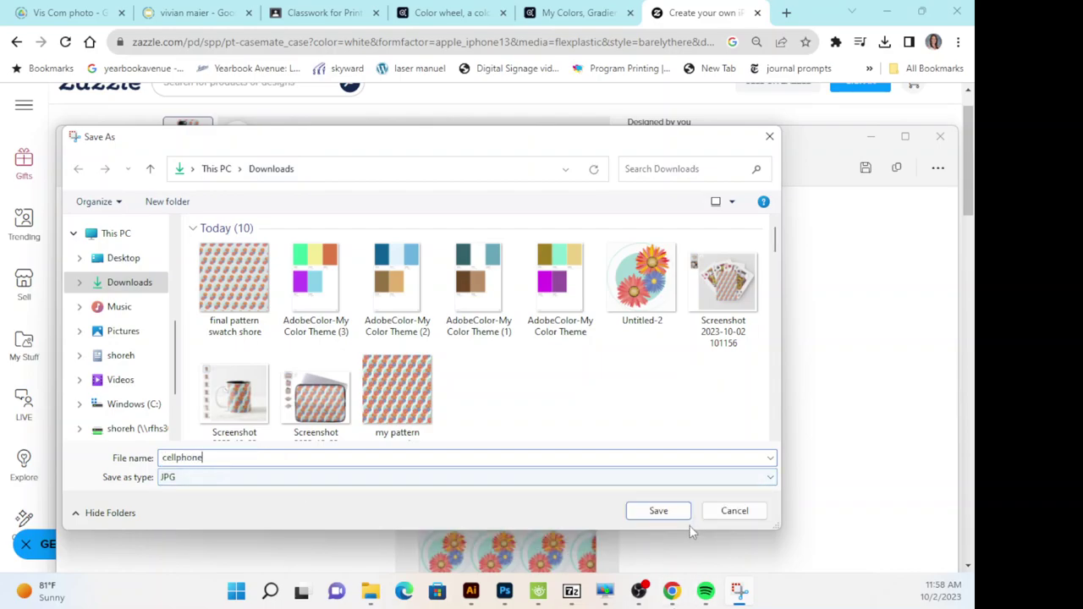
click(658, 510)
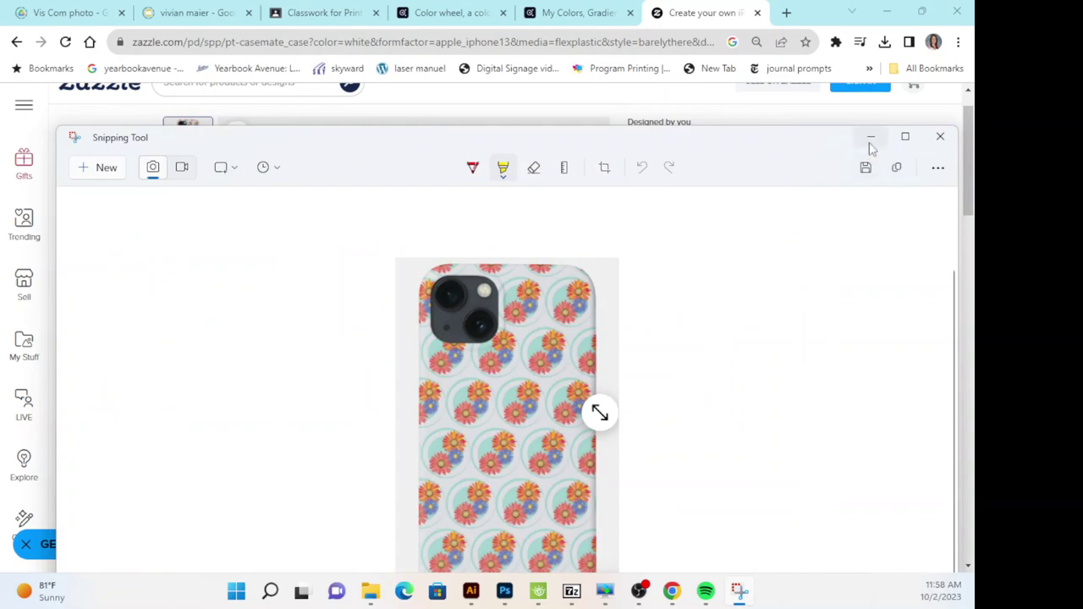
Hide Snipping Tool and return to Custom Gifts to open the Nursery Décor products.
click(870, 139)
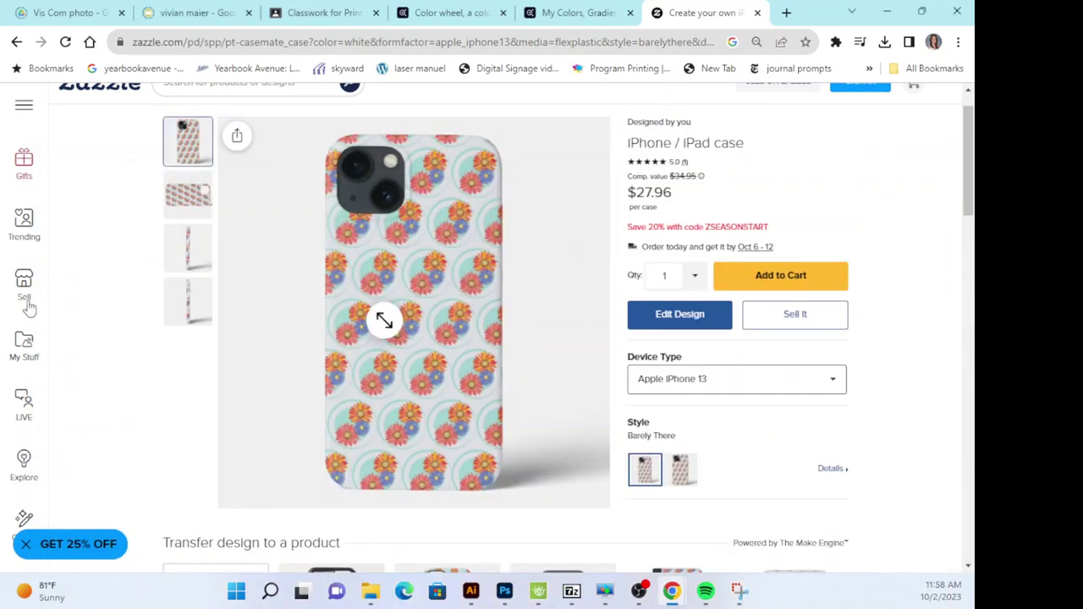
scroll(25, 414, down, 2)
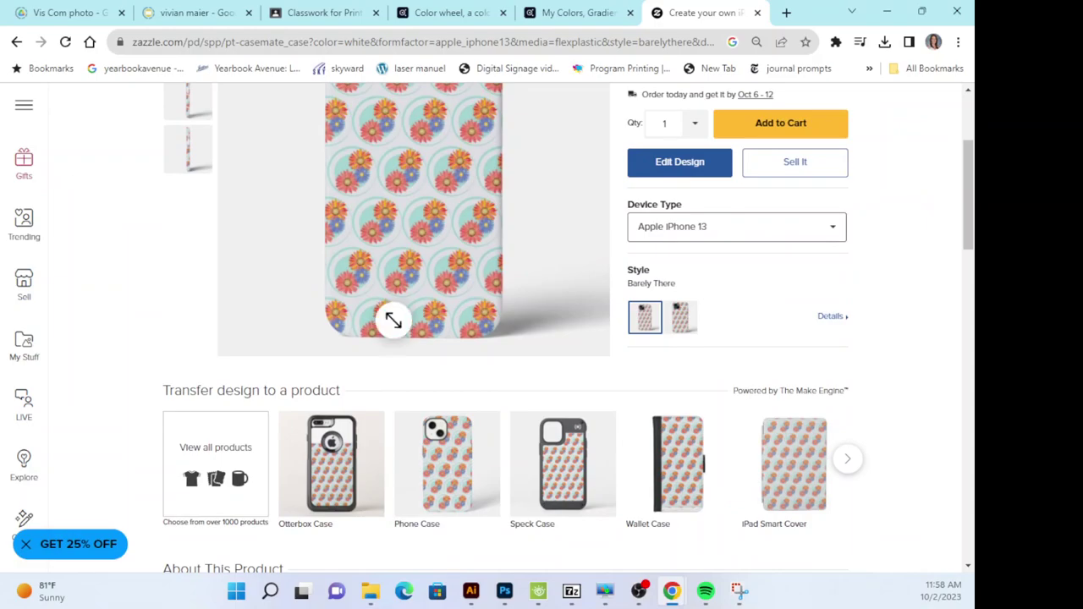
scroll(391, 316, up, 3)
click(17, 43)
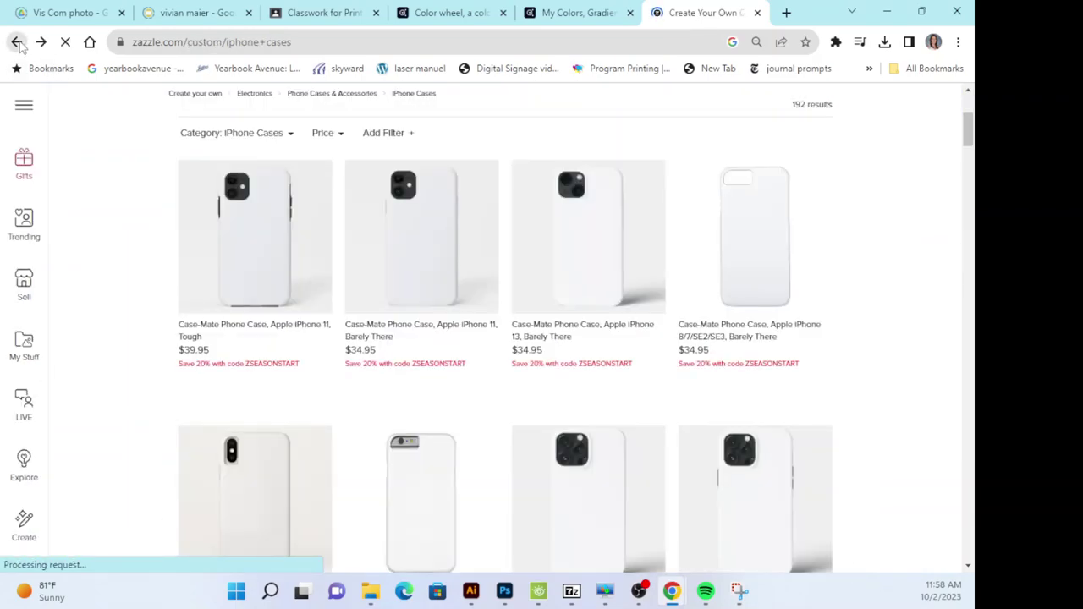
click(17, 42)
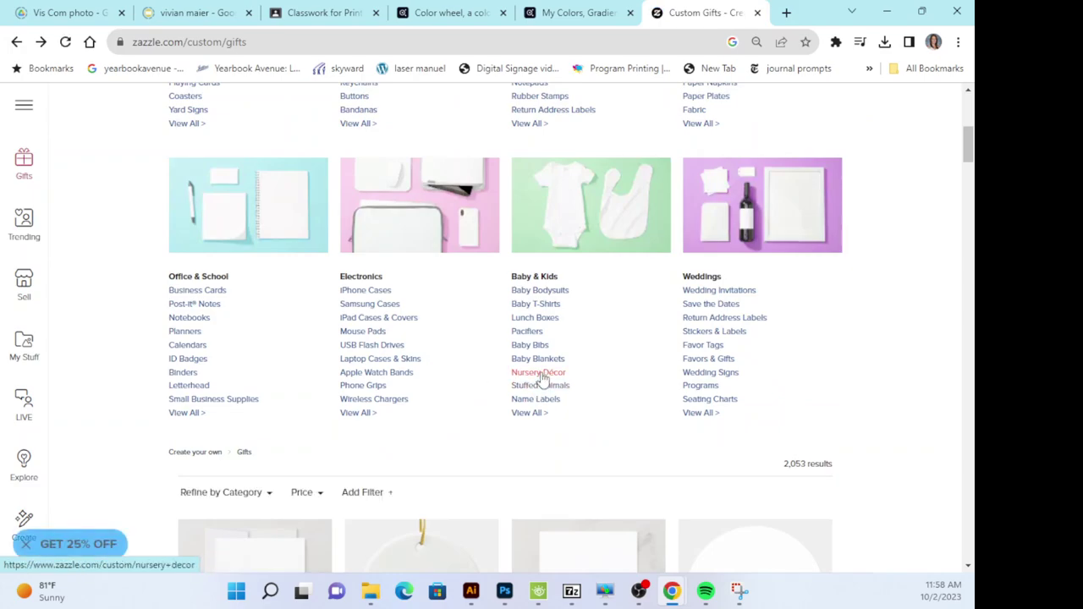
click(541, 378)
Put the flower pattern on the 16 x 16 throw pillow and finish the design.
scroll(542, 378, down, 3)
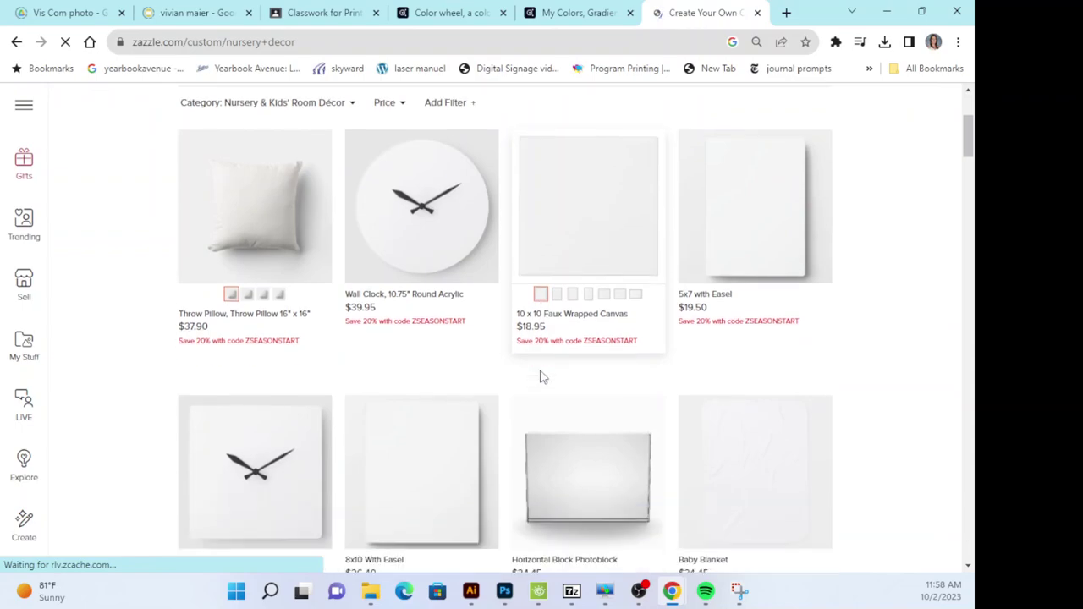
click(263, 236)
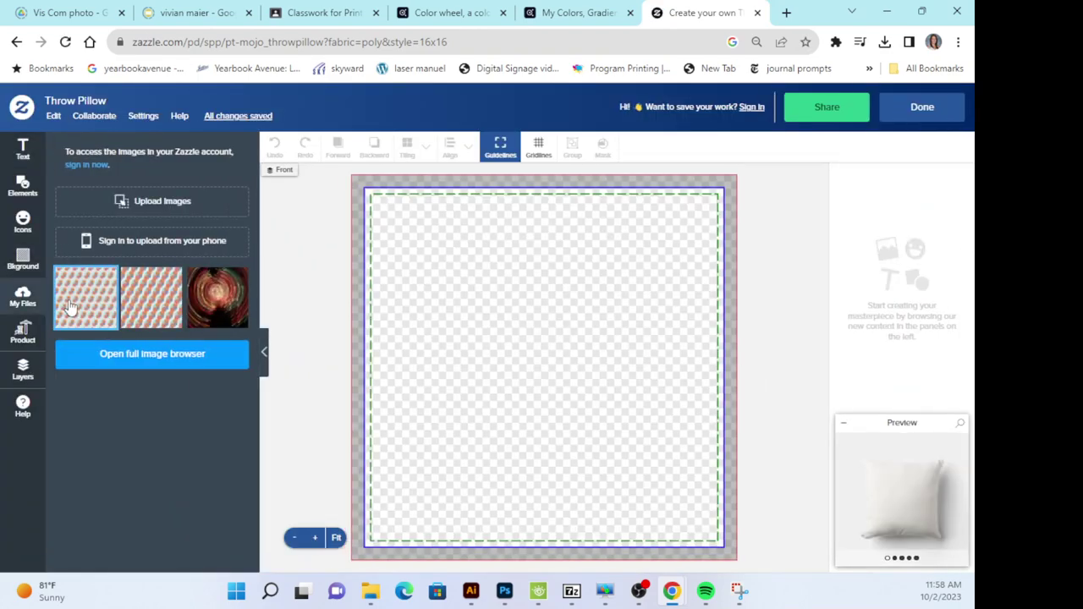
click(70, 307)
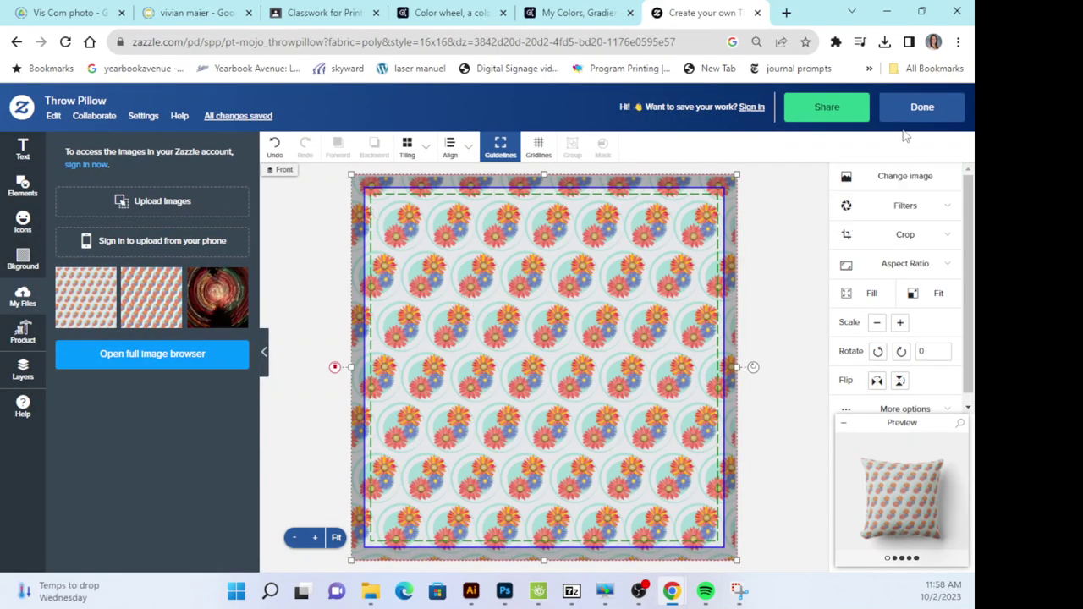
click(911, 113)
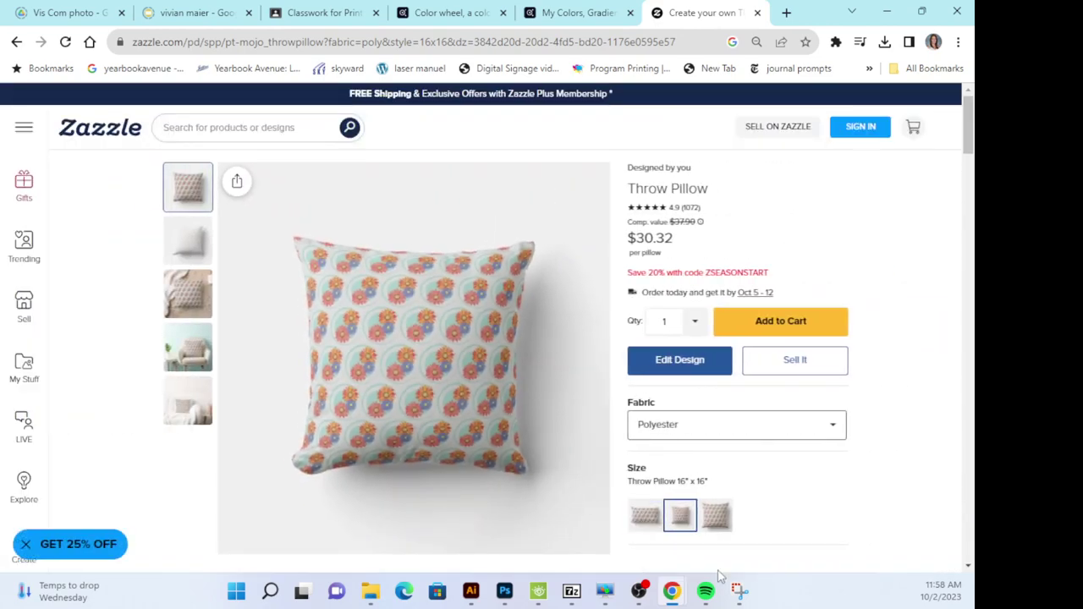
Snip the flower-patterned throw pillow mockup and save it to Downloads as 'pillow'.
click(736, 591)
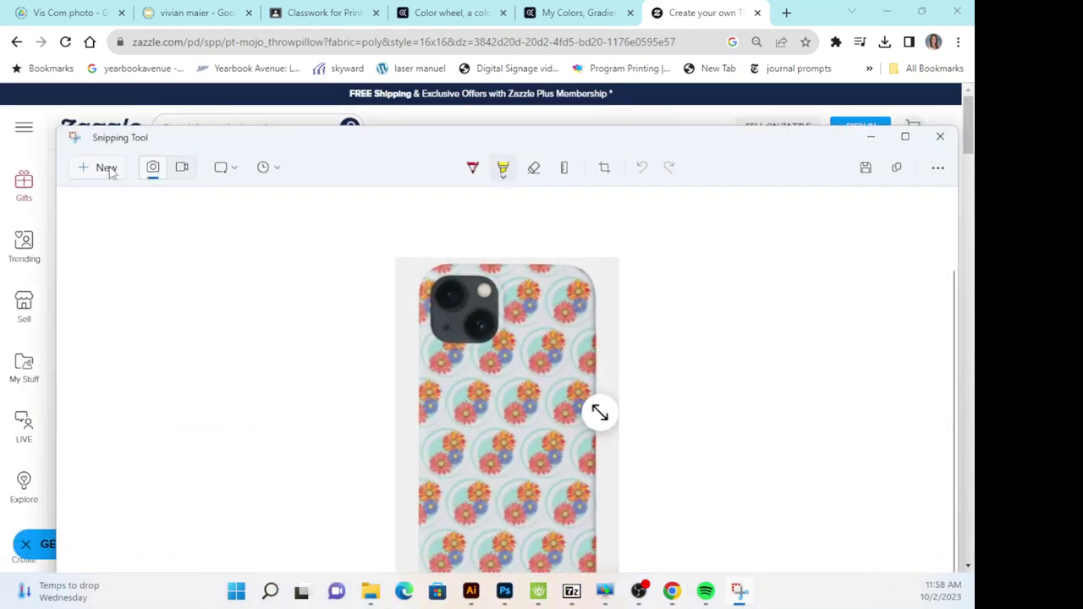
key(ctrl+n)
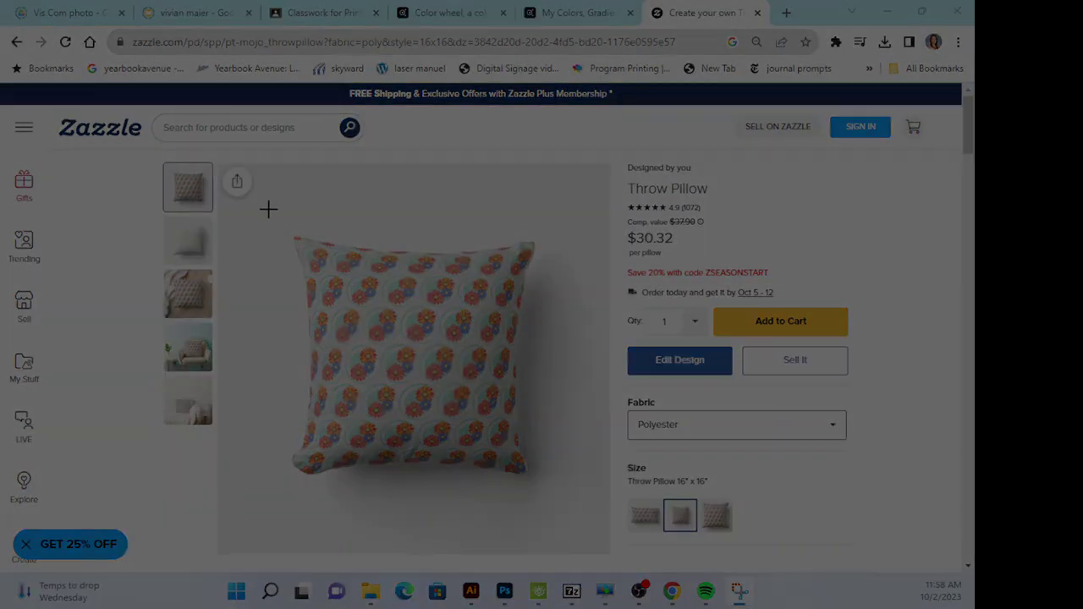
drag(268, 209, 568, 502)
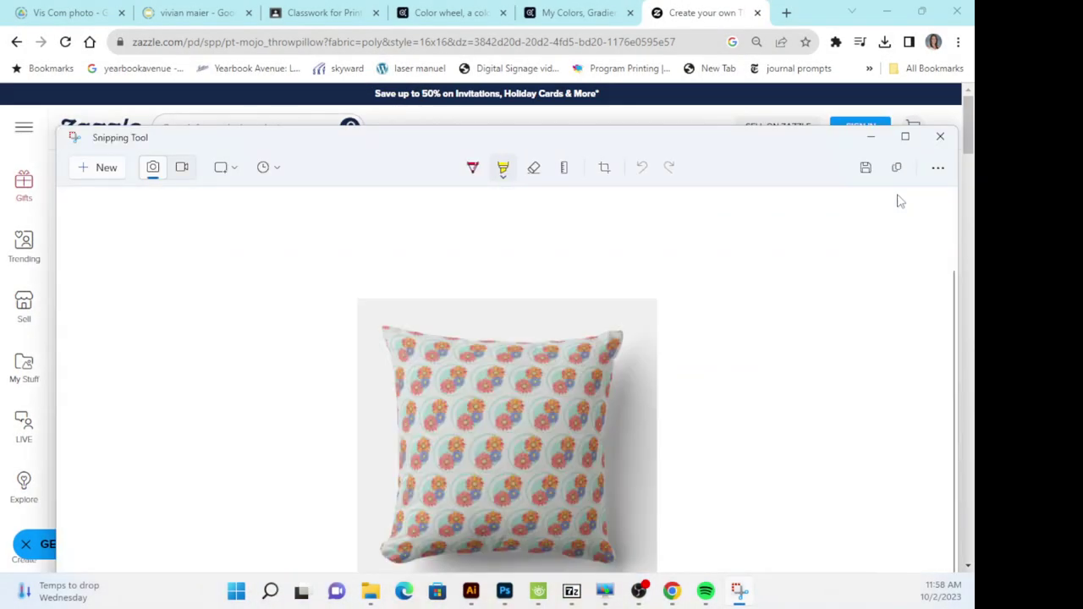
click(855, 178)
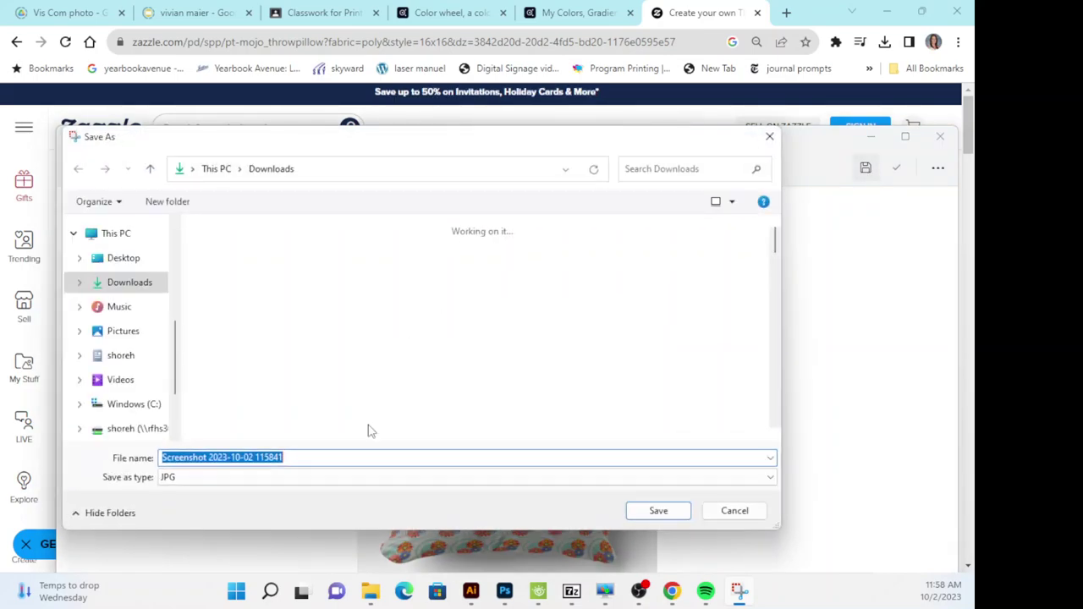
text(pillow)
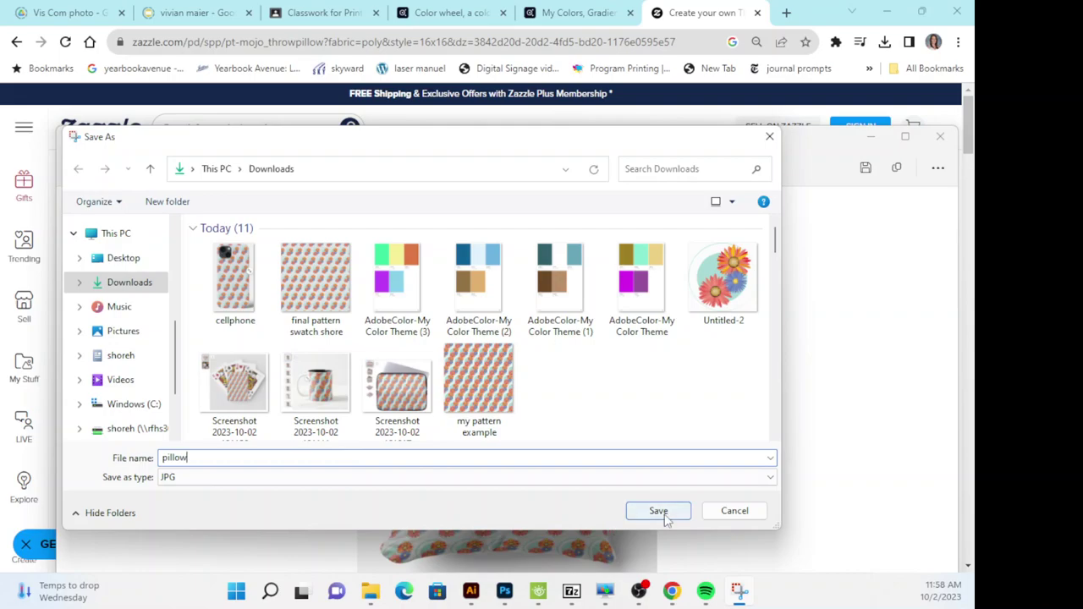
click(664, 517)
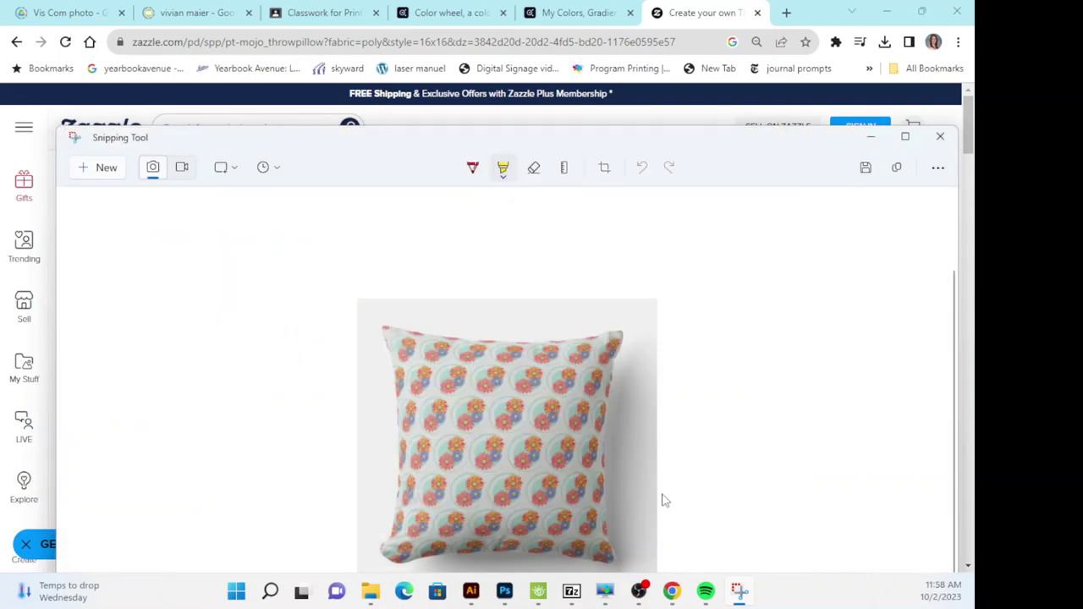
Minimize Snipping Tool and go back through Nursery Décor to Personalized Custom Gifts.
click(871, 138)
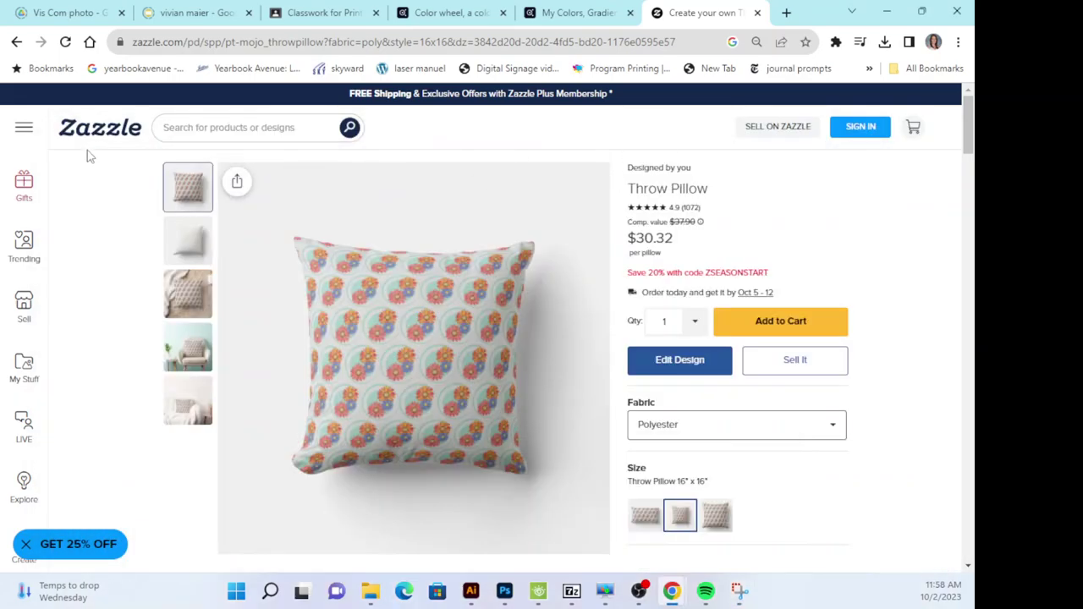
click(16, 46)
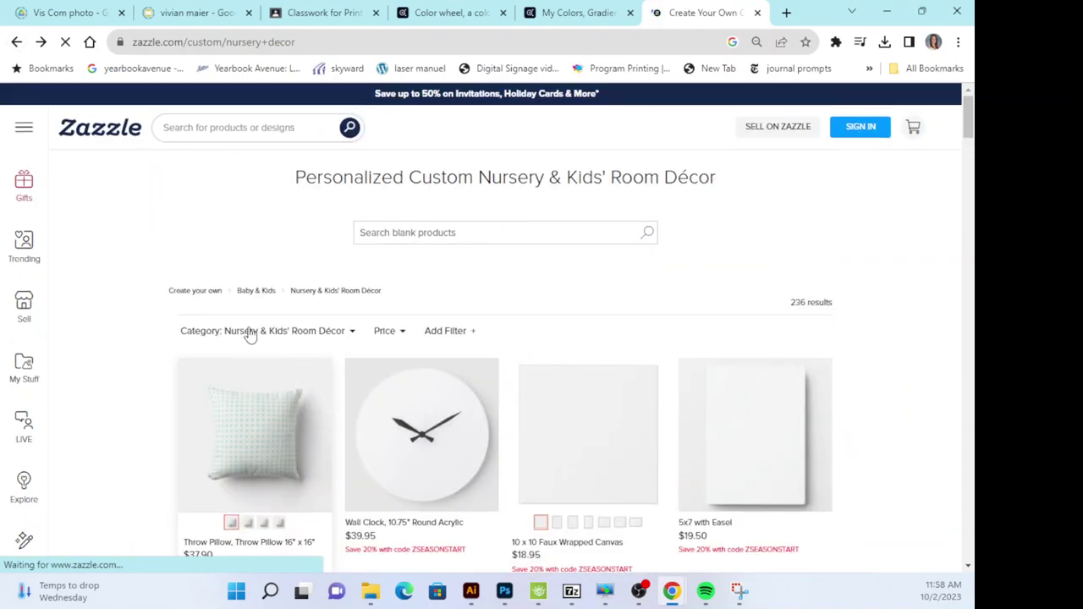
click(201, 293)
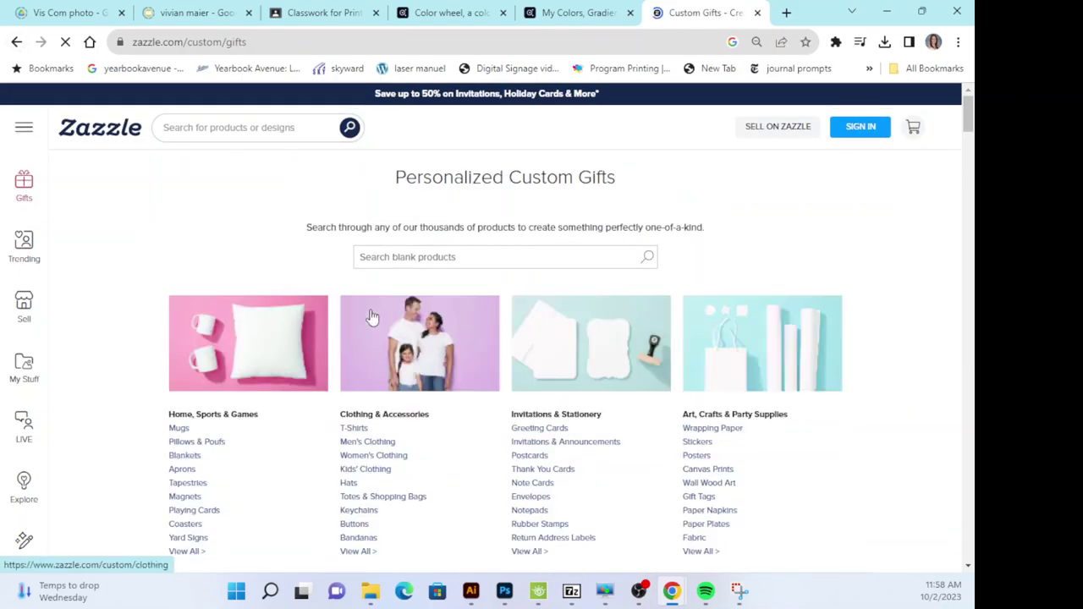
scroll(427, 375, down, 2)
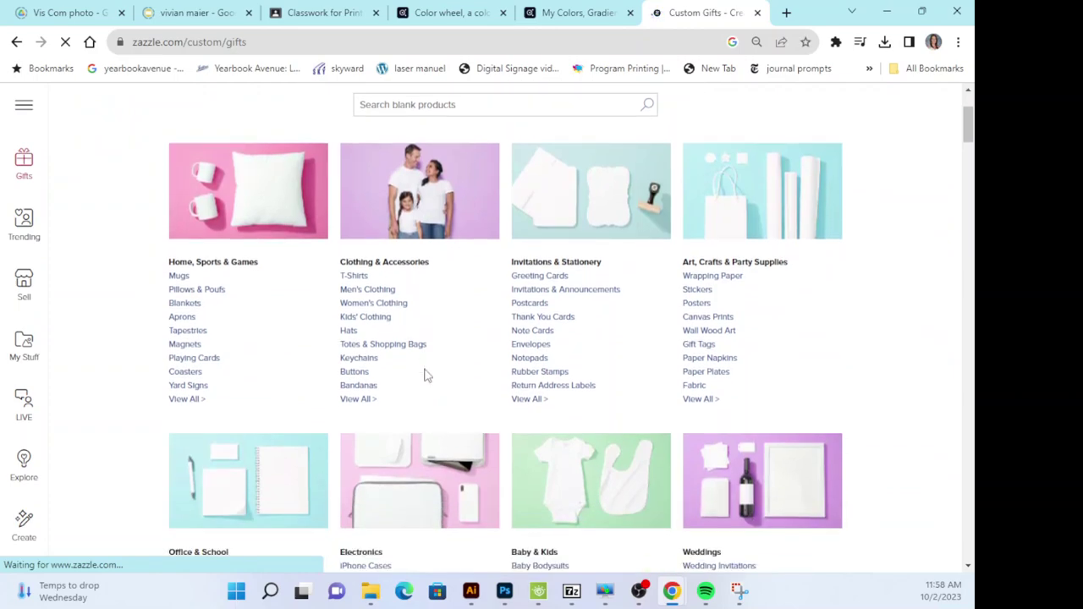
scroll(426, 376, down, 3)
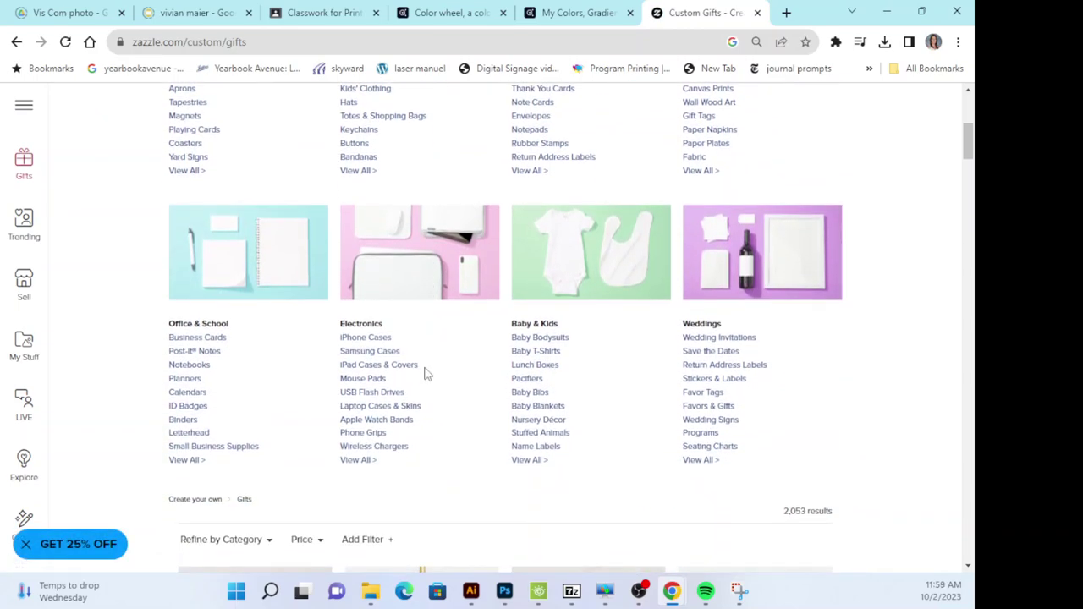
click(699, 464)
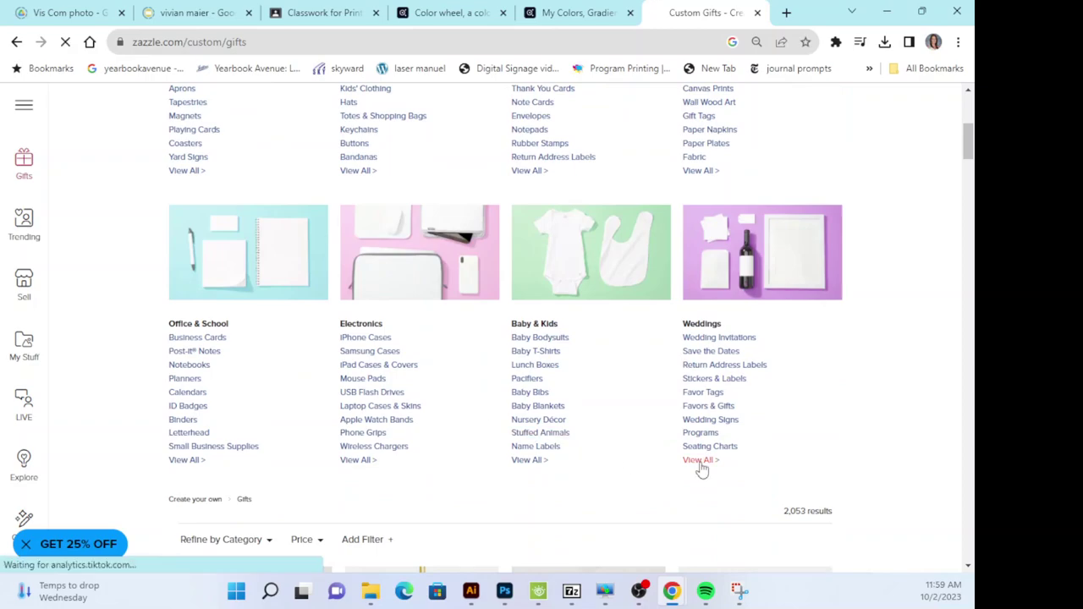
scroll(431, 387, down, 9)
scroll(431, 385, down, 4)
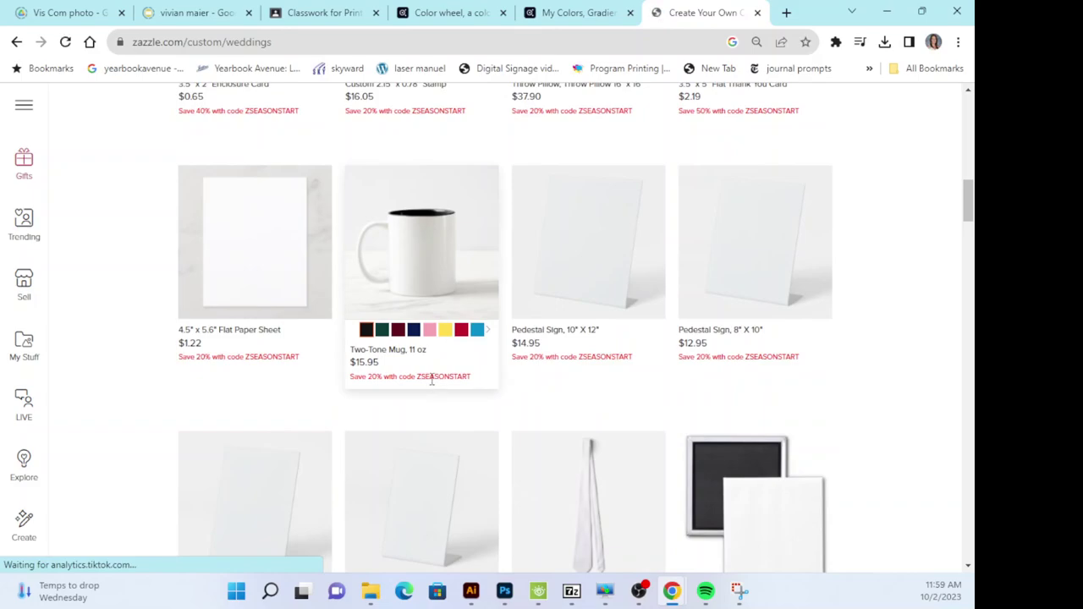
scroll(431, 380, down, 7)
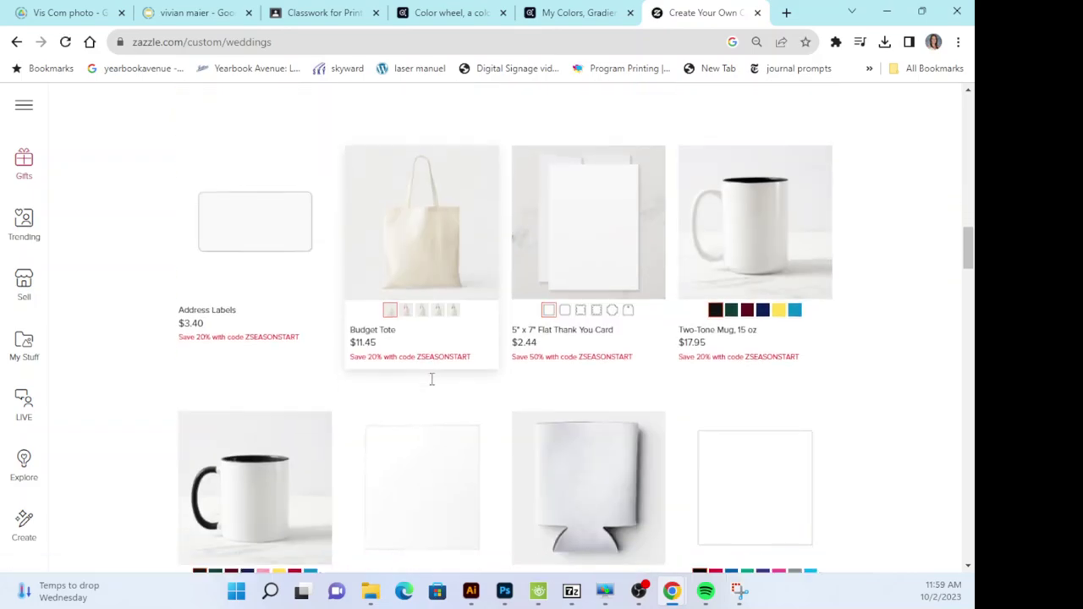
scroll(431, 380, down, 1)
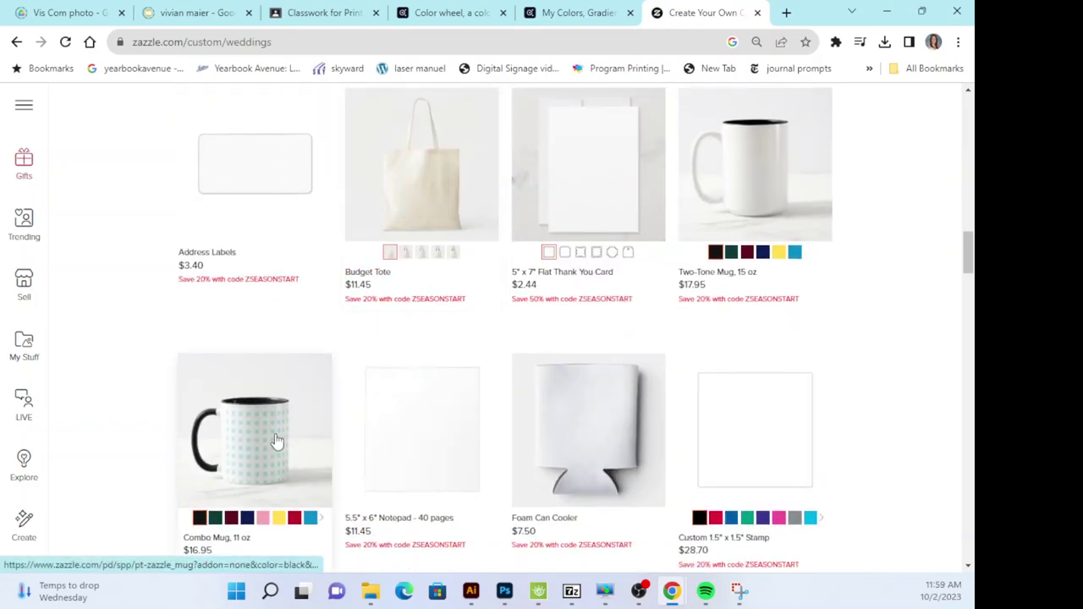
scroll(276, 440, down, 10)
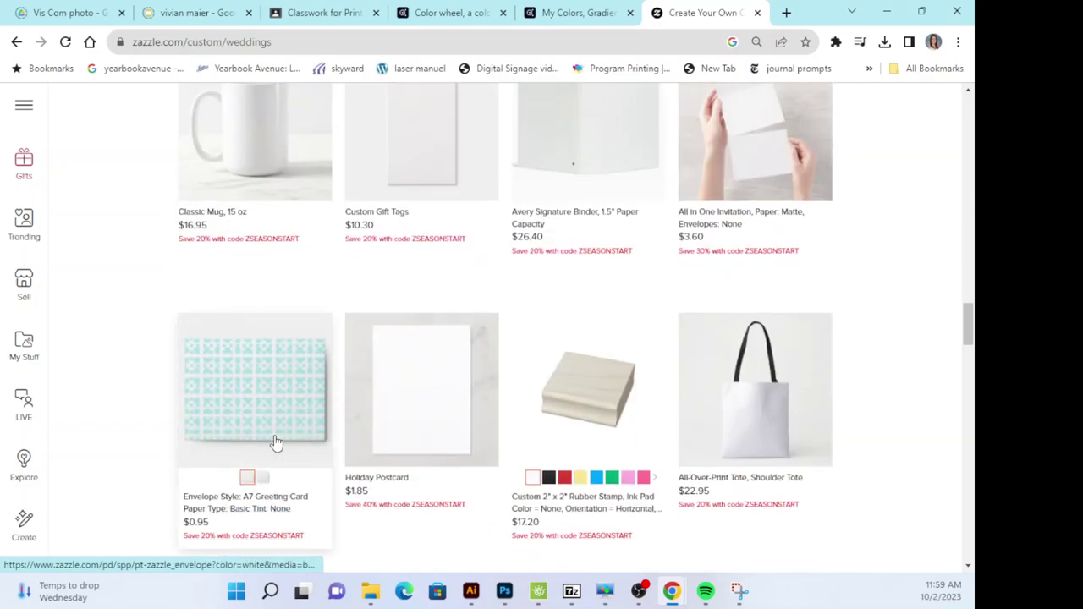
scroll(276, 441, down, 11)
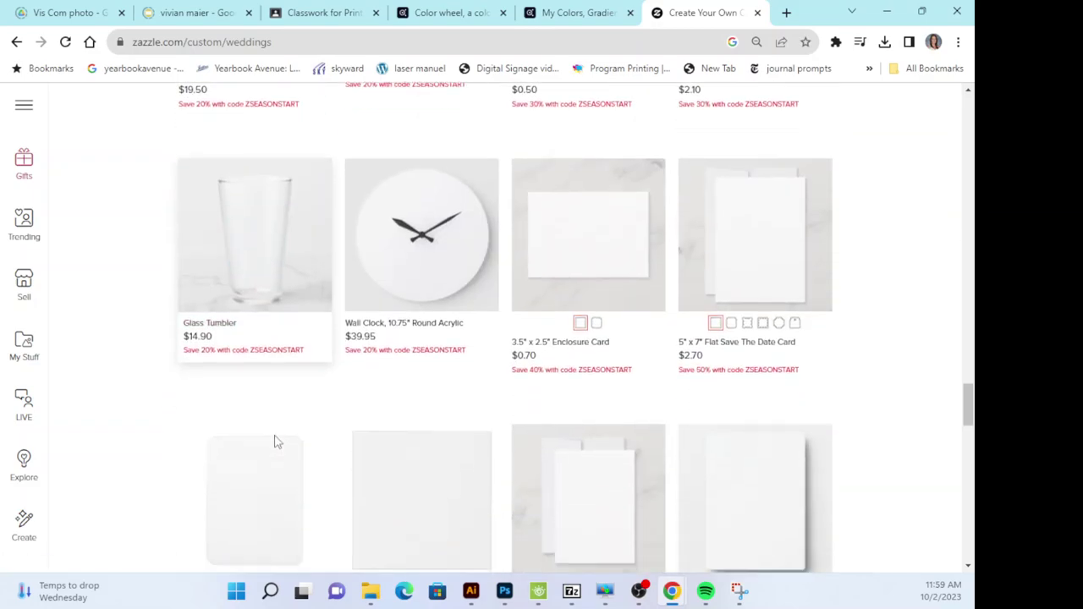
scroll(275, 441, down, 8)
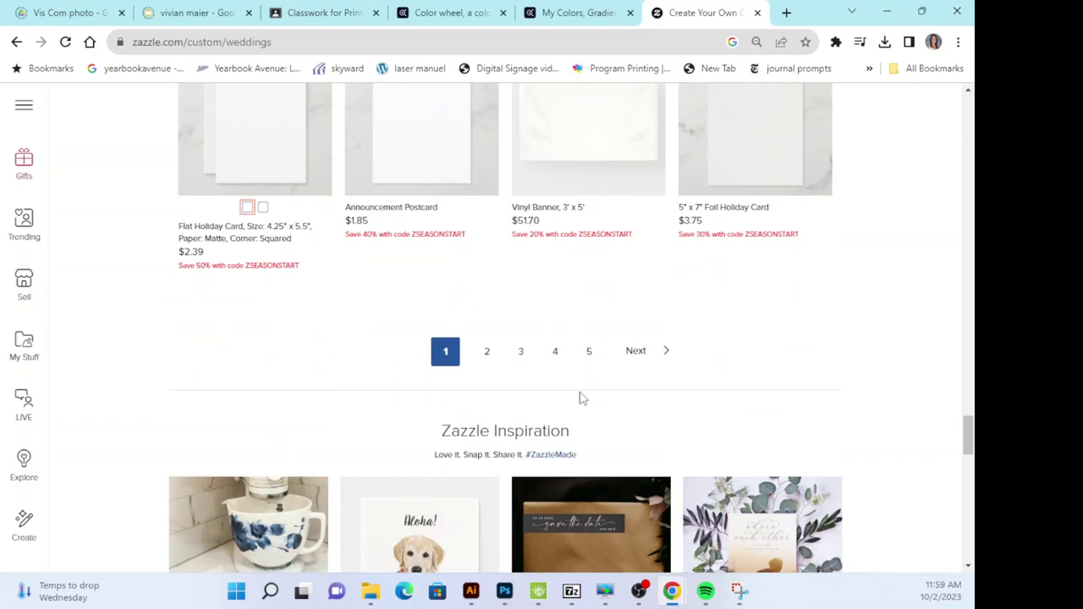
click(633, 352)
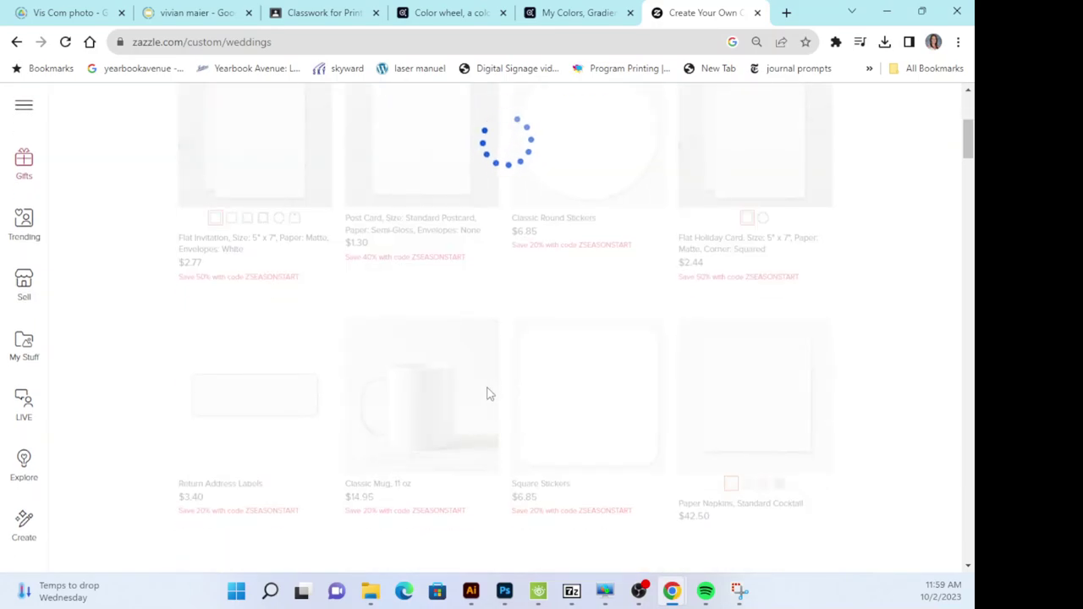
scroll(487, 393, up, 2)
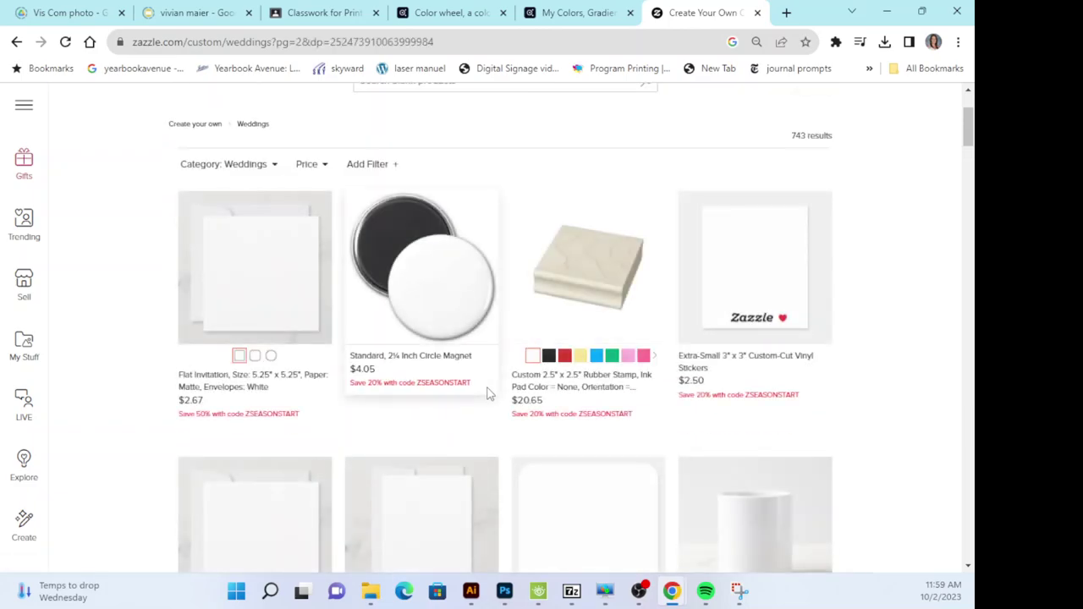
scroll(487, 394, down, 3)
scroll(487, 393, down, 4)
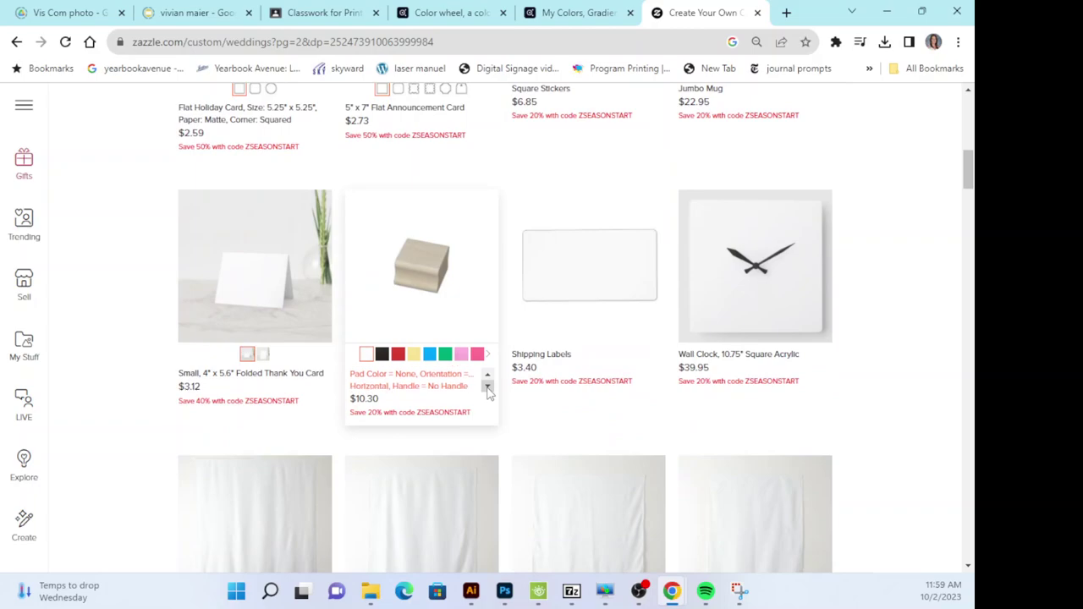
scroll(488, 394, down, 3)
scroll(487, 393, down, 12)
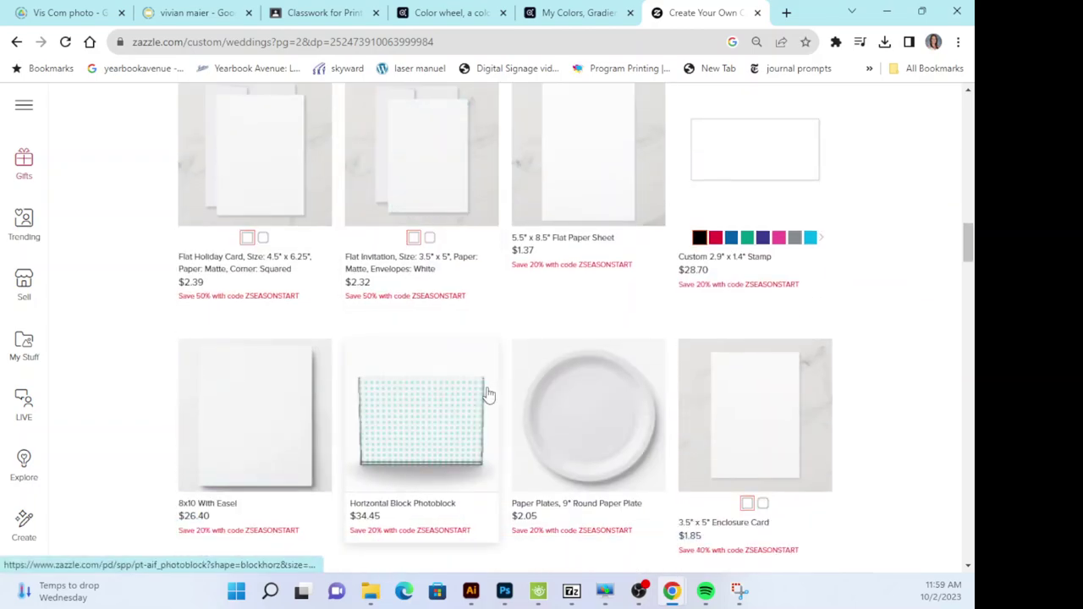
scroll(487, 393, down, 6)
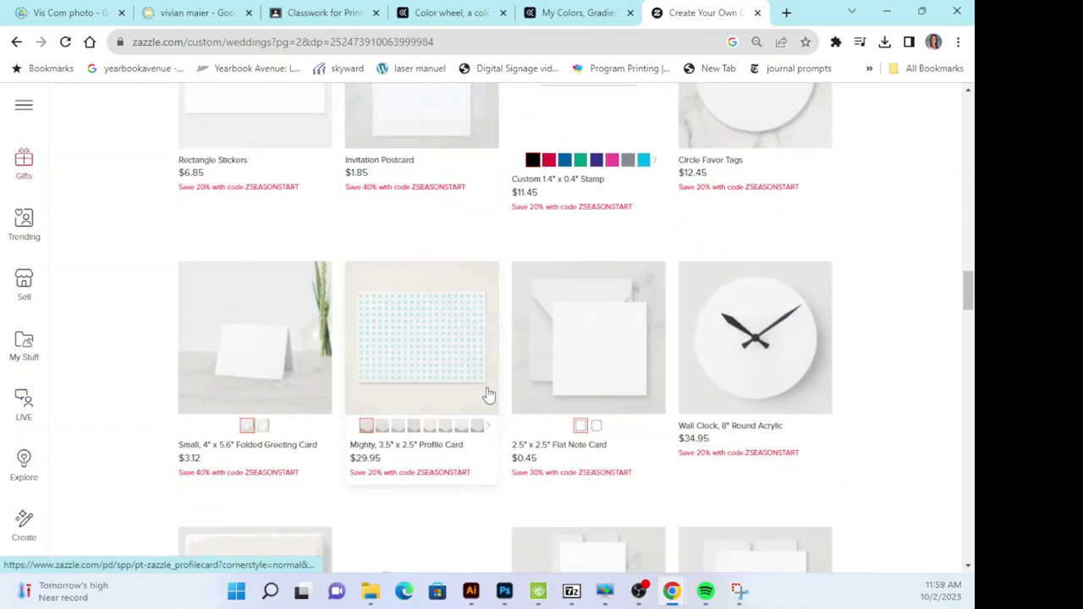
scroll(454, 385, down, 3)
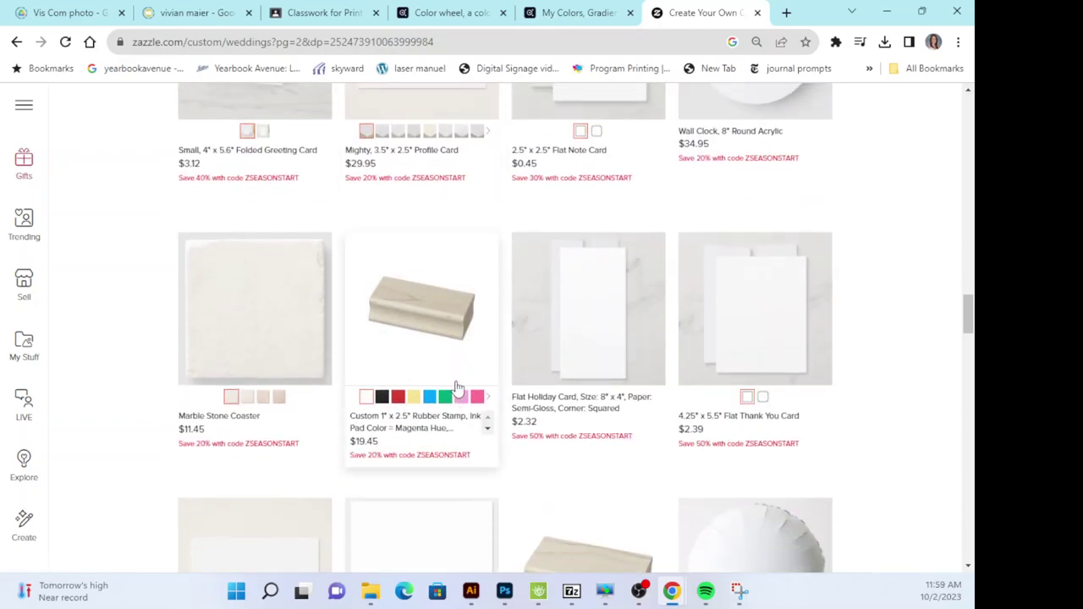
scroll(457, 381, up, 9)
scroll(457, 381, up, 15)
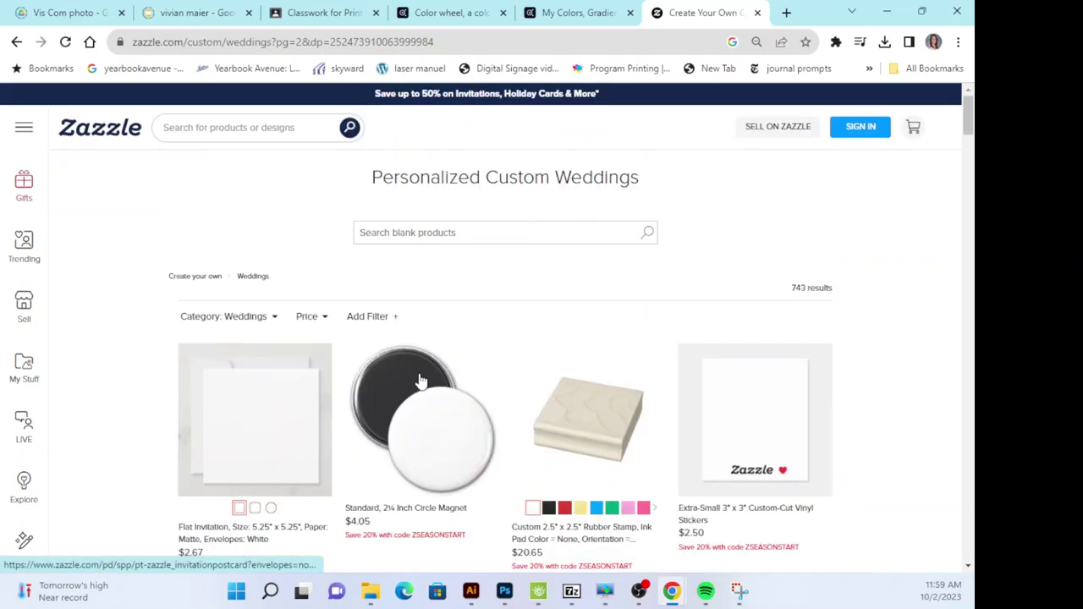
click(187, 282)
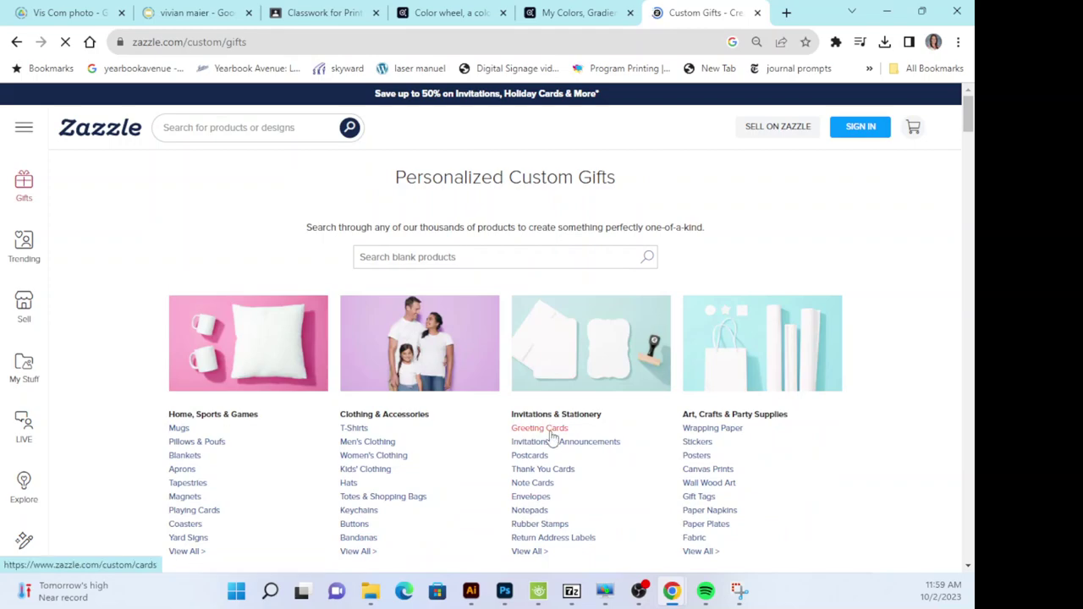
Scroll the clothing listings and open the white Men's Value T-Shirt ($15.16).
scroll(549, 435, down, 2)
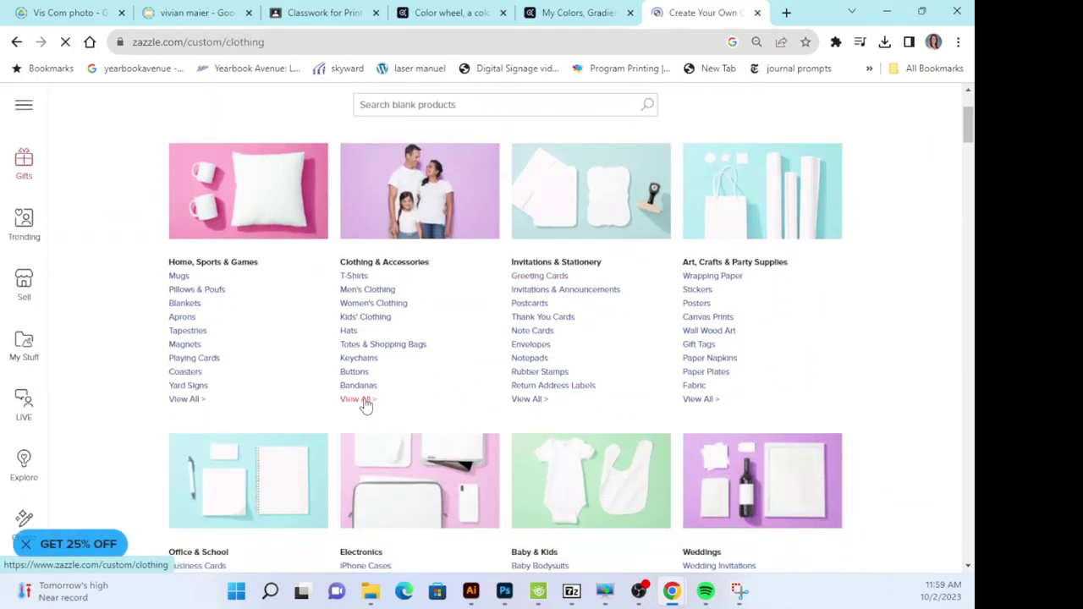
scroll(518, 403, down, 2)
scroll(519, 401, down, 6)
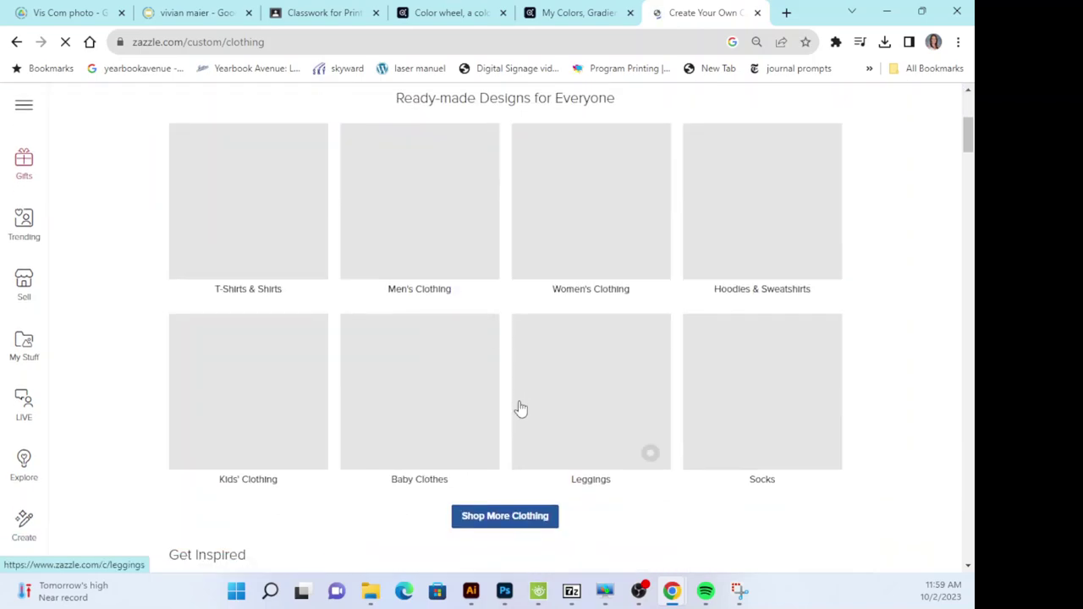
scroll(519, 408, up, 5)
scroll(427, 384, down, 12)
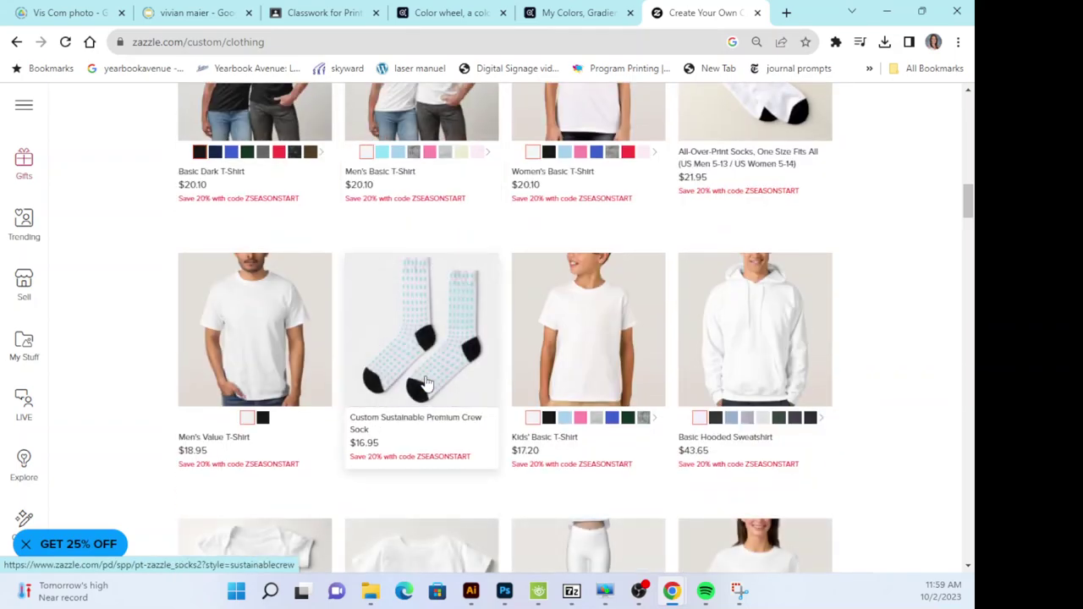
click(258, 366)
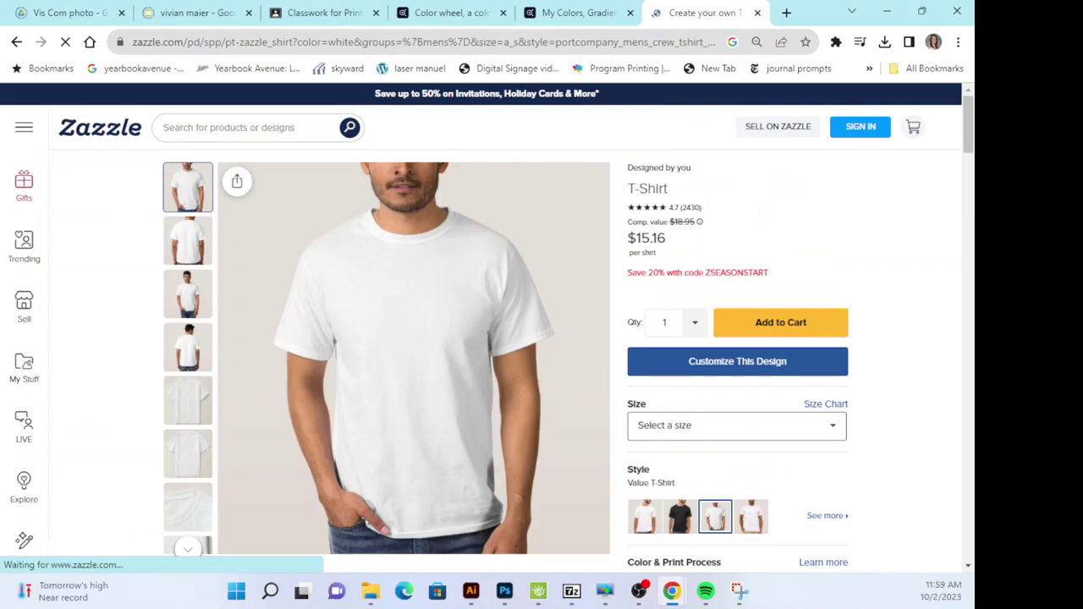
Place the floral pattern on the T-shirt, enlarge it to fill the print area, and finish.
click(743, 360)
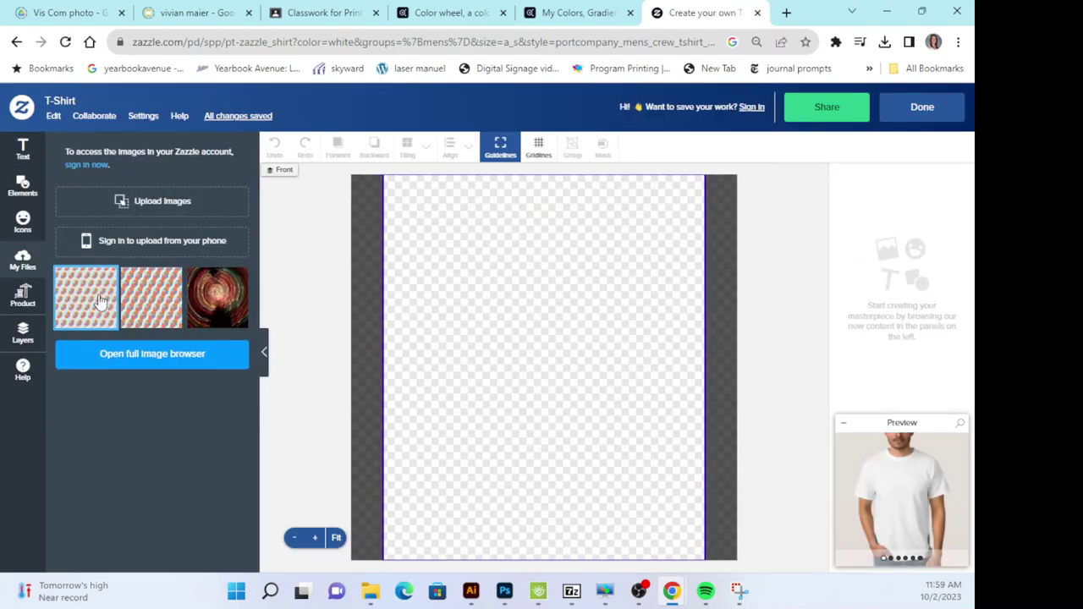
click(99, 301)
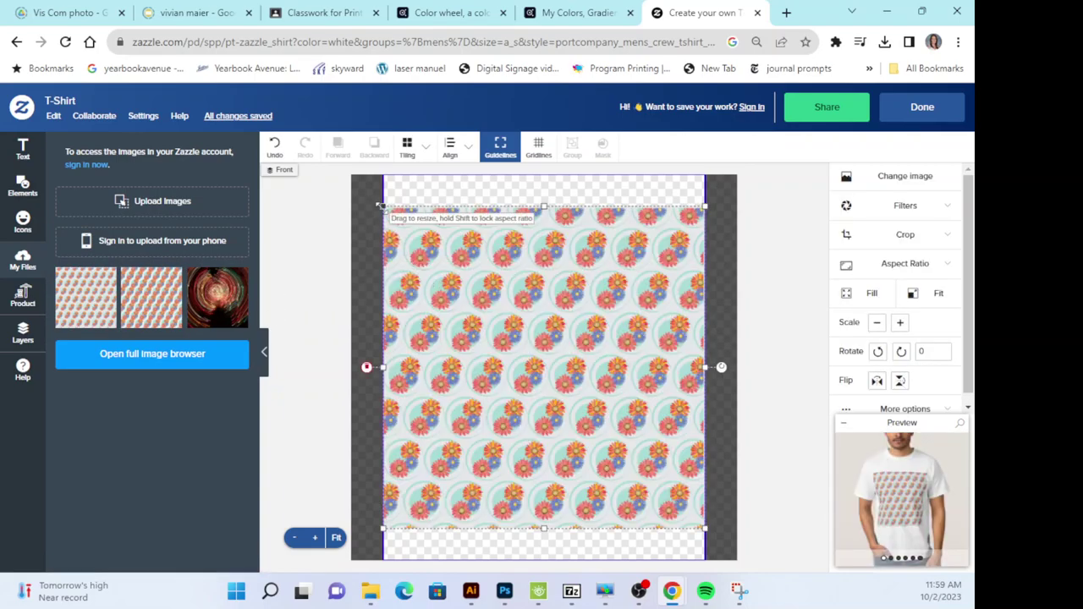
drag(380, 205, 365, 167)
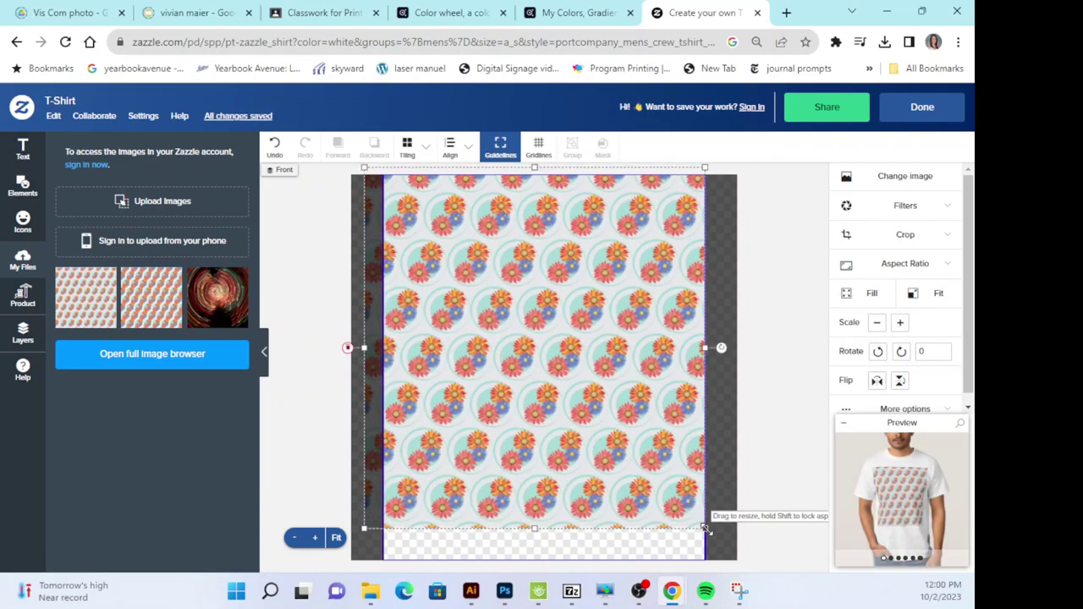
drag(704, 528, 745, 568)
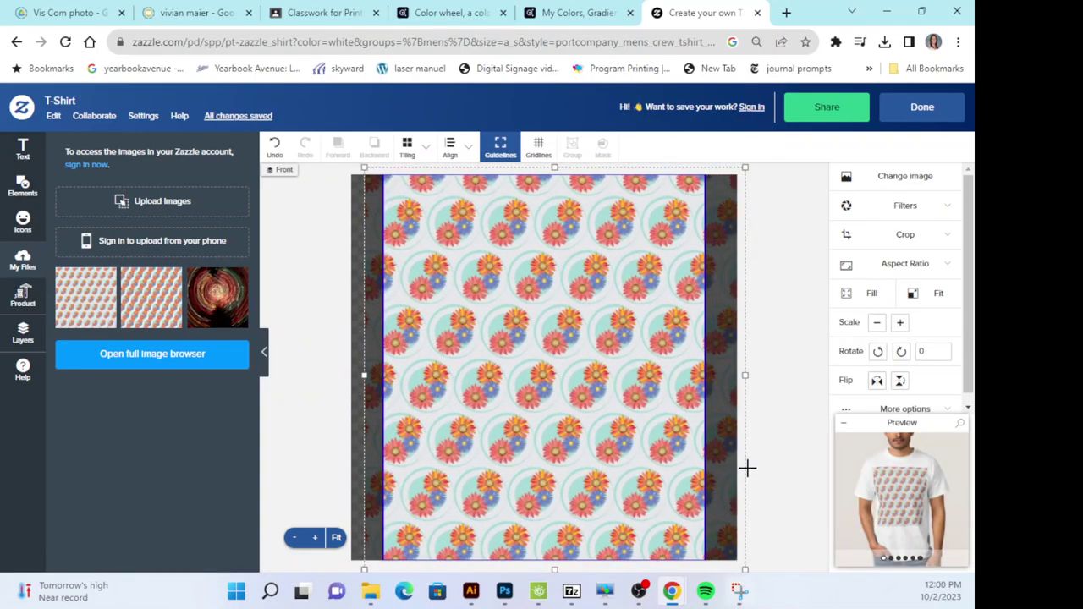
click(918, 108)
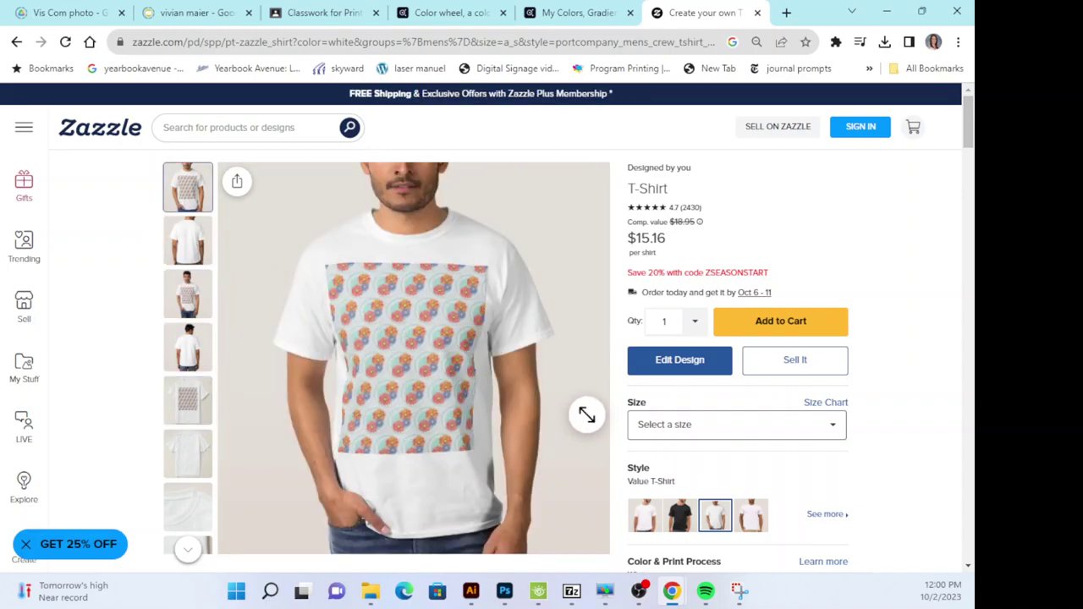
Snip the patterned T-shirt mockup, save it to Downloads as 'shirt', and minimize Snipping Tool.
click(740, 592)
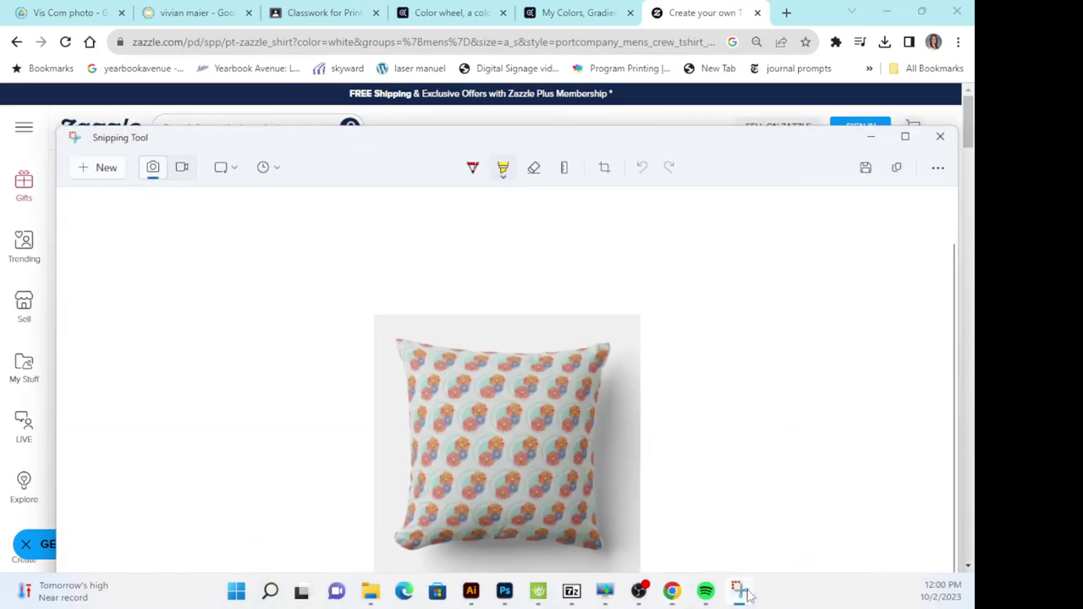
key(ctrl+n)
drag(266, 161, 557, 551)
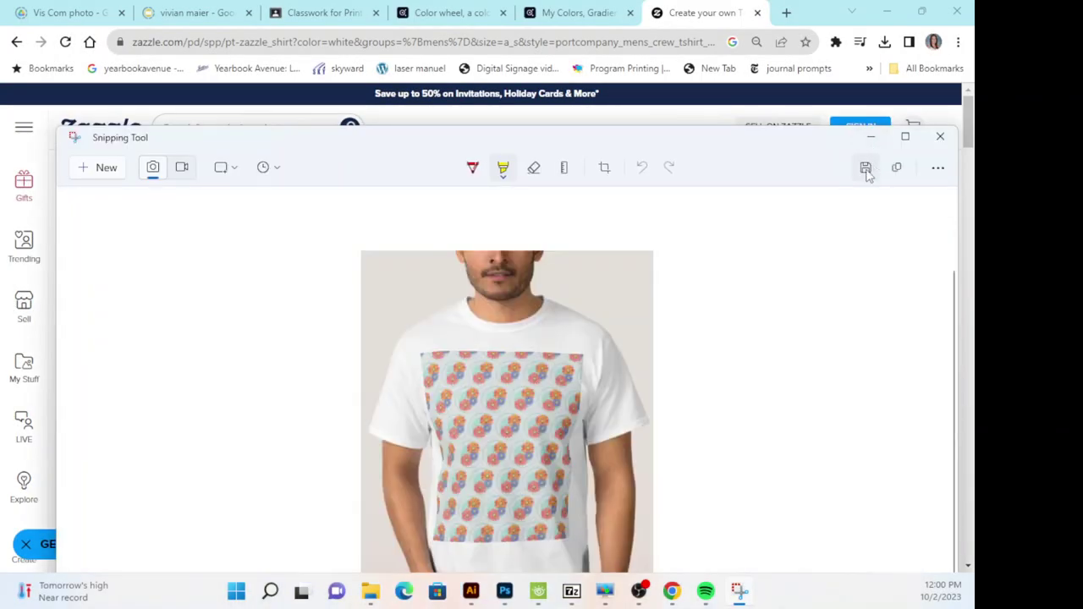
click(864, 168)
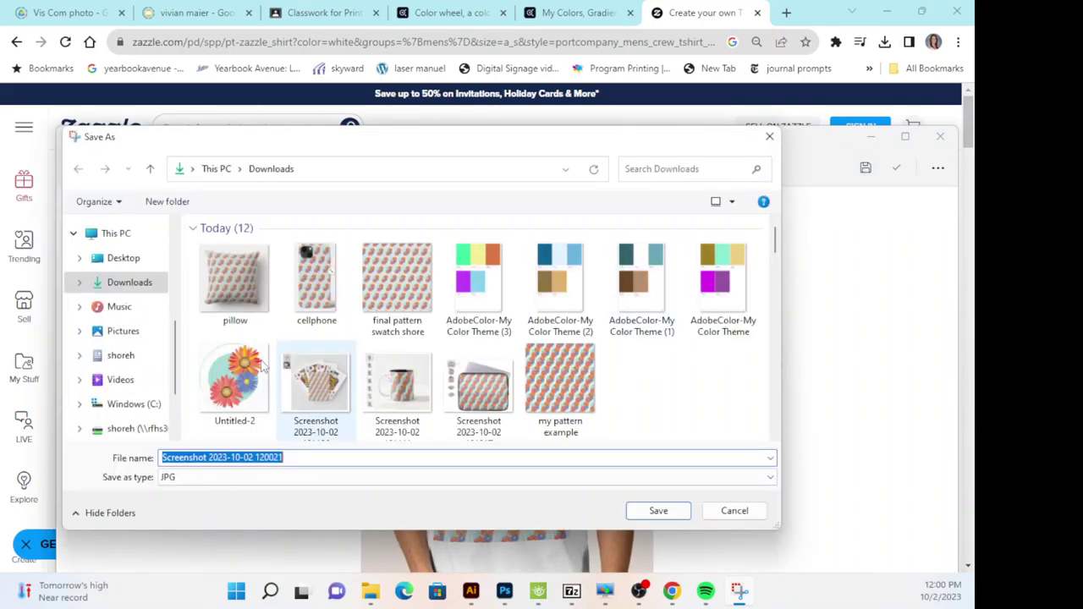
text(shirt)
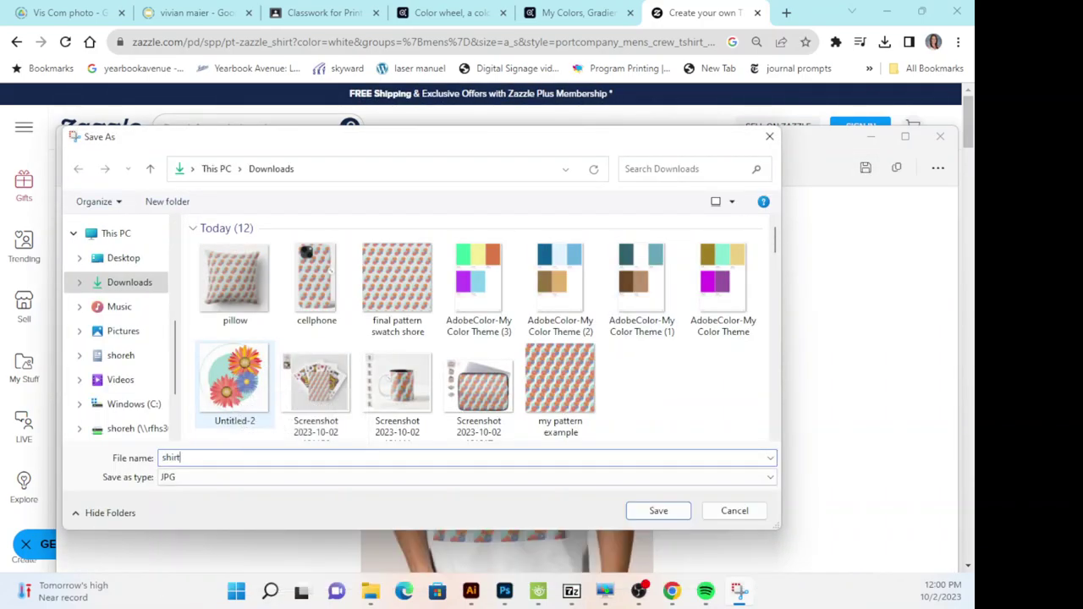
click(668, 513)
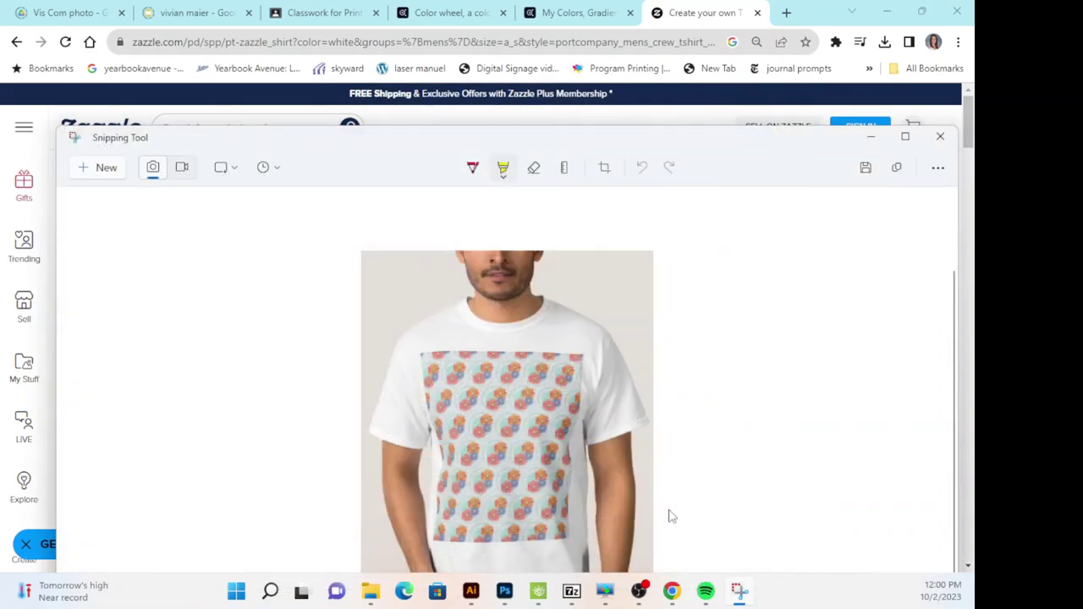
click(867, 146)
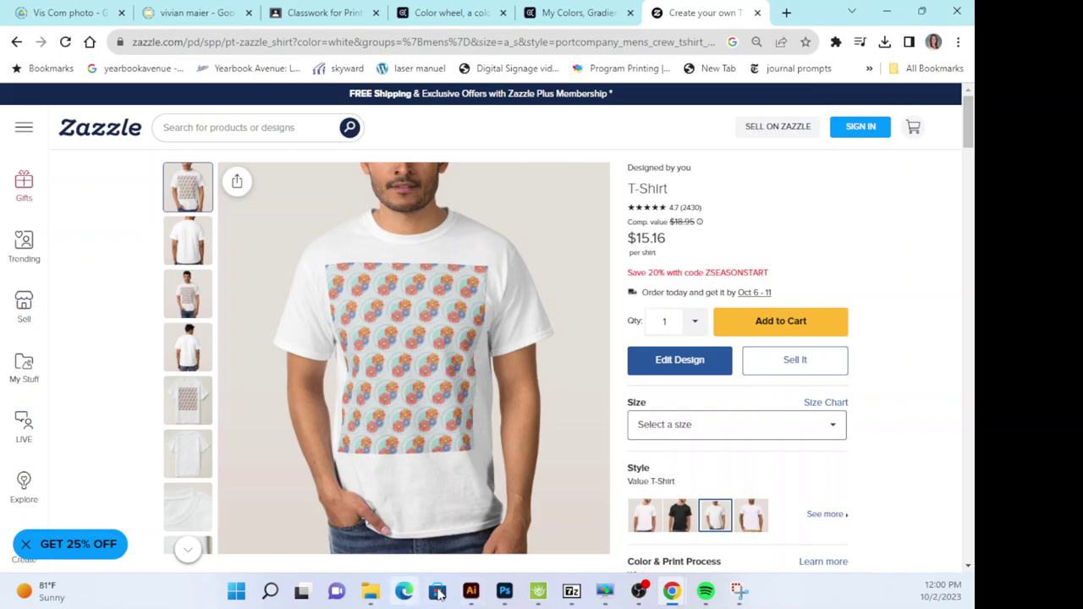
Switch to the Illustrator heather board with the flower circle, pattern square and color chips.
click(470, 592)
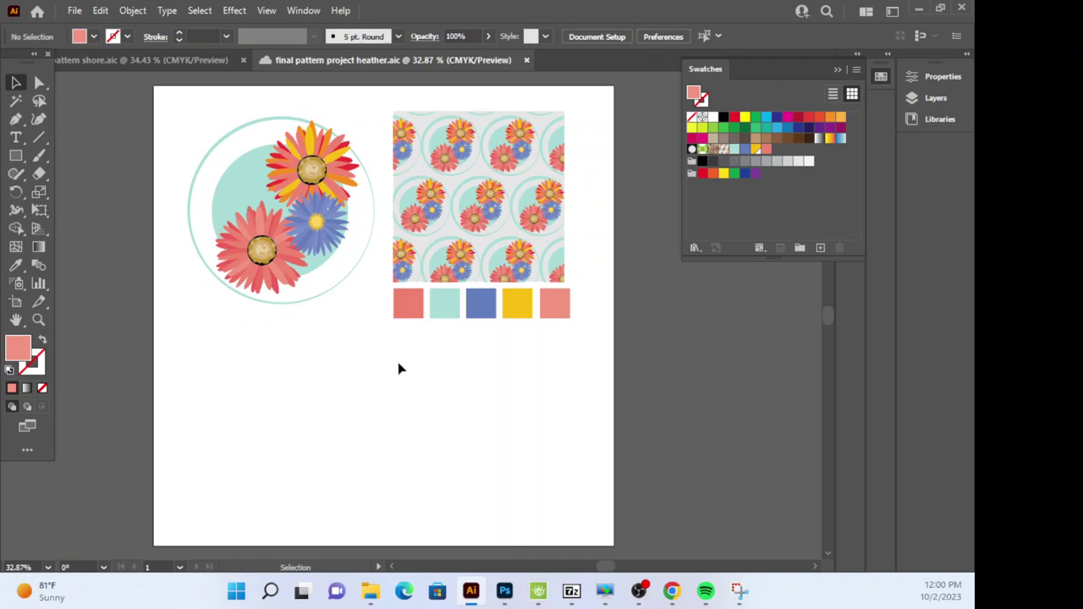
Place the shirt image from Downloads onto the artboard and nudge it into position.
click(71, 14)
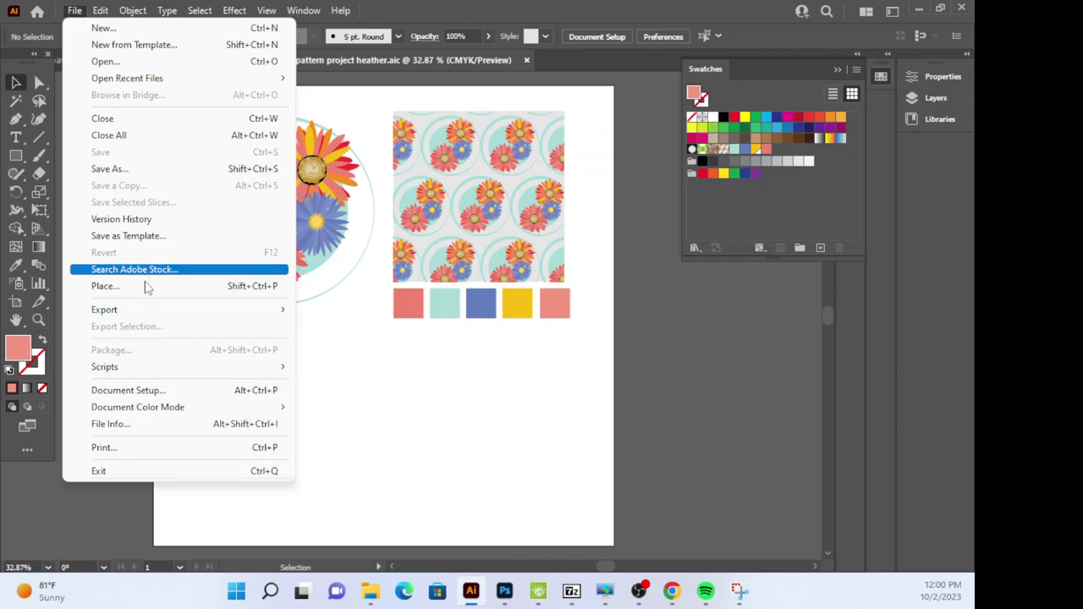
click(144, 290)
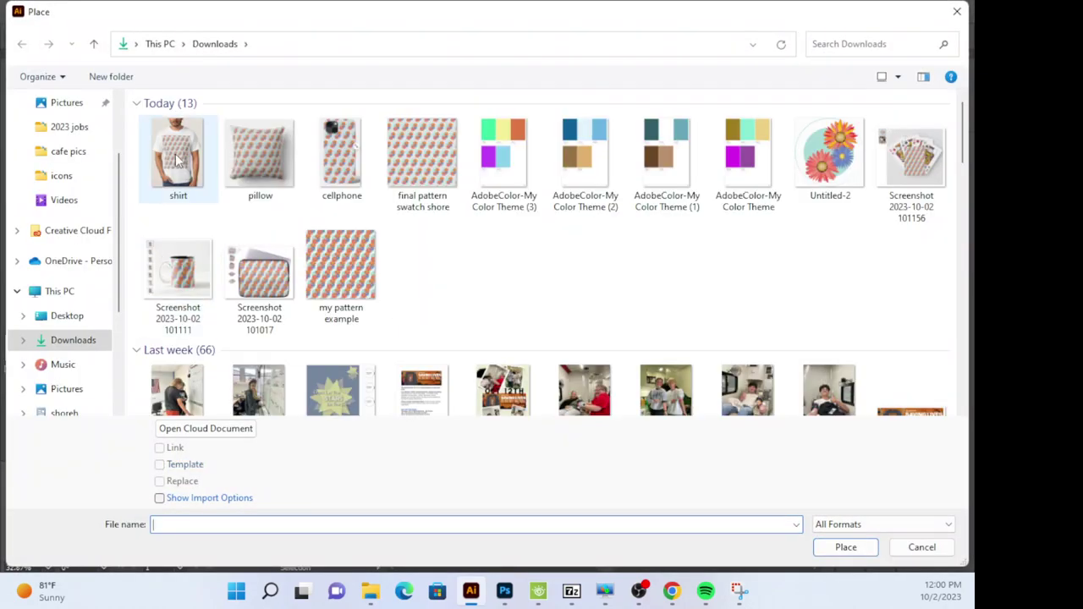
click(845, 547)
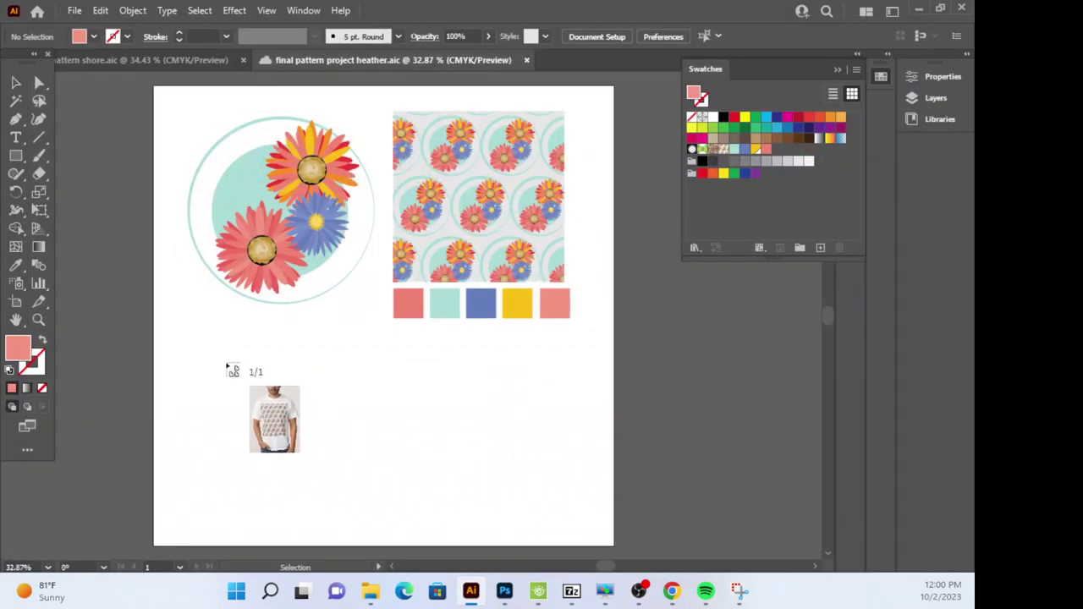
click(226, 364)
click(385, 410)
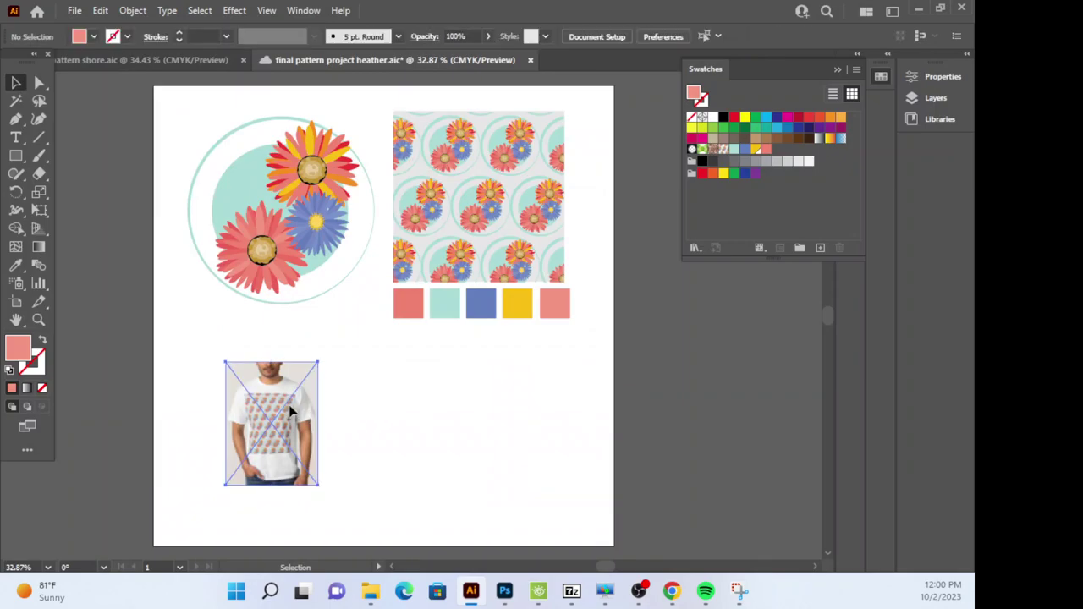
drag(288, 404, 270, 412)
click(369, 418)
Place the pillow image and move it beside the shirt.
click(74, 10)
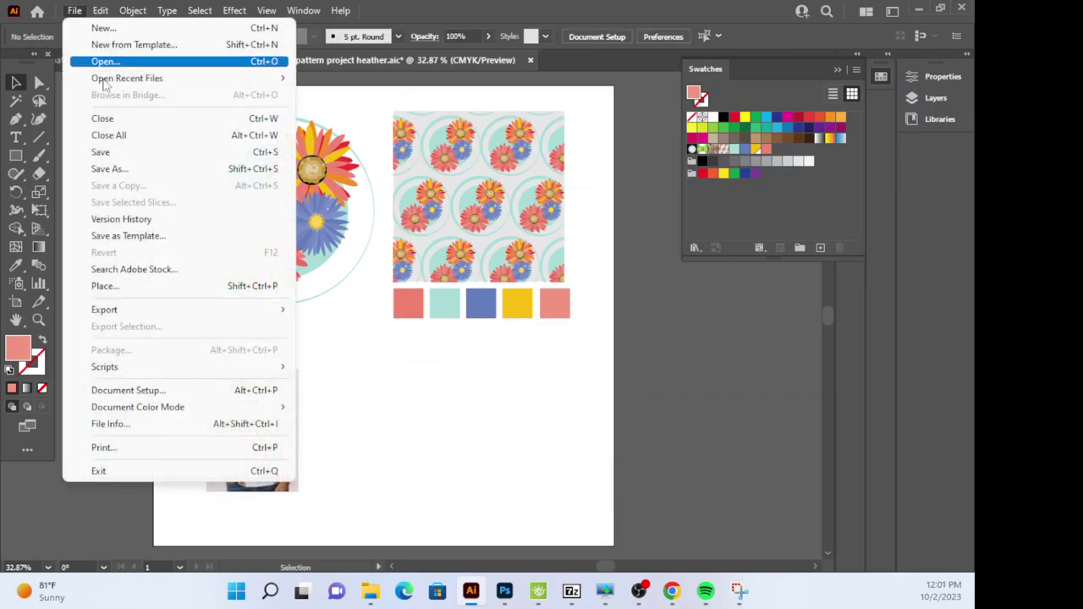
click(127, 286)
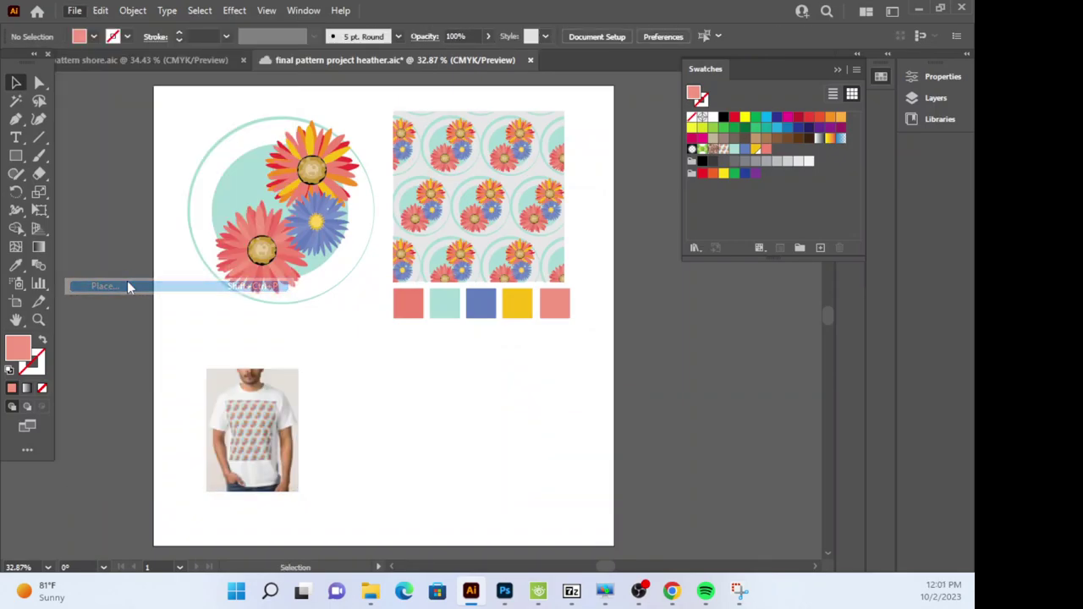
click(256, 143)
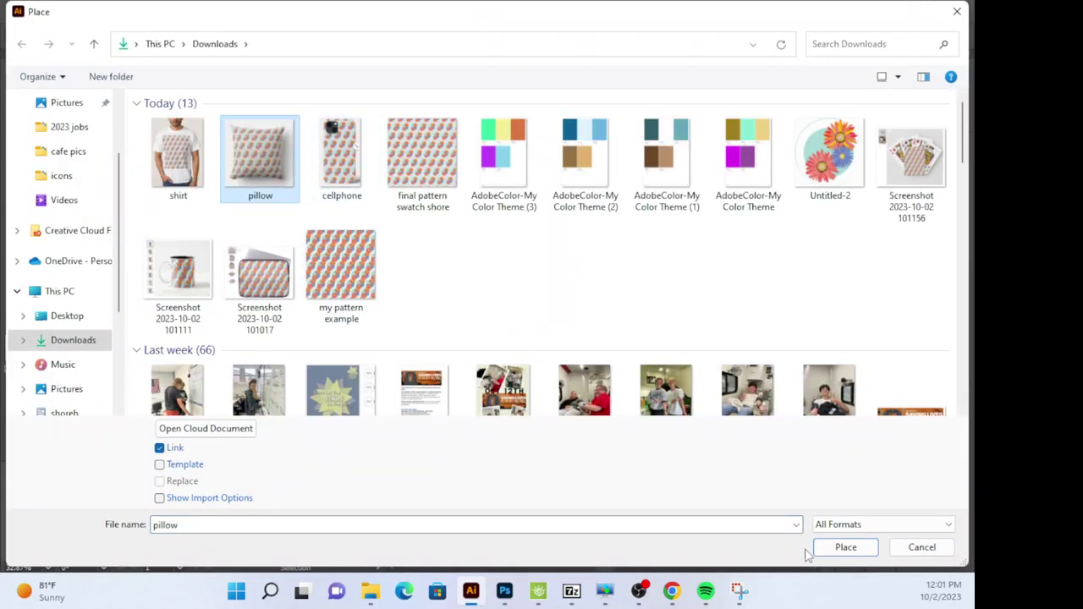
click(845, 546)
click(394, 426)
drag(423, 454, 351, 403)
Place the cellphone image, then move and enlarge it next to the pillow.
click(78, 11)
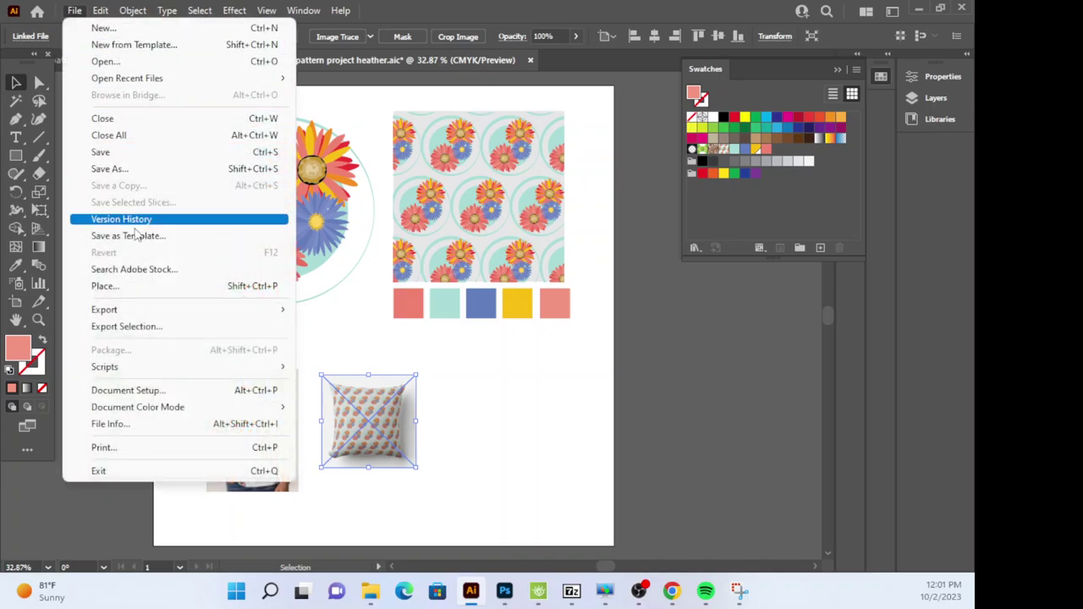
click(138, 285)
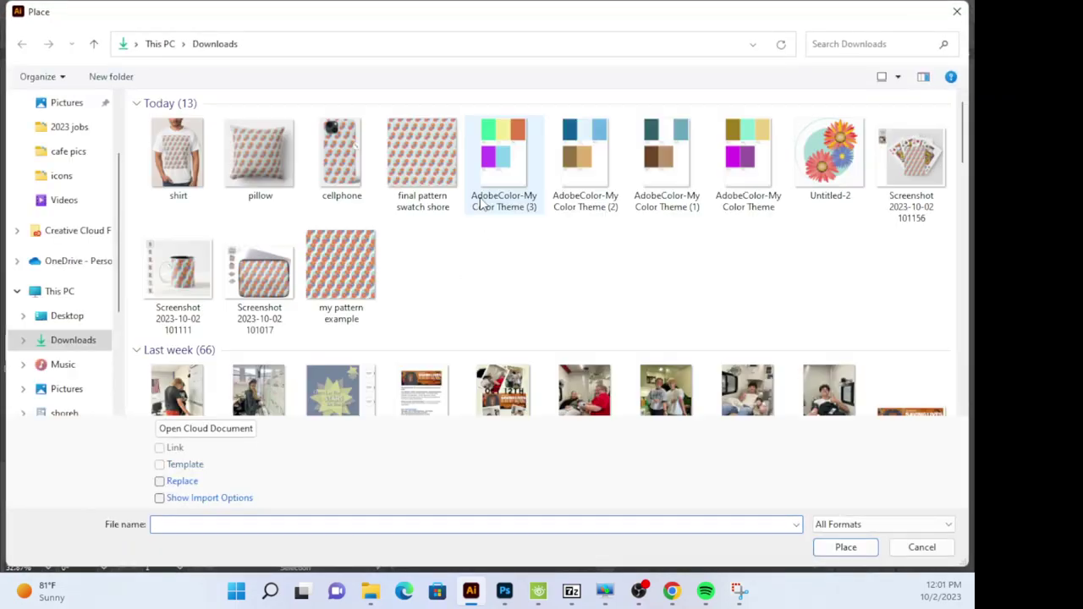
click(341, 152)
click(845, 547)
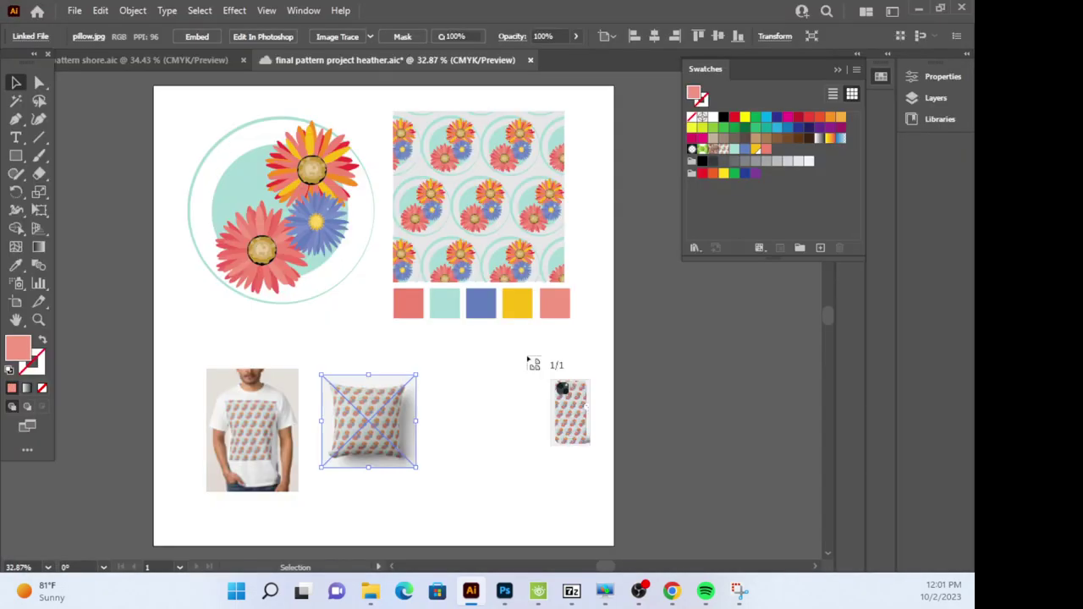
click(499, 362)
drag(550, 418, 503, 425)
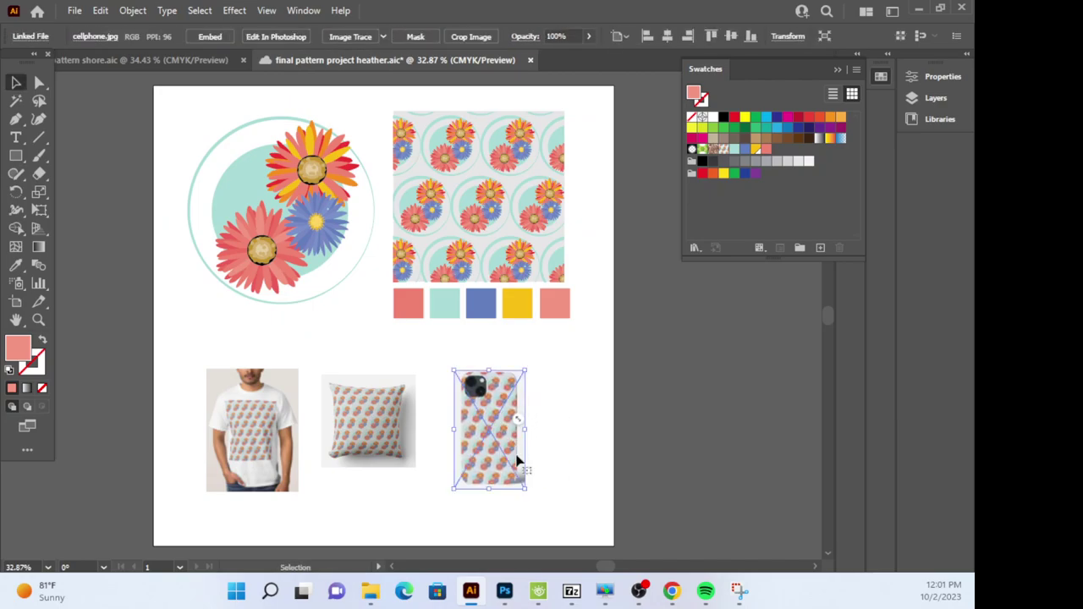
drag(525, 488, 536, 455)
click(430, 447)
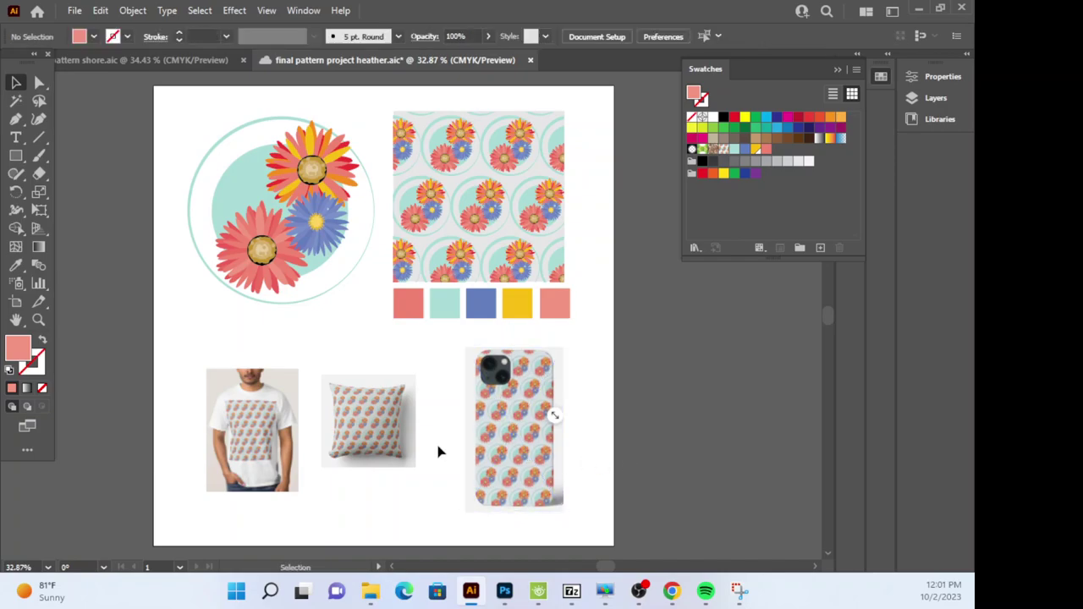
Rearrange and resize the mockups into a row, then shift all three right together.
drag(339, 450, 280, 472)
drag(241, 270, 217, 252)
drag(182, 336, 143, 383)
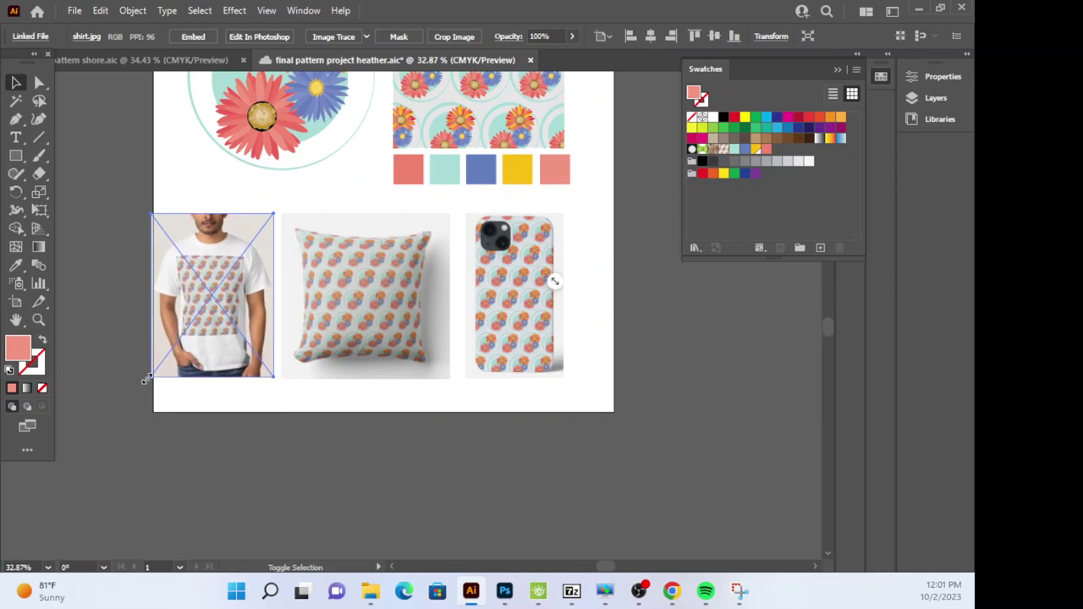
click(283, 425)
drag(94, 279, 549, 362)
drag(476, 310, 505, 313)
click(692, 375)
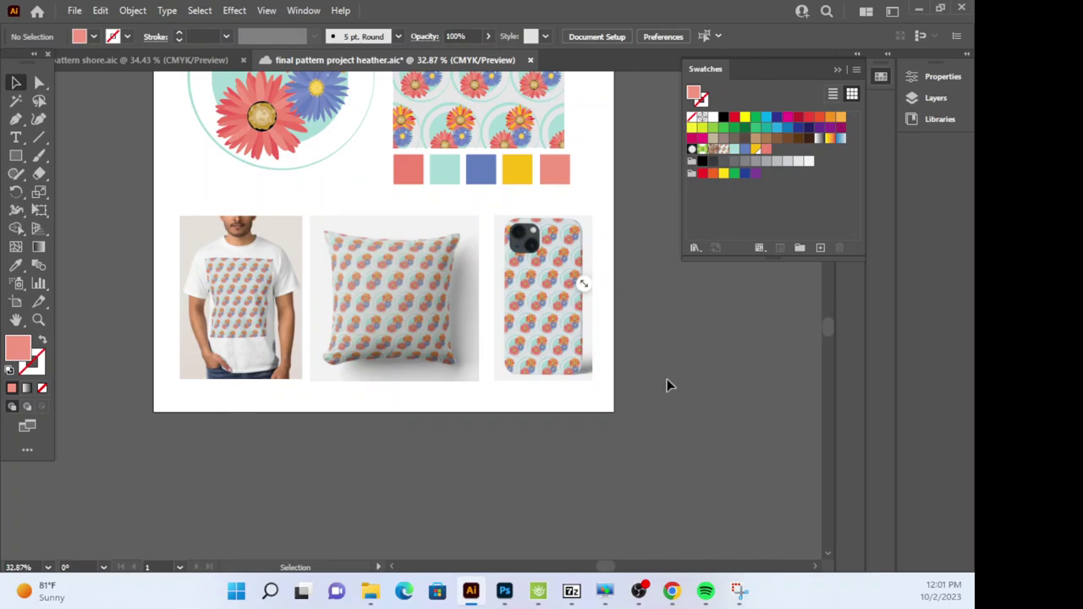
Bottom-align the shirt, pillow and phone mockups using the phone as key object.
drag(666, 379, 150, 267)
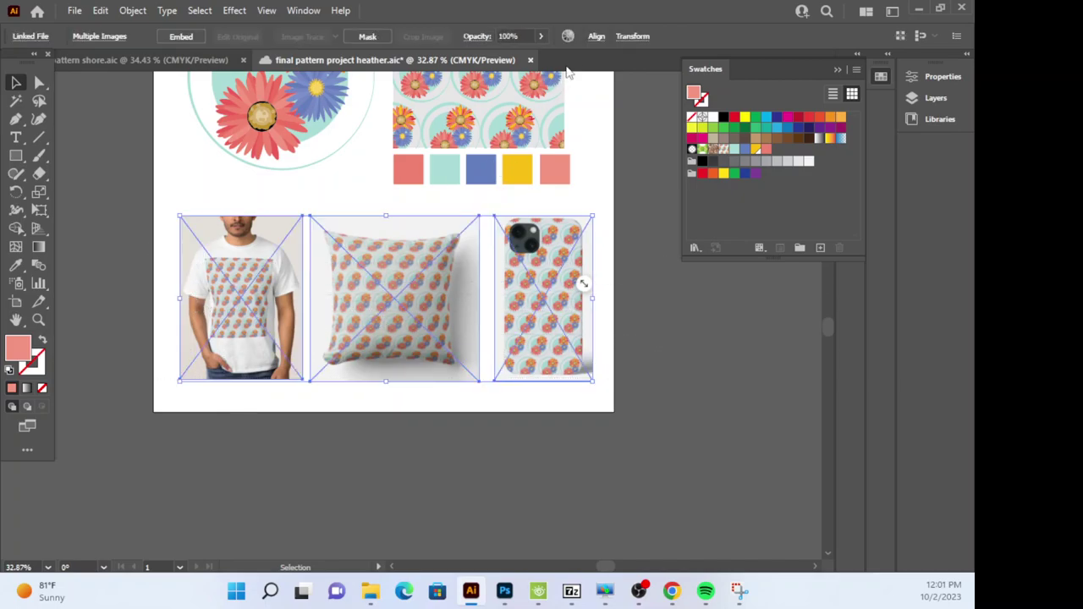
click(597, 37)
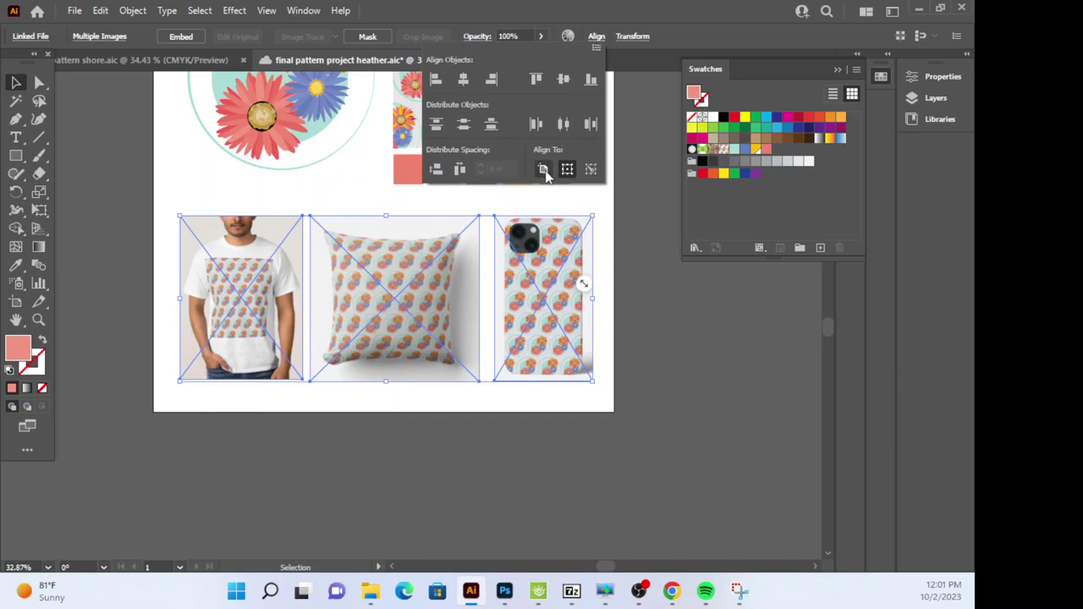
click(591, 170)
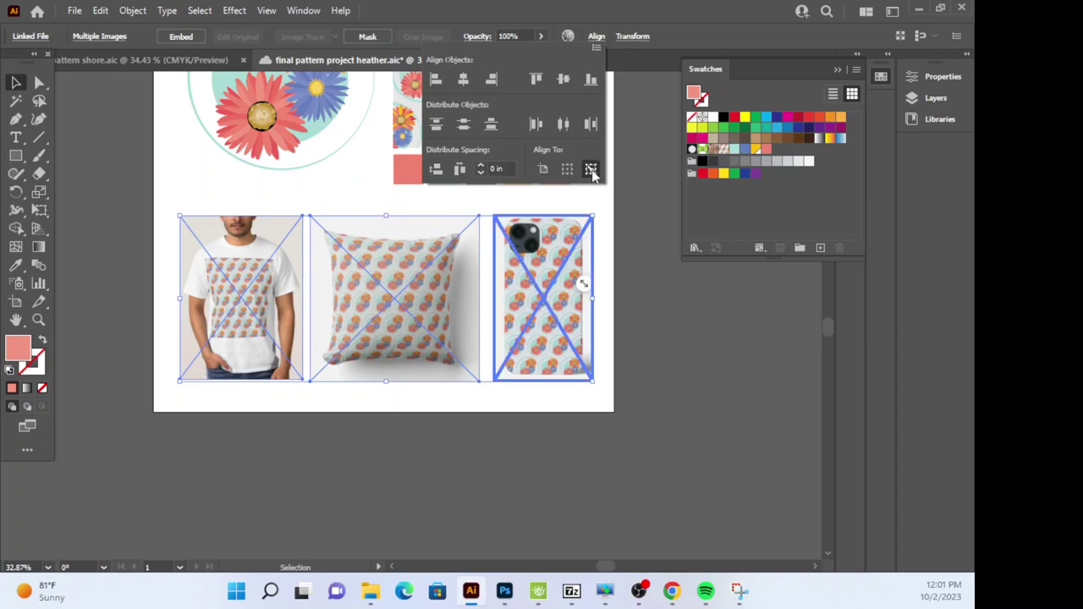
click(590, 80)
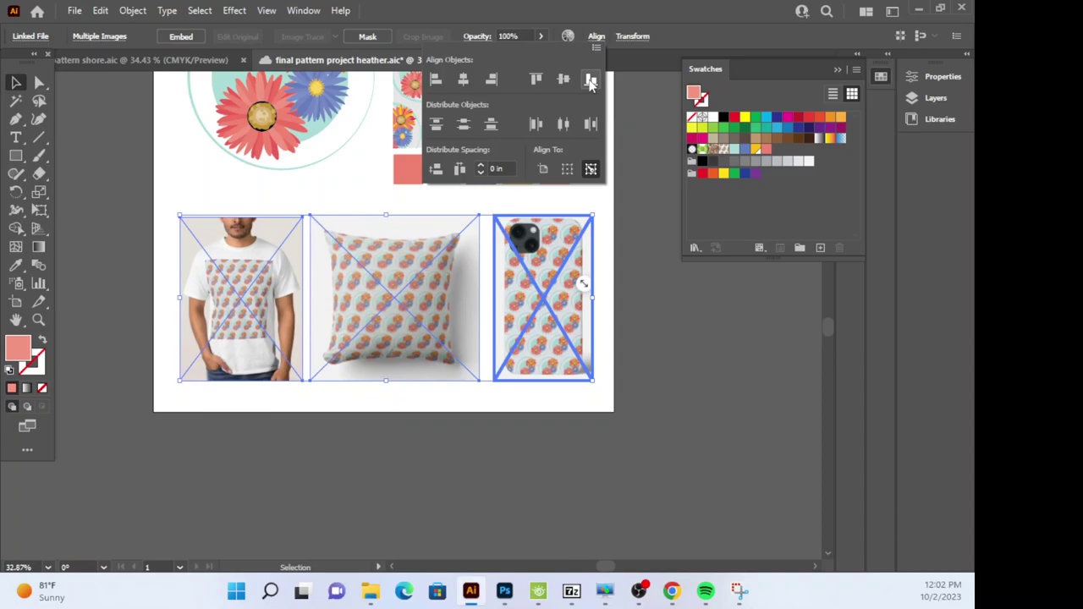
click(639, 209)
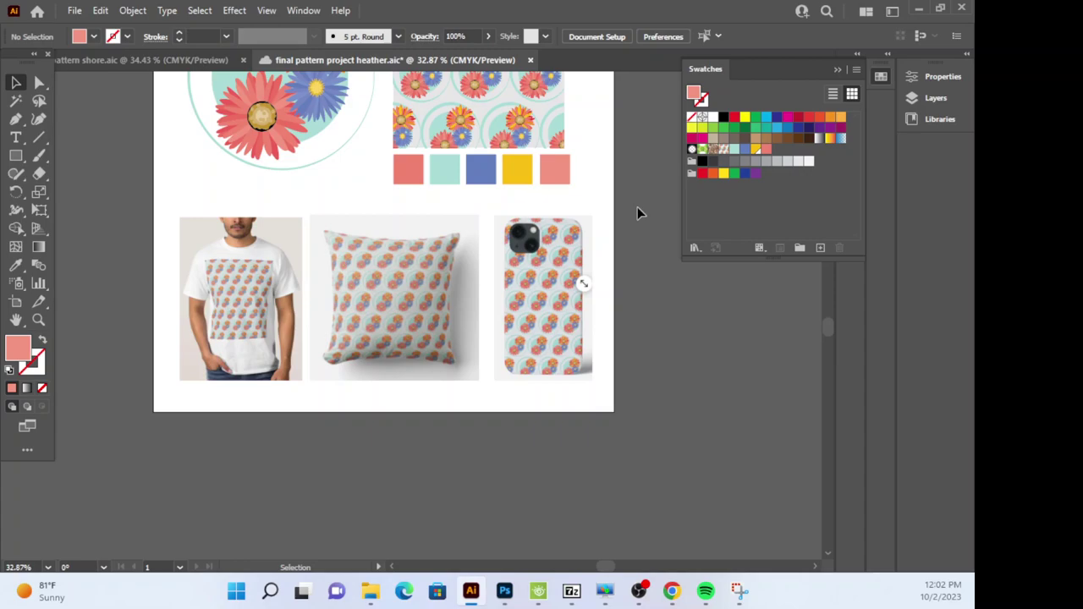
scroll(637, 210, up, 3)
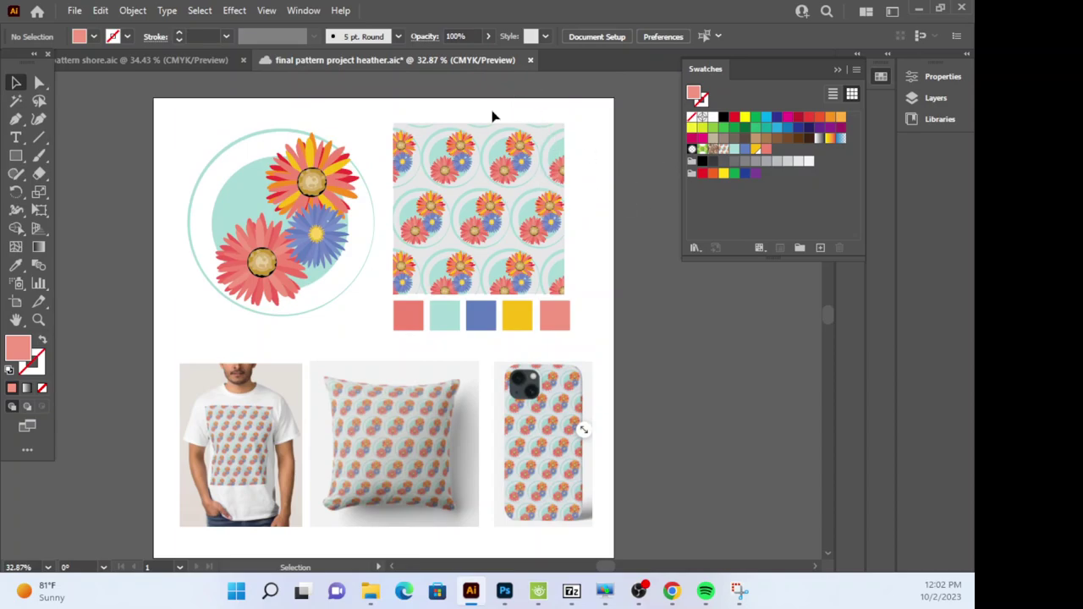
Try horizontally center-aligning the five colour chips to a key chip, then undo it.
drag(372, 325, 610, 347)
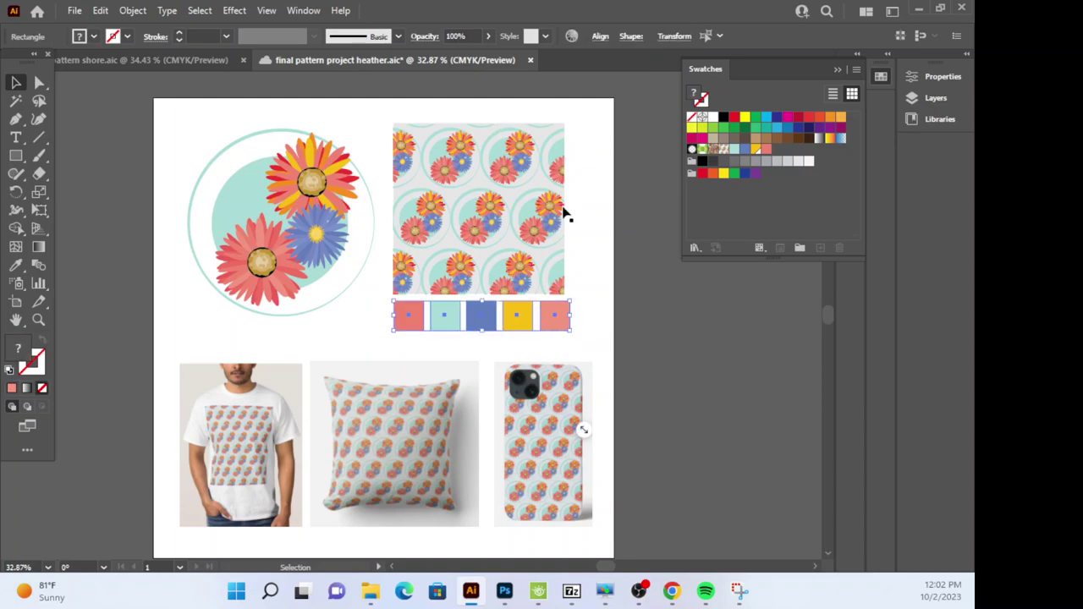
click(601, 36)
click(595, 170)
click(567, 80)
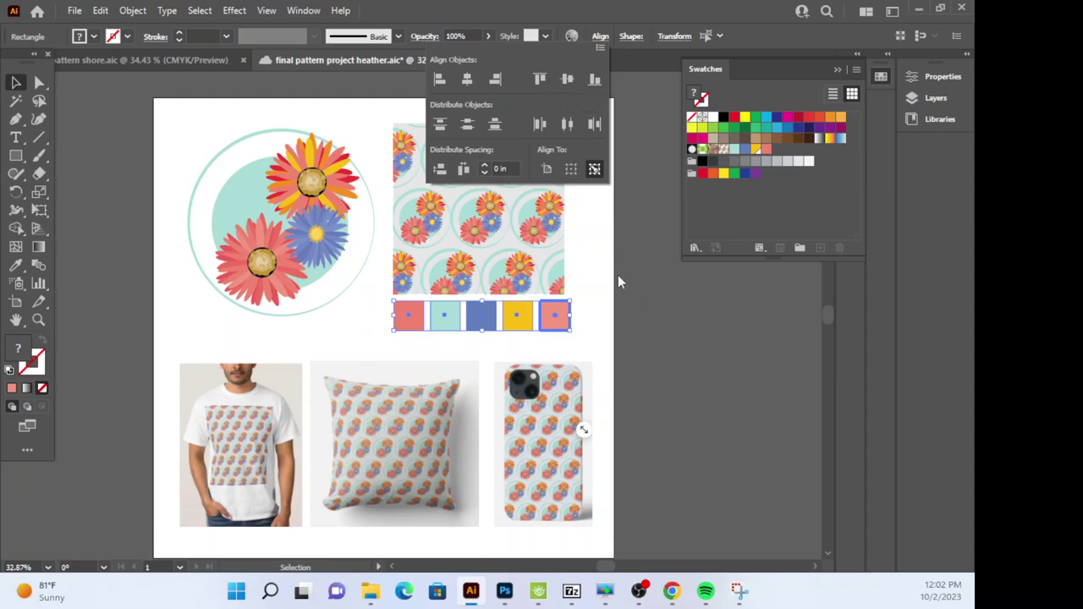
click(468, 79)
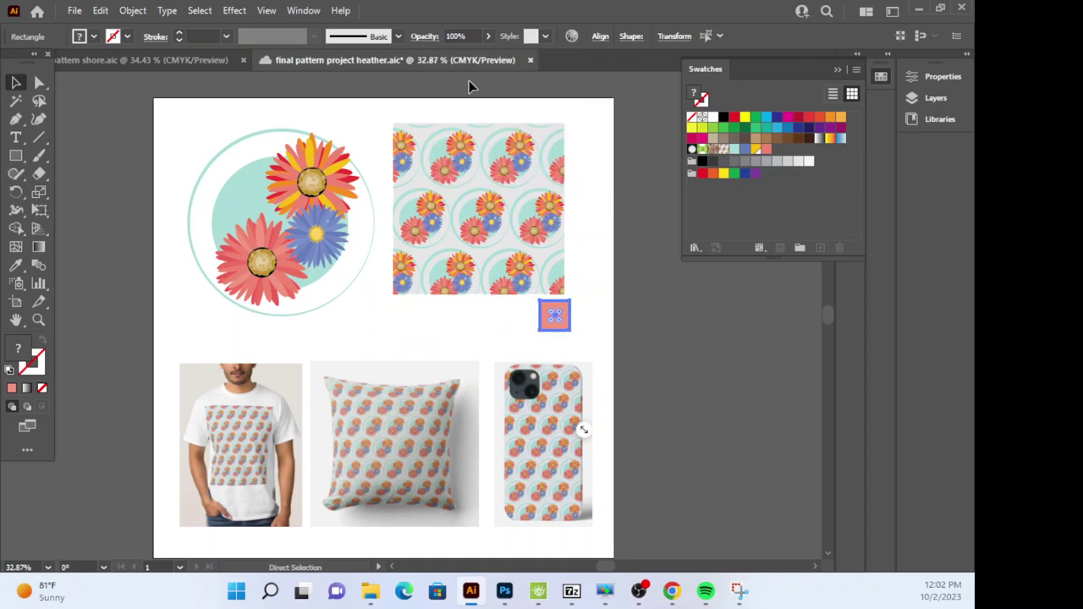
key(ctrl+z)
Select the pattern-filled rectangle above the chips and delete it.
click(621, 207)
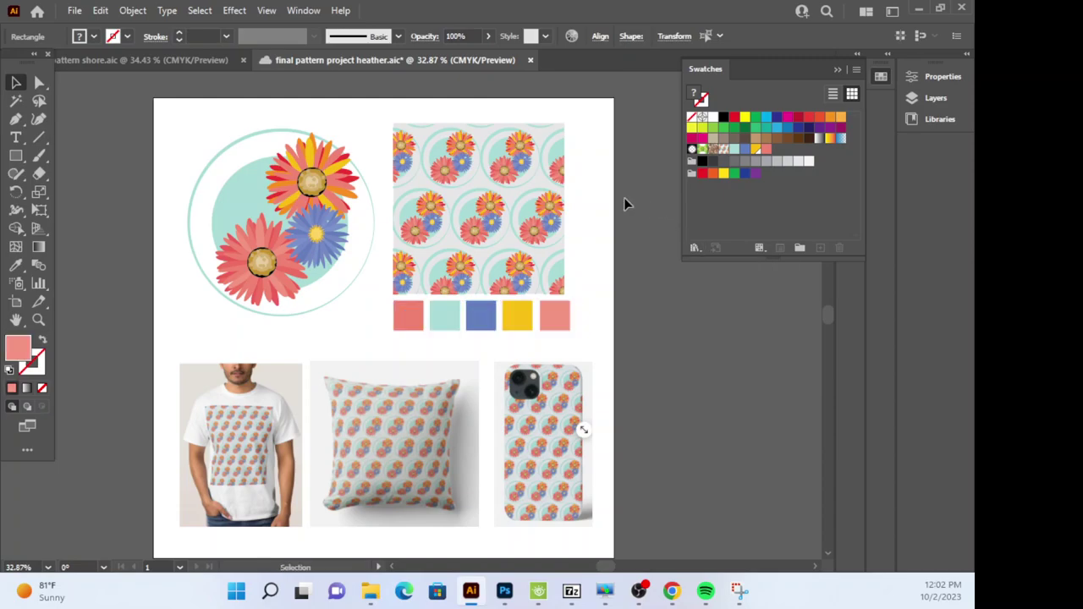
drag(495, 225, 499, 225)
drag(395, 210, 395, 211)
click(607, 245)
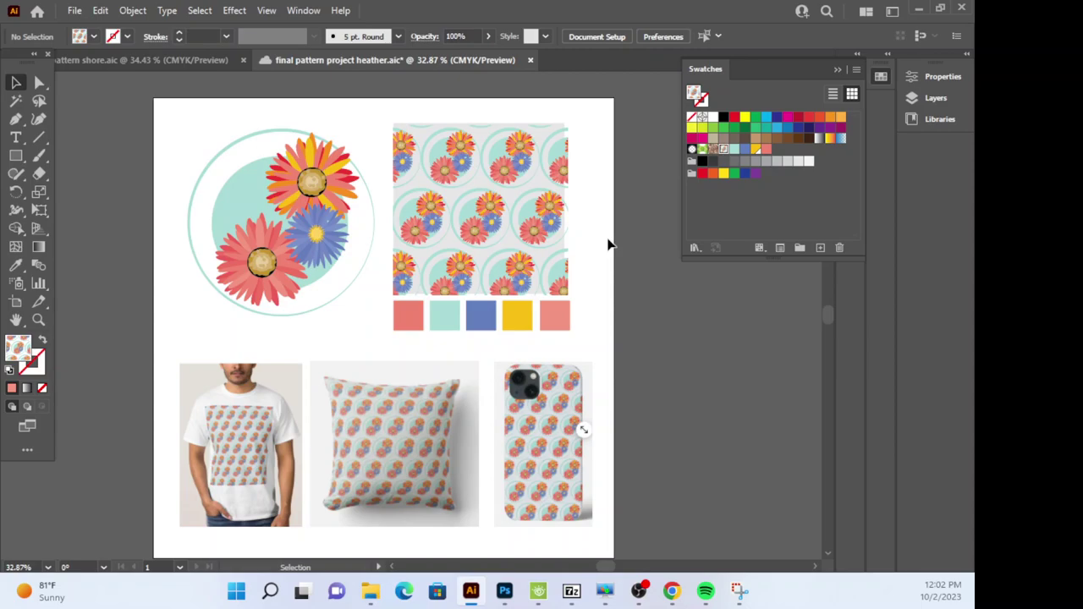
click(535, 202)
mouse_move(536, 203)
mouse_down()
mouse_move(635, 191)
mouse_move(535, 202)
mouse_up()
click(651, 211)
click(569, 225)
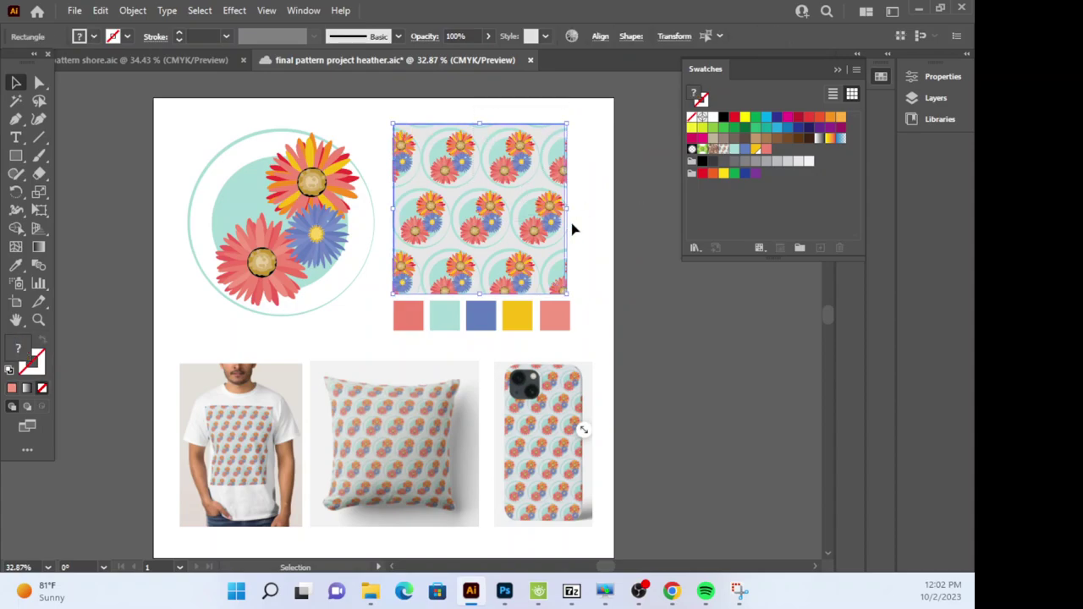
key(Delete)
Place the 'final pattern swatch shore' image onto the artboard.
click(75, 10)
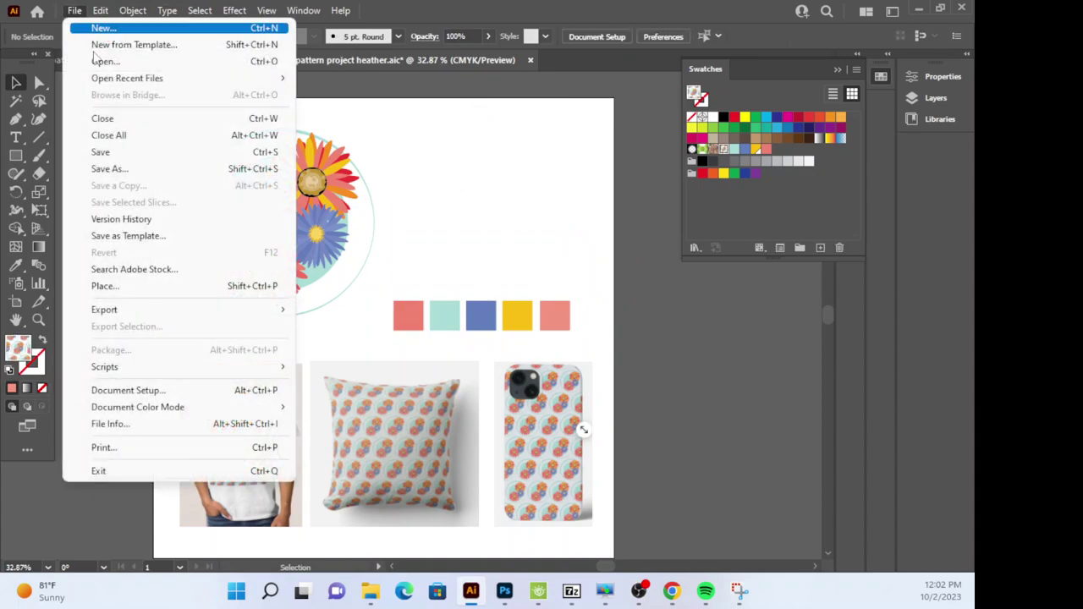
click(110, 287)
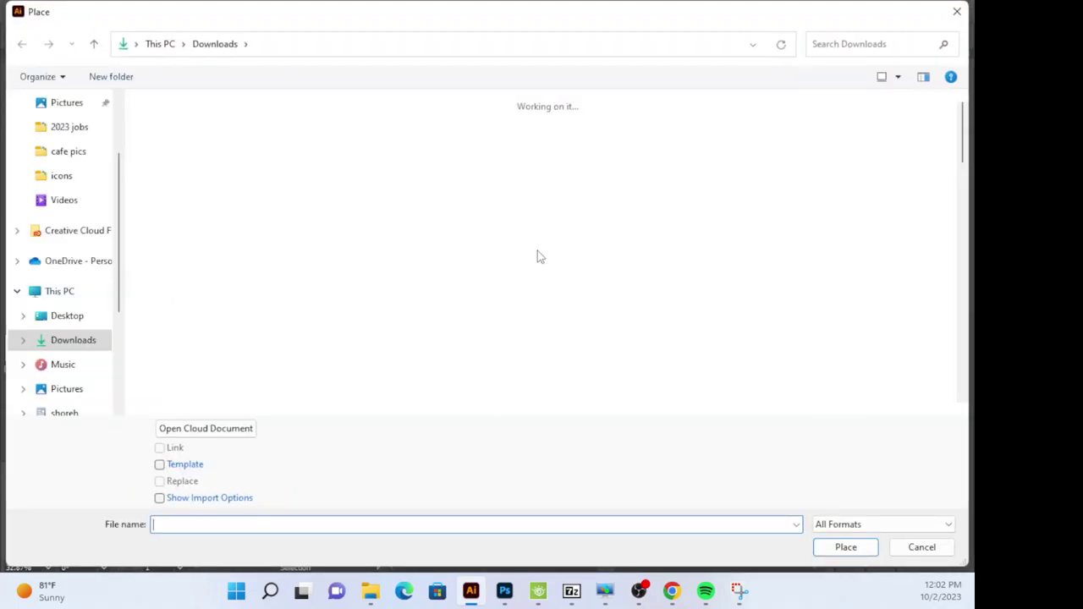
click(414, 156)
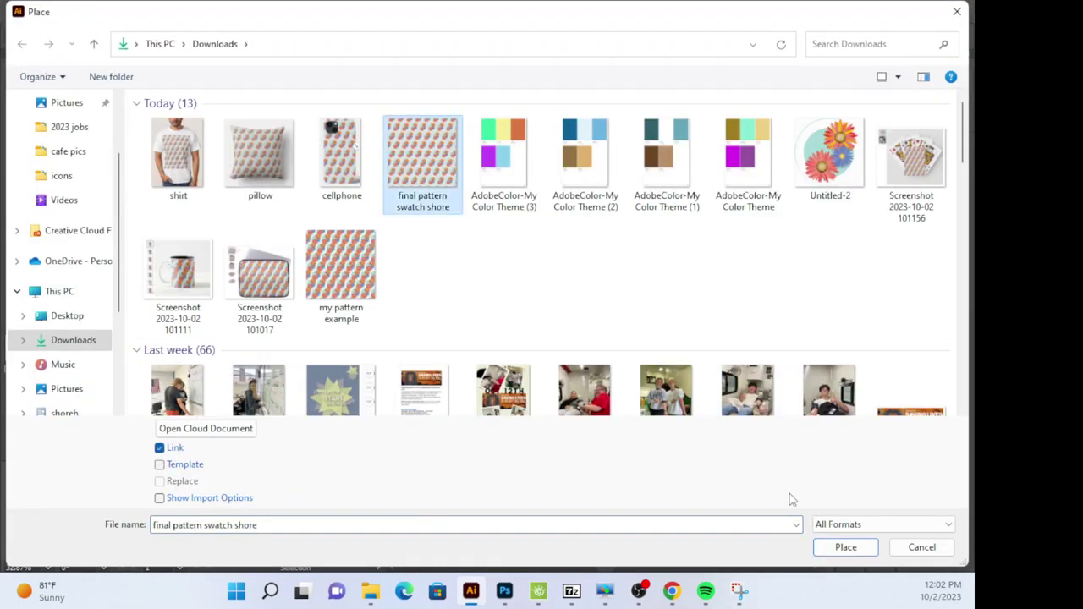
click(845, 546)
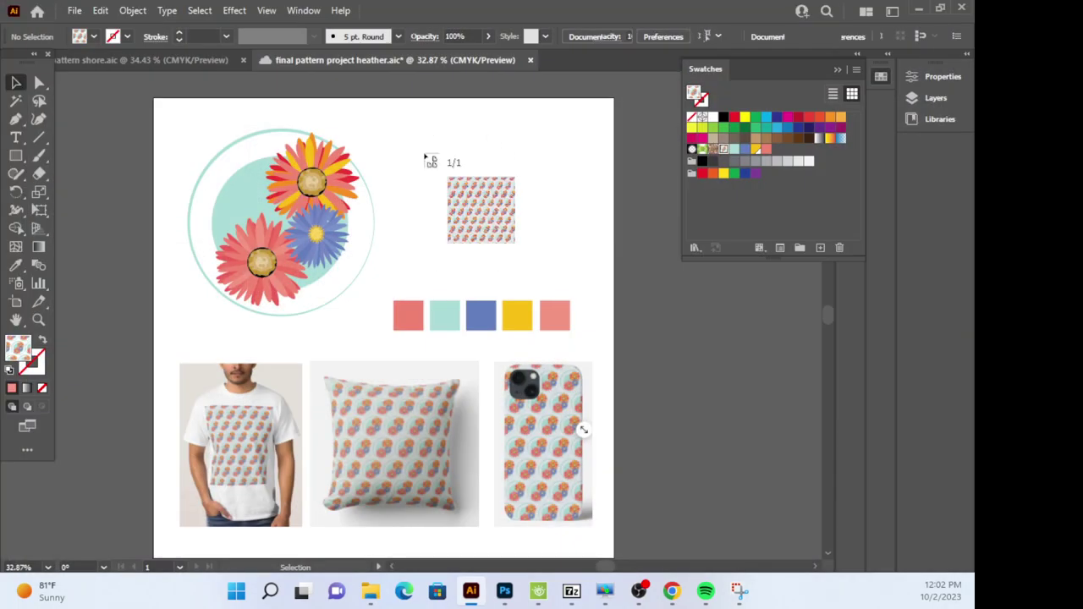
click(403, 131)
Scale and move the pattern image so it spans the chip row's width above the chips.
click(466, 160)
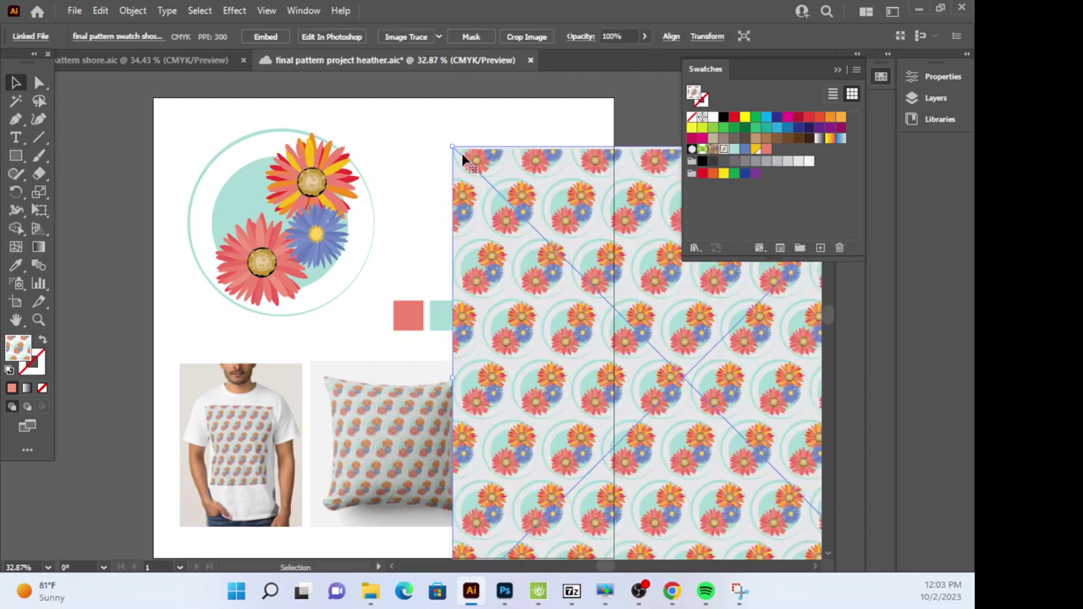
drag(448, 144, 757, 452)
drag(765, 495, 425, 194)
click(508, 167)
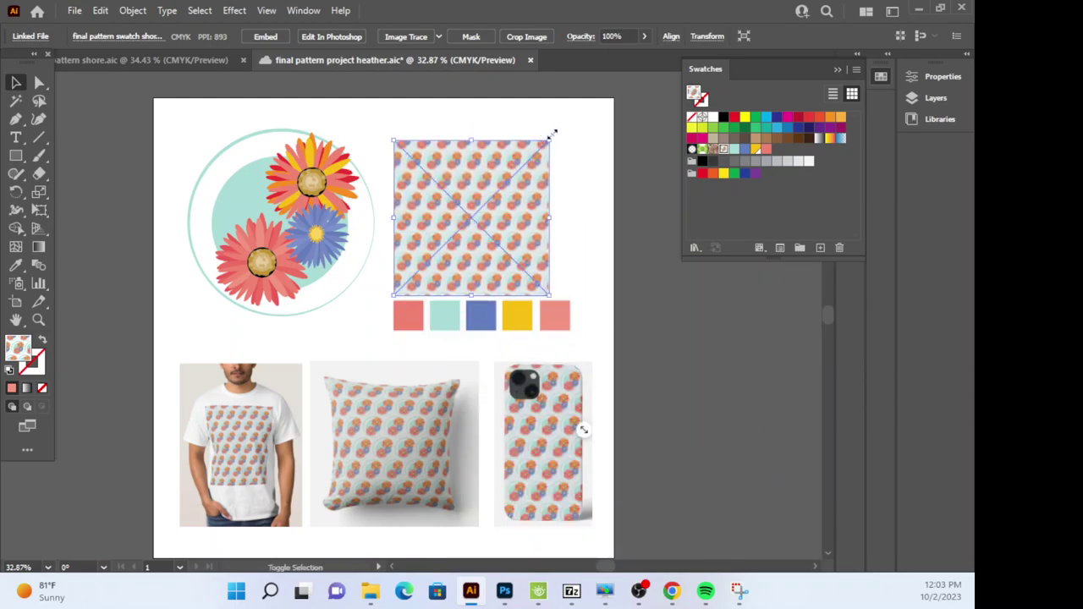
drag(551, 135, 571, 124)
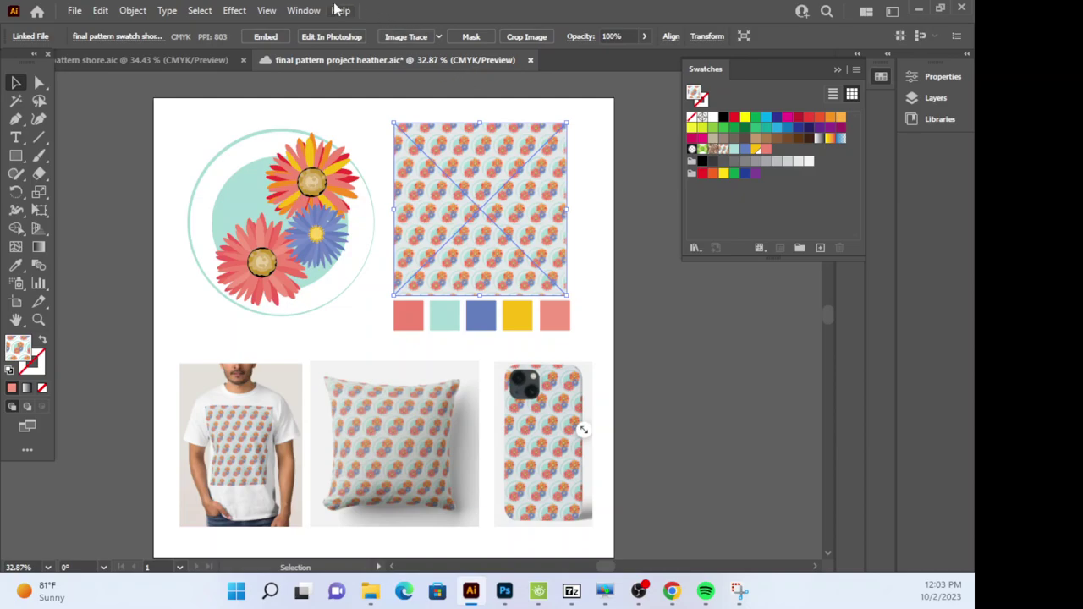
In the Links panel, embed the pattern swatch image and enlarge the panel to list every file.
click(305, 11)
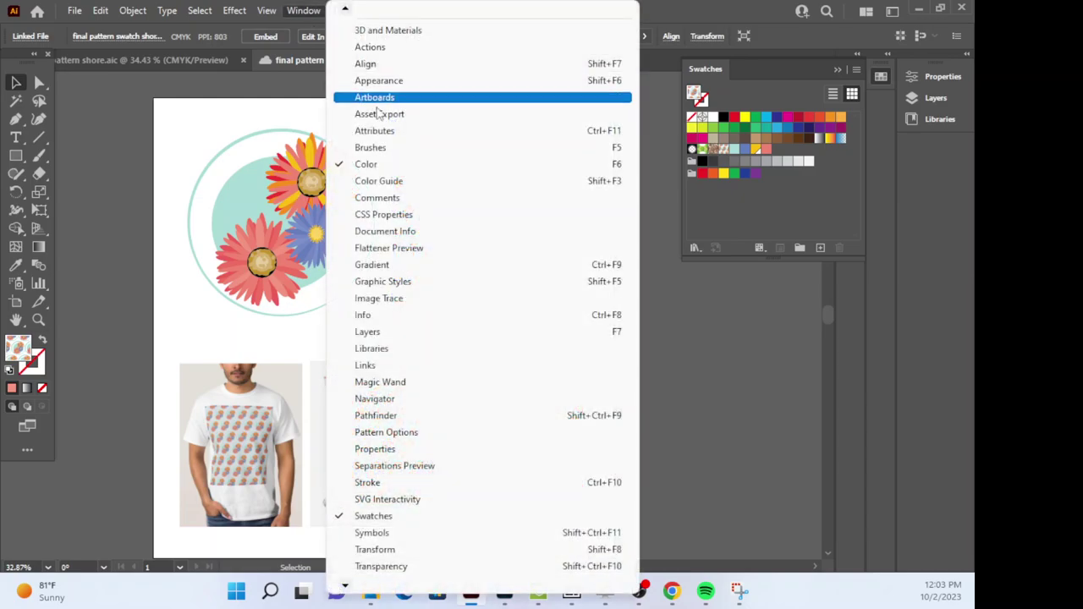
click(442, 365)
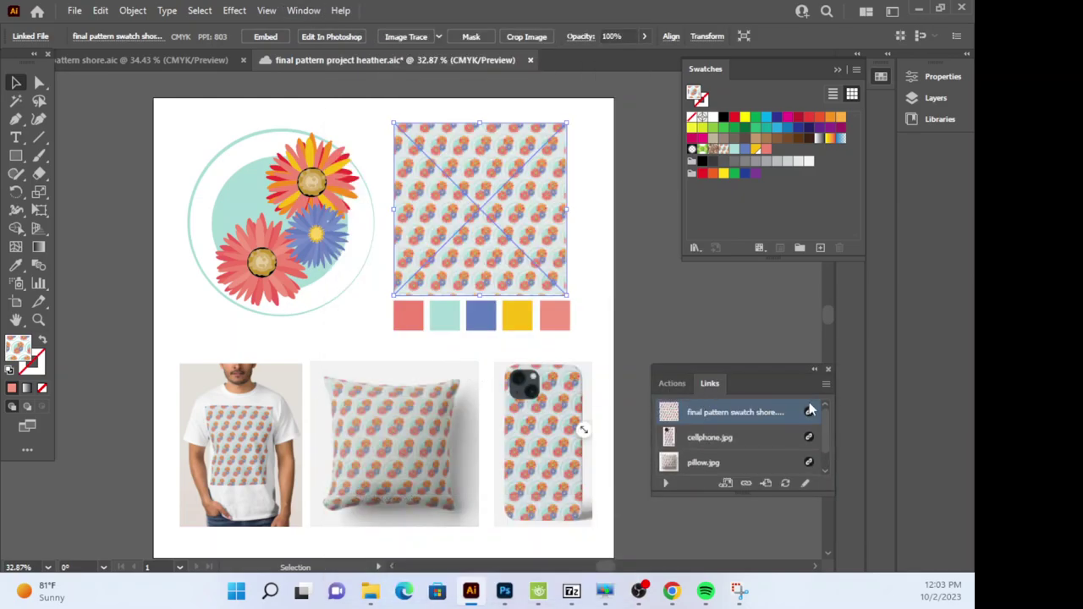
click(826, 385)
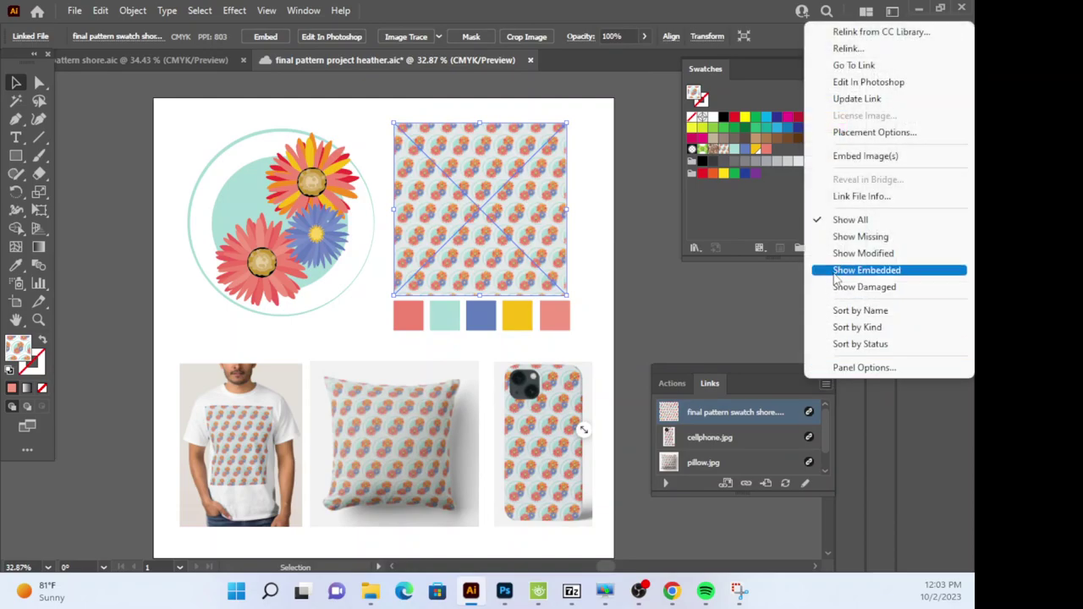
click(853, 161)
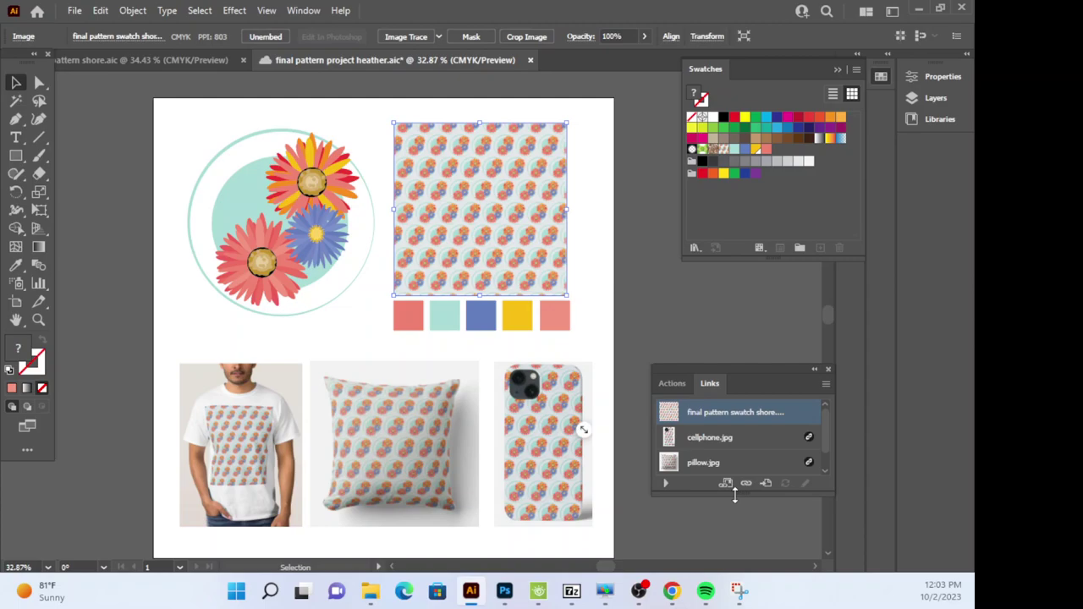
drag(733, 495, 736, 542)
drag(719, 362, 630, 197)
drag(665, 375, 671, 465)
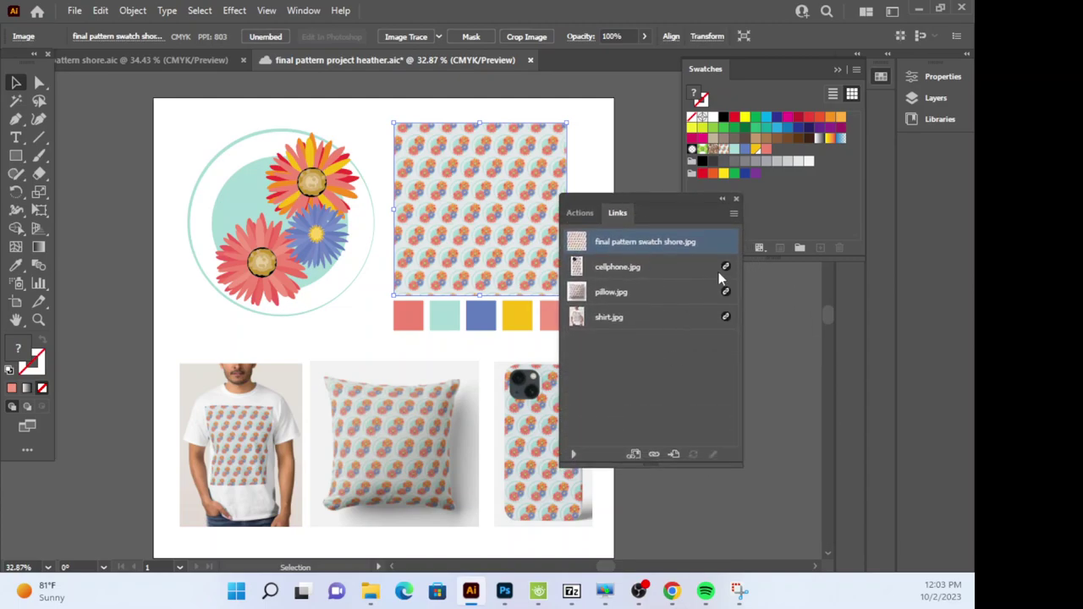
Embed cellphone.jpg, pillow.jpg and shirt.jpg, then close the Links panel.
click(675, 271)
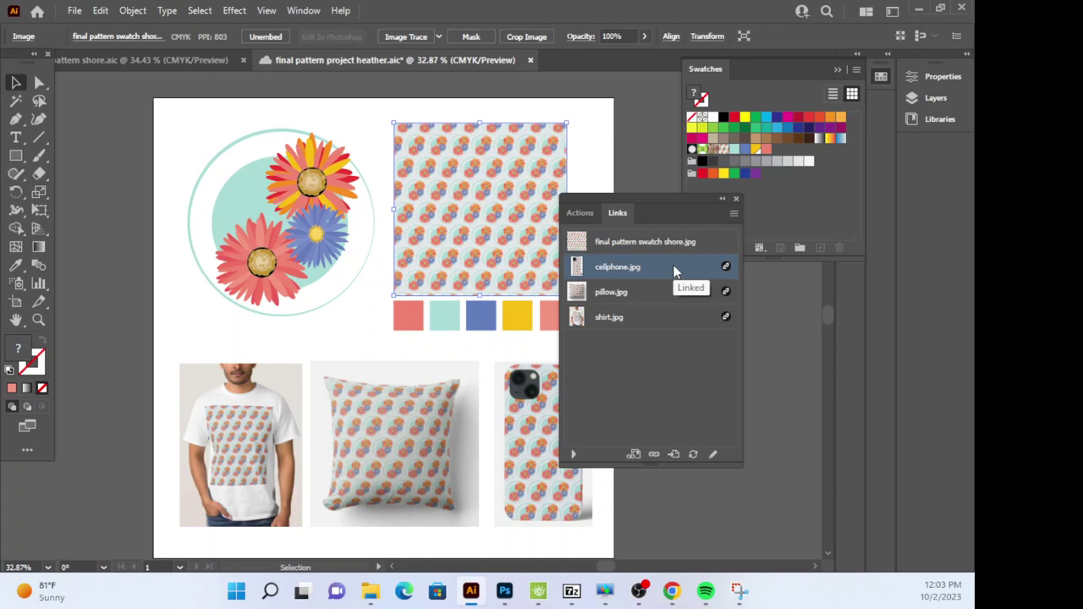
click(733, 214)
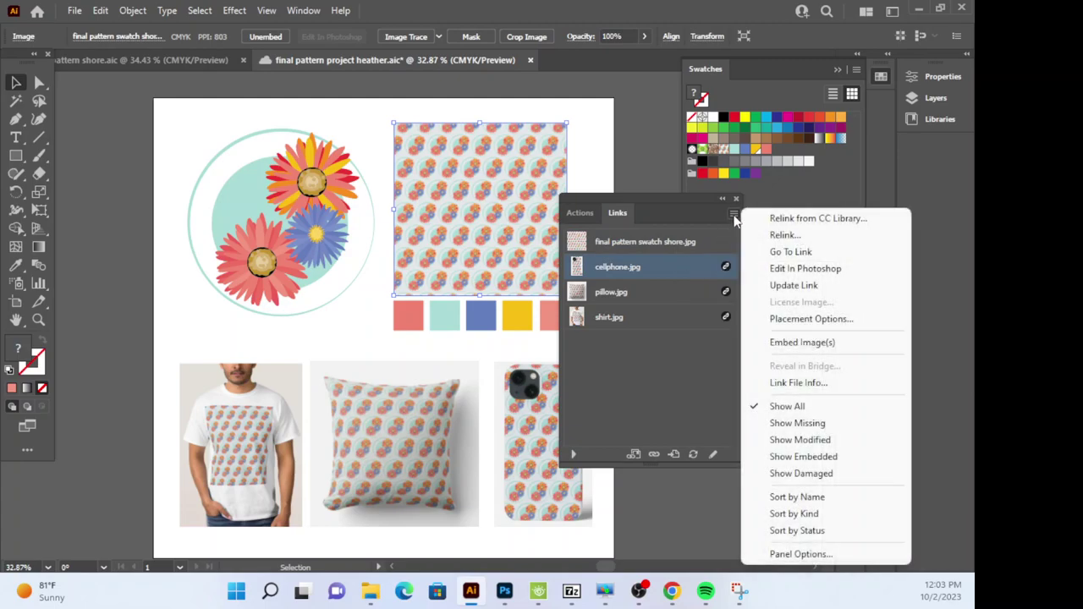
click(799, 343)
click(648, 293)
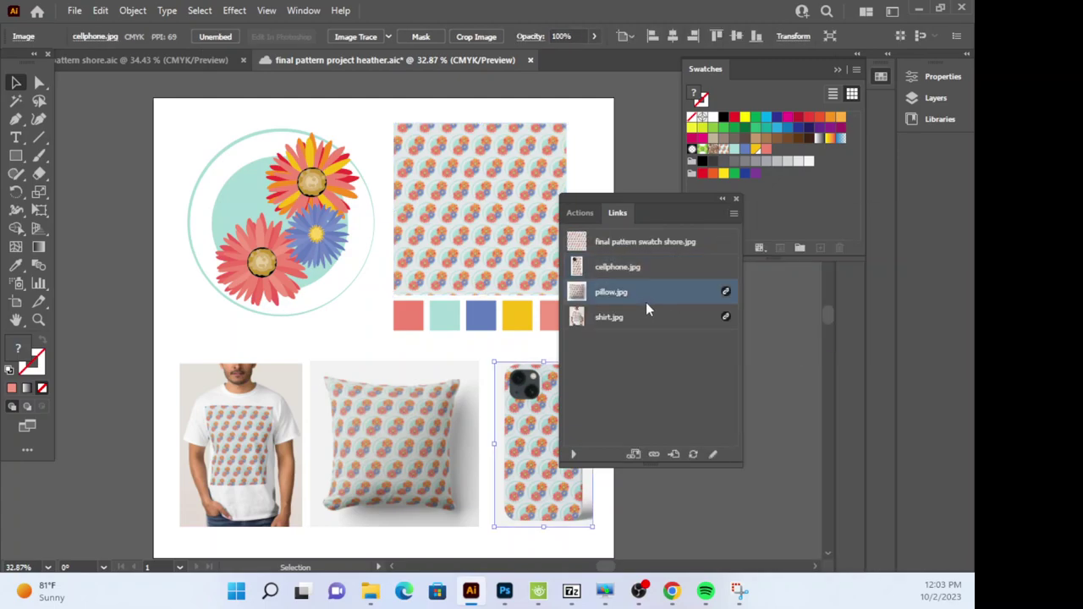
click(732, 216)
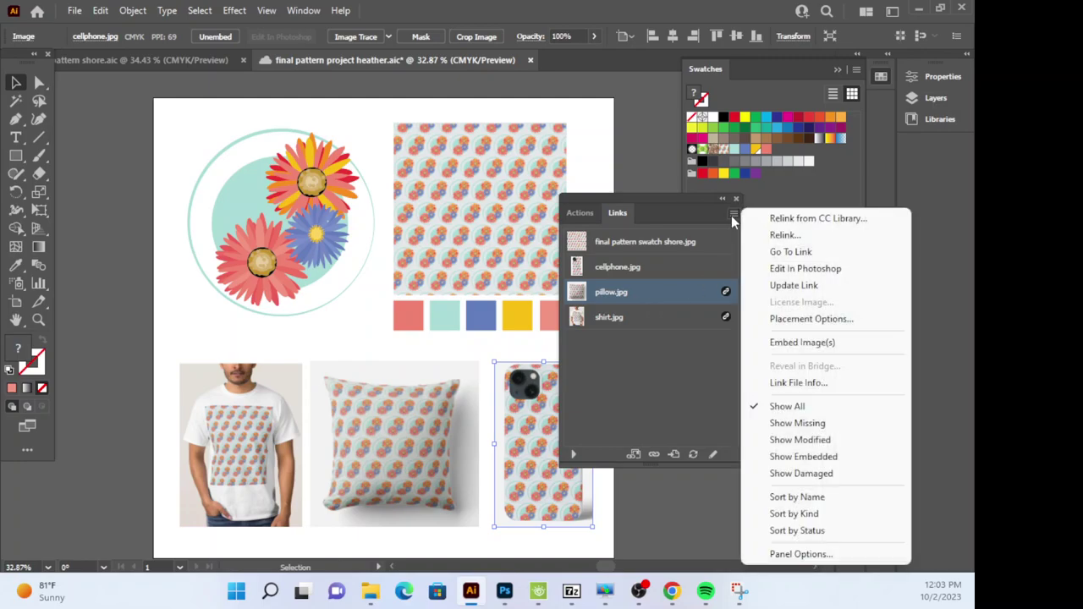
click(795, 347)
click(643, 317)
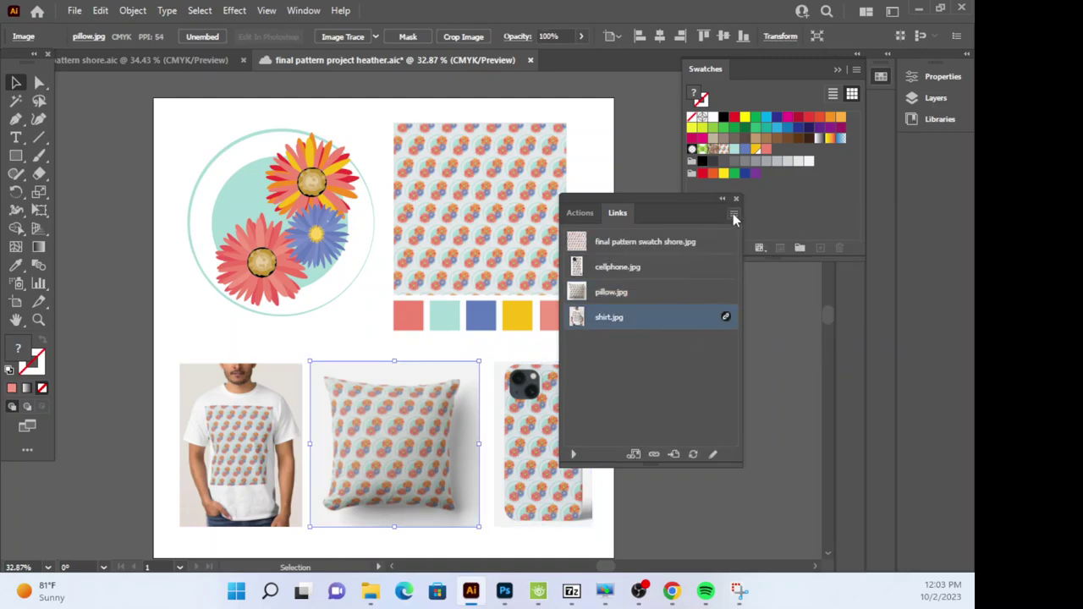
click(733, 214)
click(800, 344)
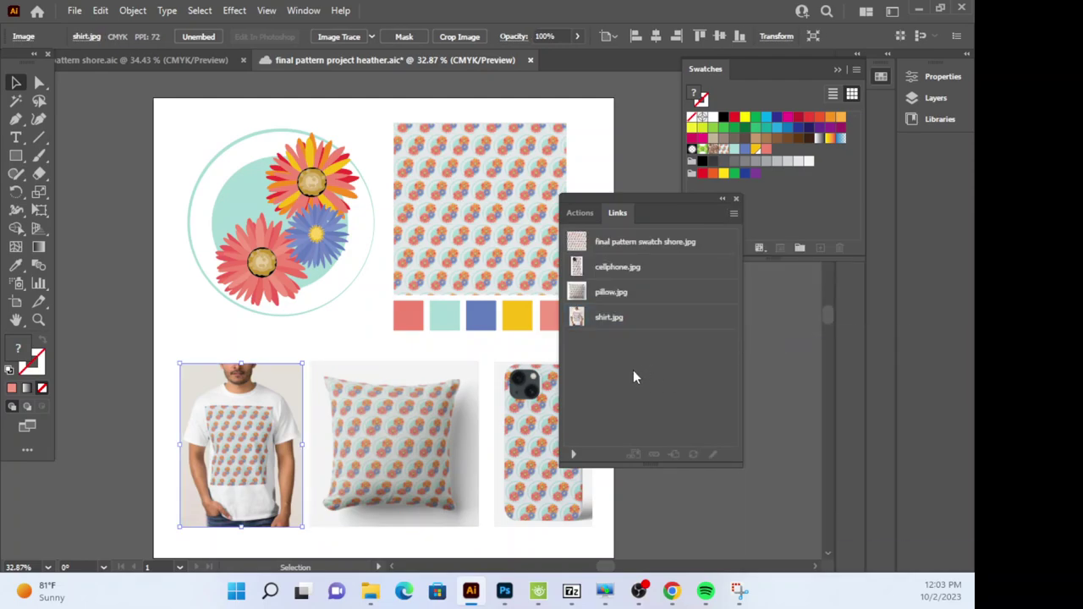
click(357, 348)
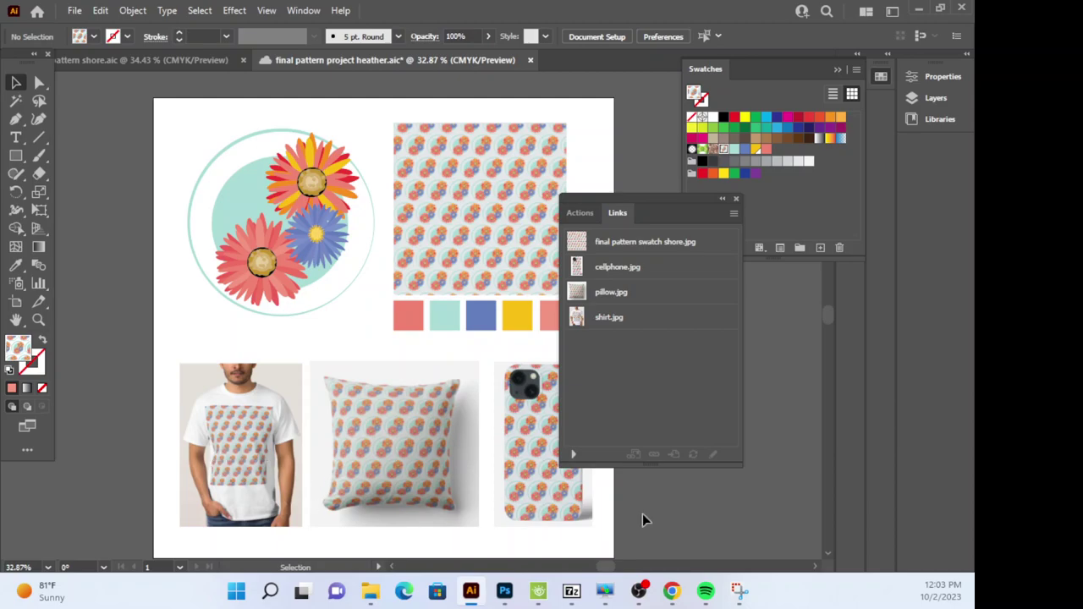
click(735, 202)
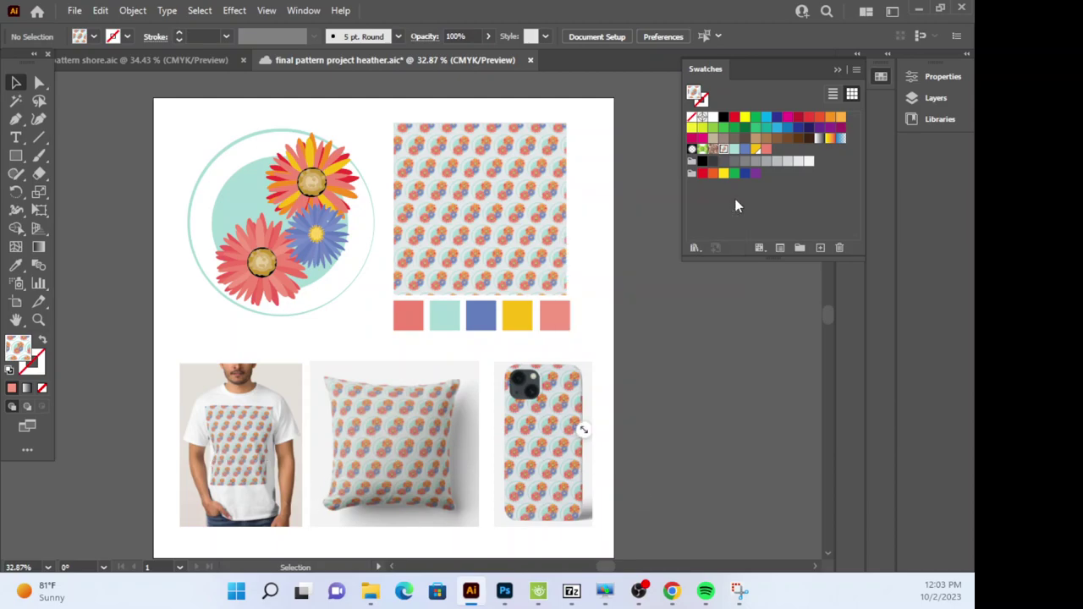